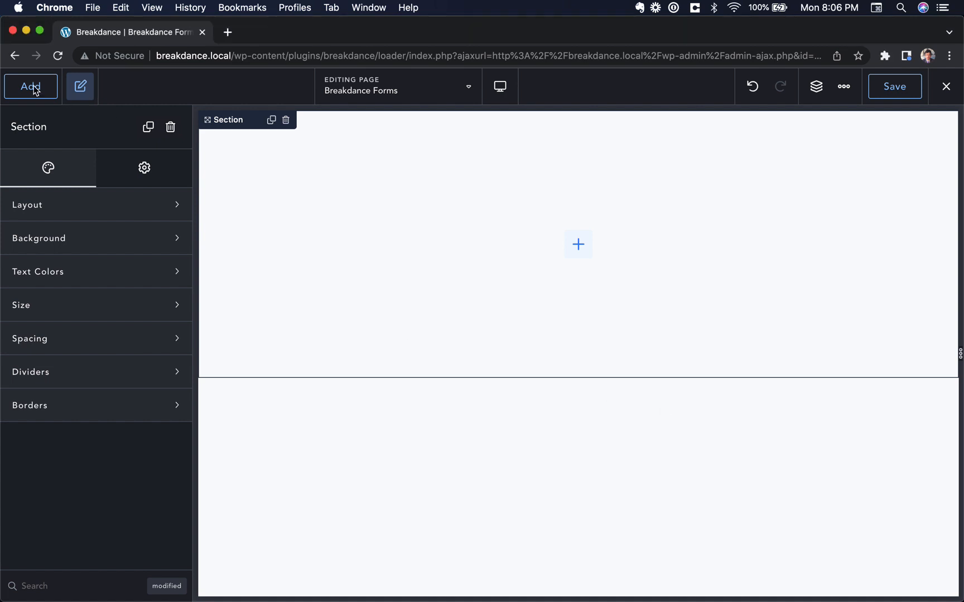
Drag a Form Builder element from the 'form' search into the section and delete its default Name field
left_click(51, 88)
type("form")
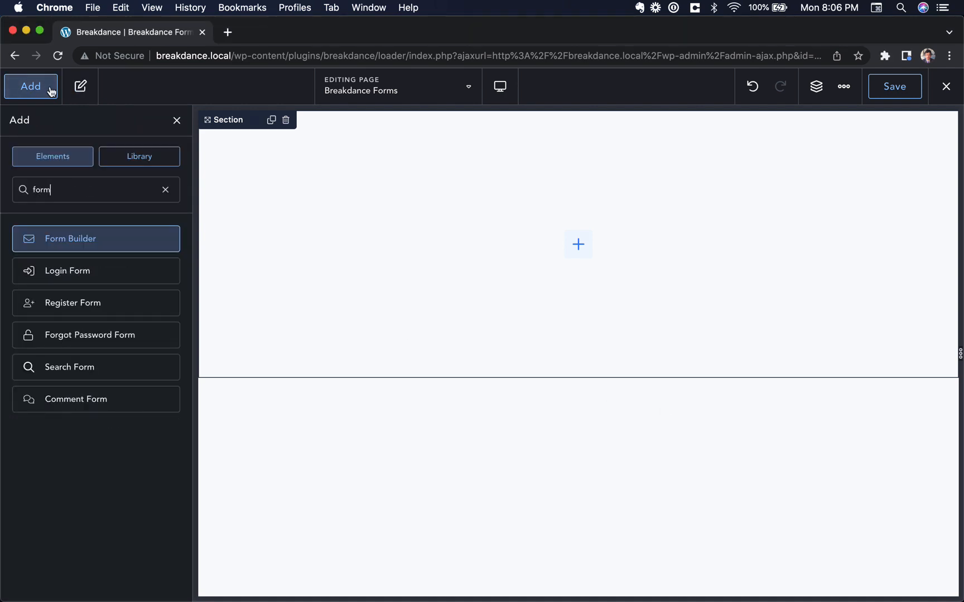
left_click_drag(34, 225, 378, 225)
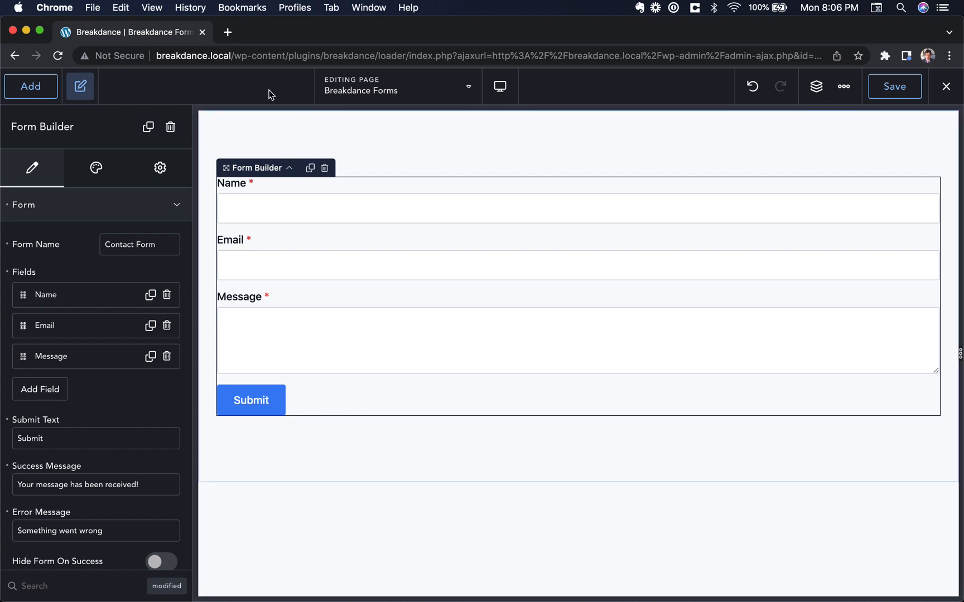
left_click(167, 295)
Delete the default Email and Message fields and add a new plain Text field
left_click(166, 296)
left_click(167, 296)
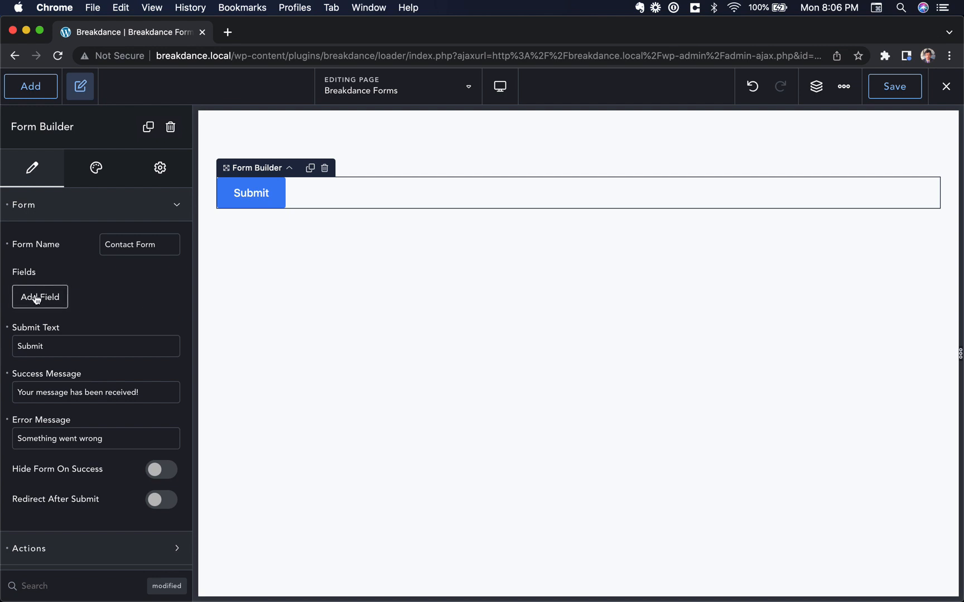
left_click(63, 302)
left_click(94, 345)
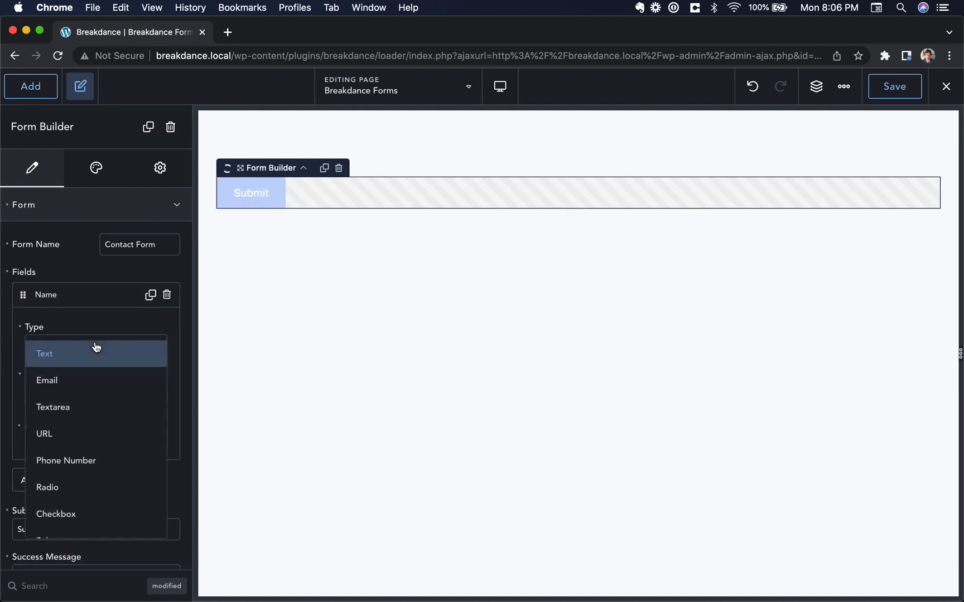
scroll(90, 402, "down", 3)
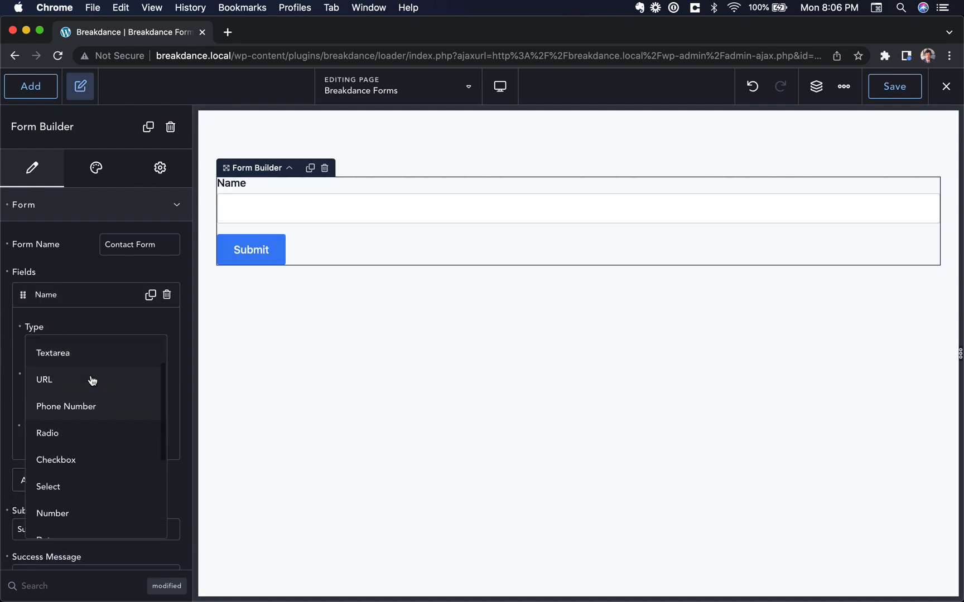
scroll(84, 415, "down", 5)
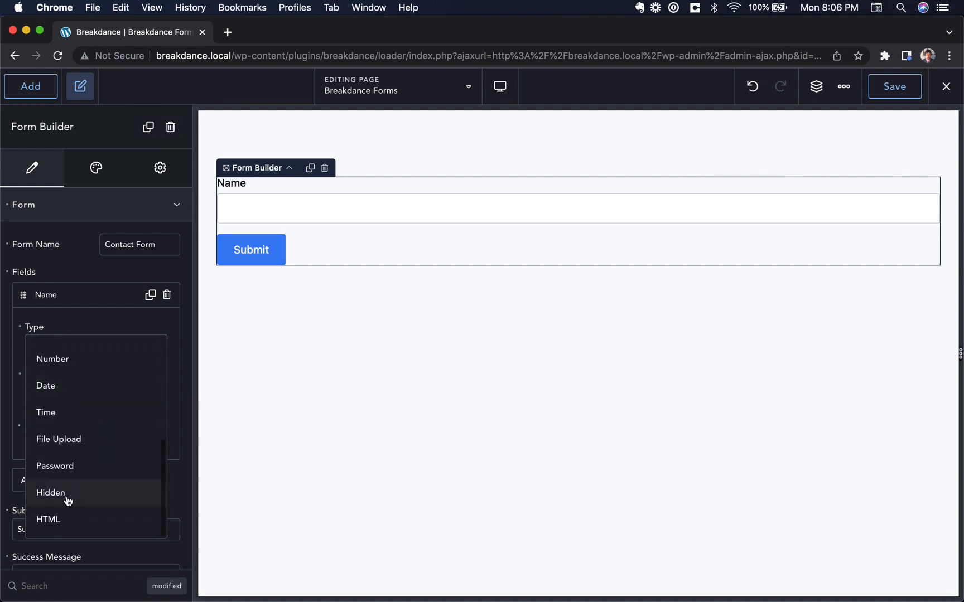
scroll(91, 416, "up", 8)
left_click(82, 355)
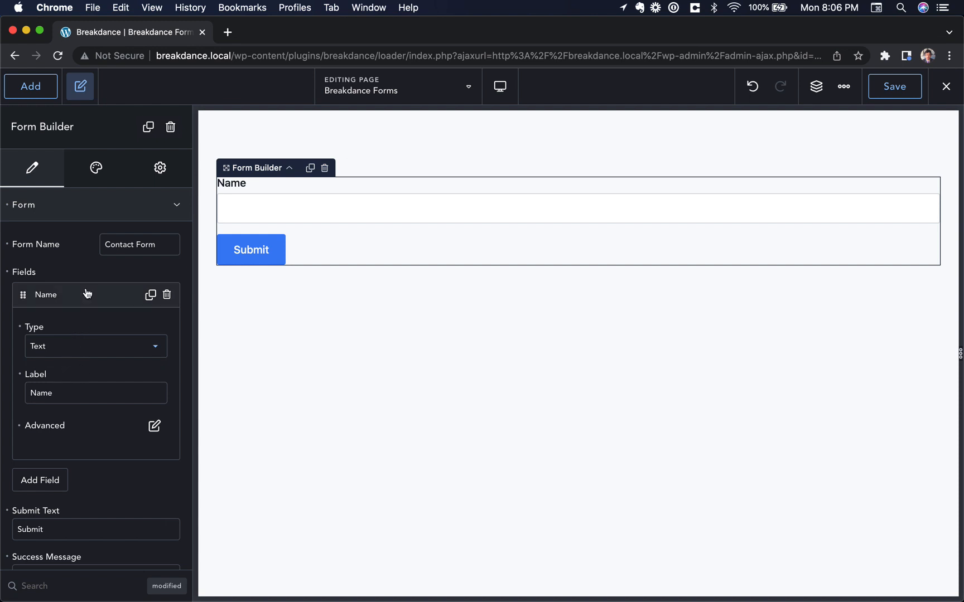
Make the new Name field required, with an empty placeholder, in its advanced settings
left_click(150, 429)
left_click(113, 457)
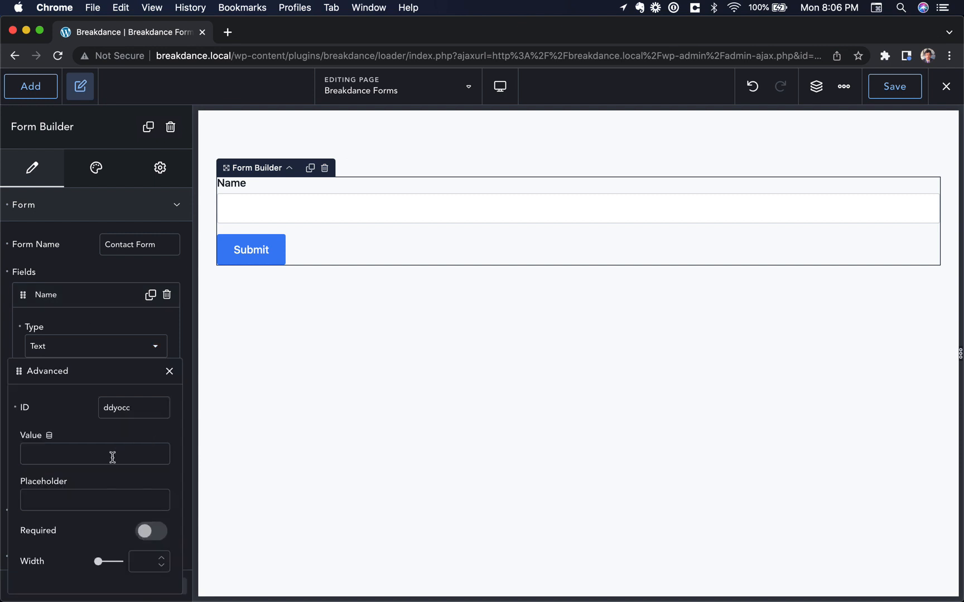
left_click(94, 498)
type("Your")
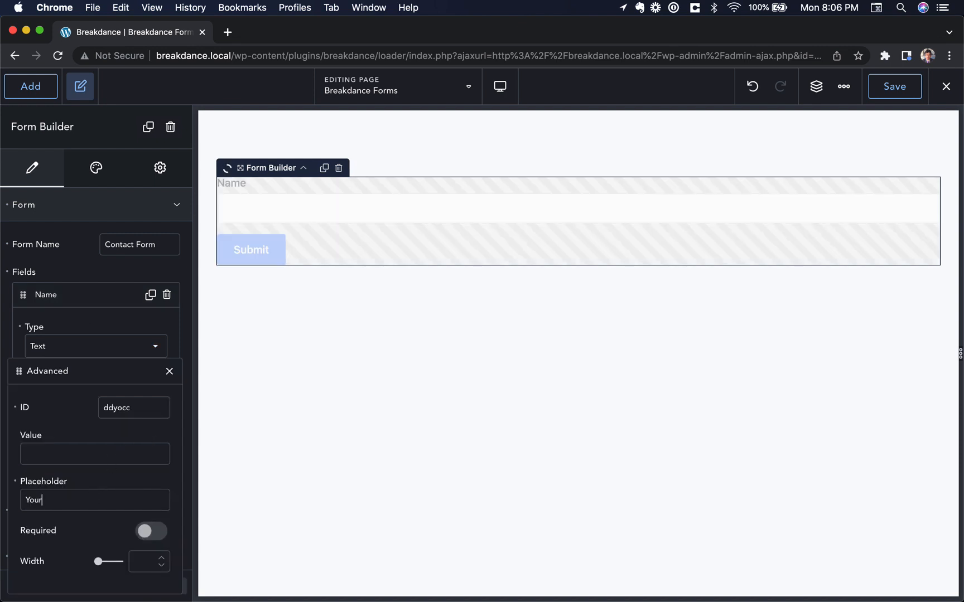
type(" full name")
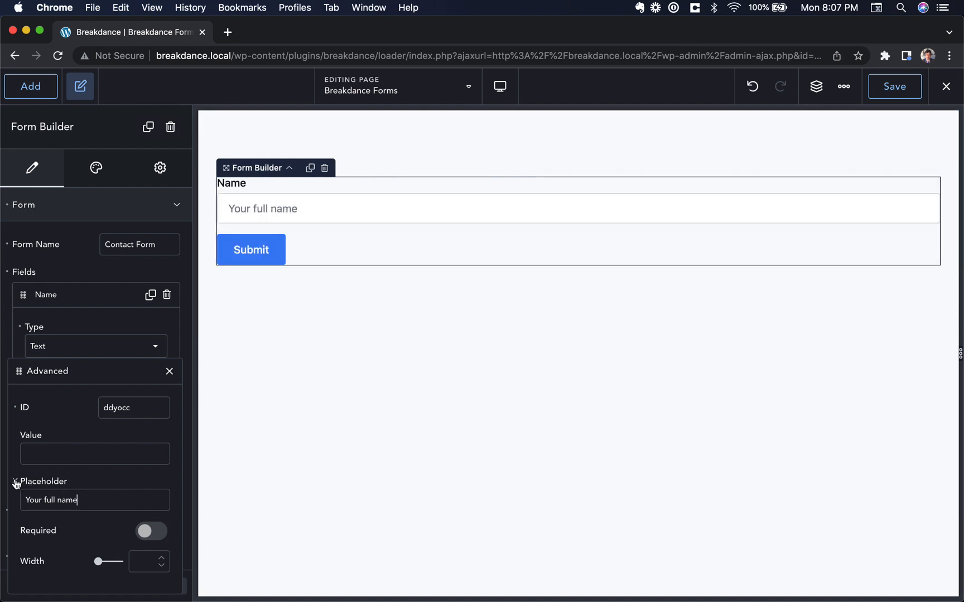
left_click(151, 531)
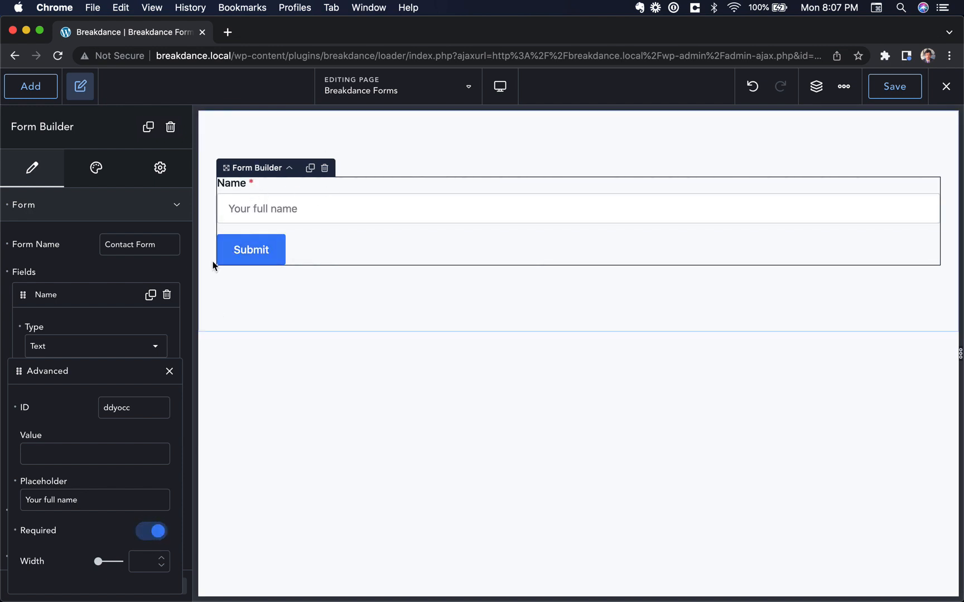
left_click(16, 482)
left_click(170, 371)
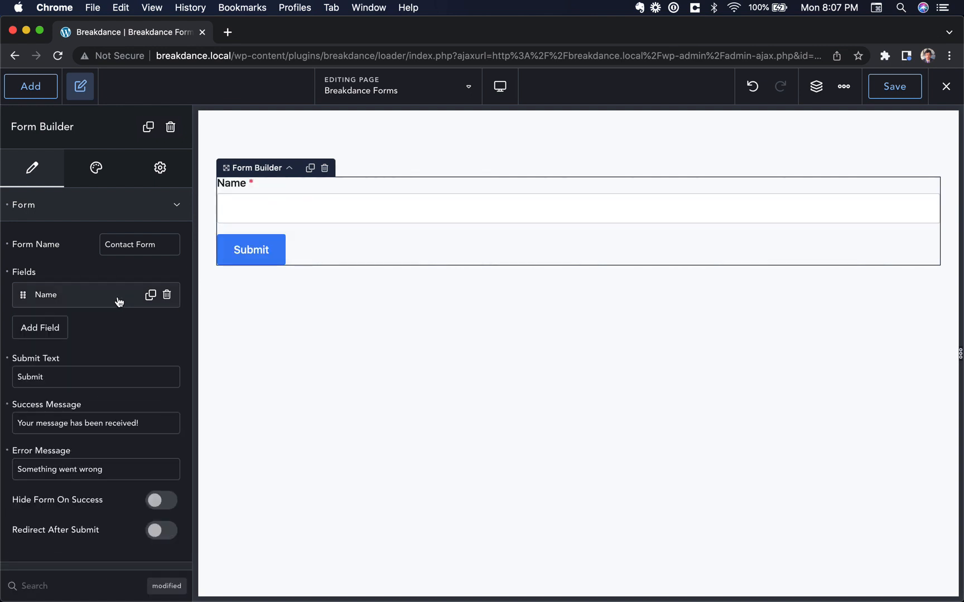
Add a second field of type Email, labelled 'Email', and make it required
left_click(49, 335)
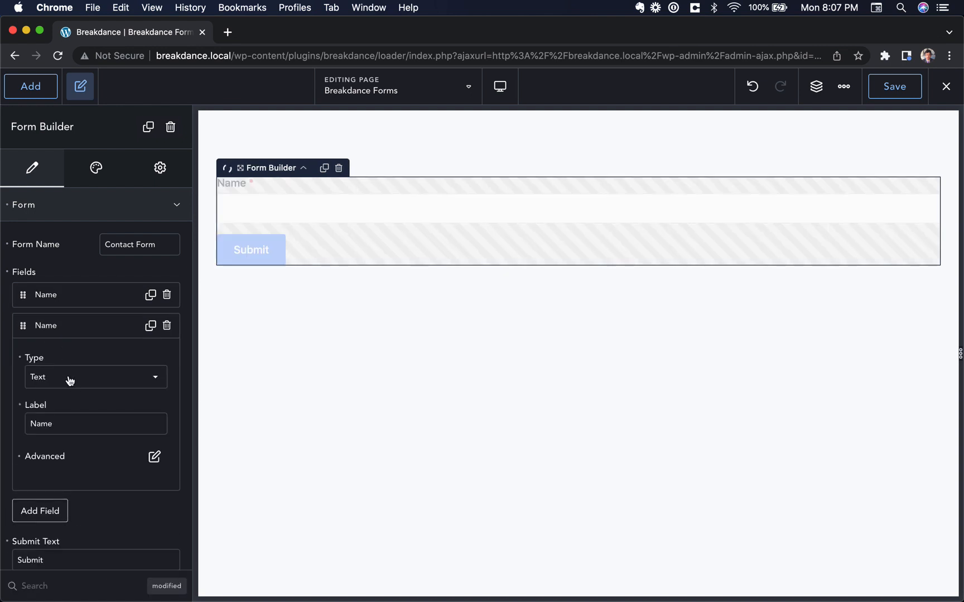
left_click(96, 379)
left_click(93, 411)
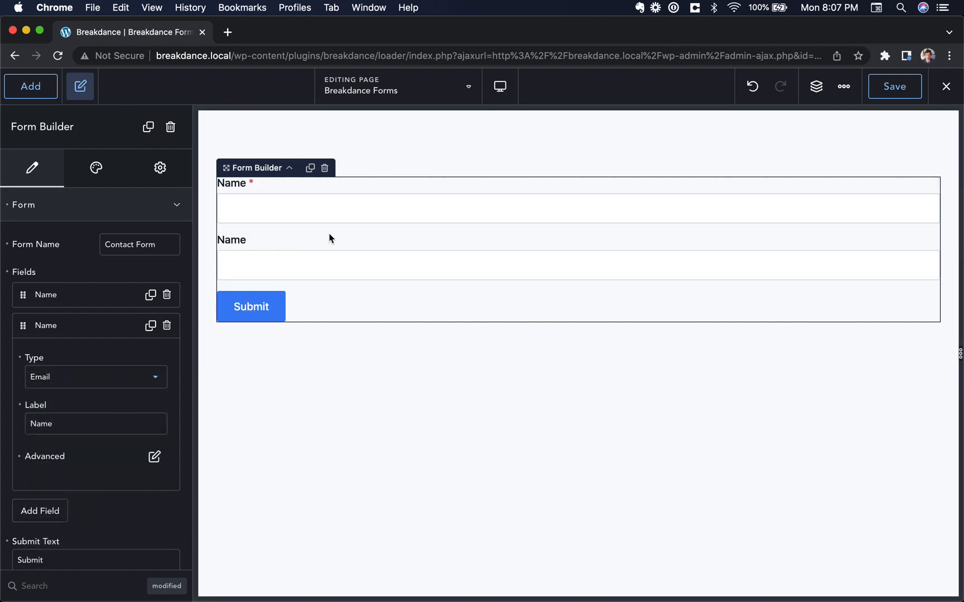
double_click(78, 422)
type("Email")
left_click(150, 460)
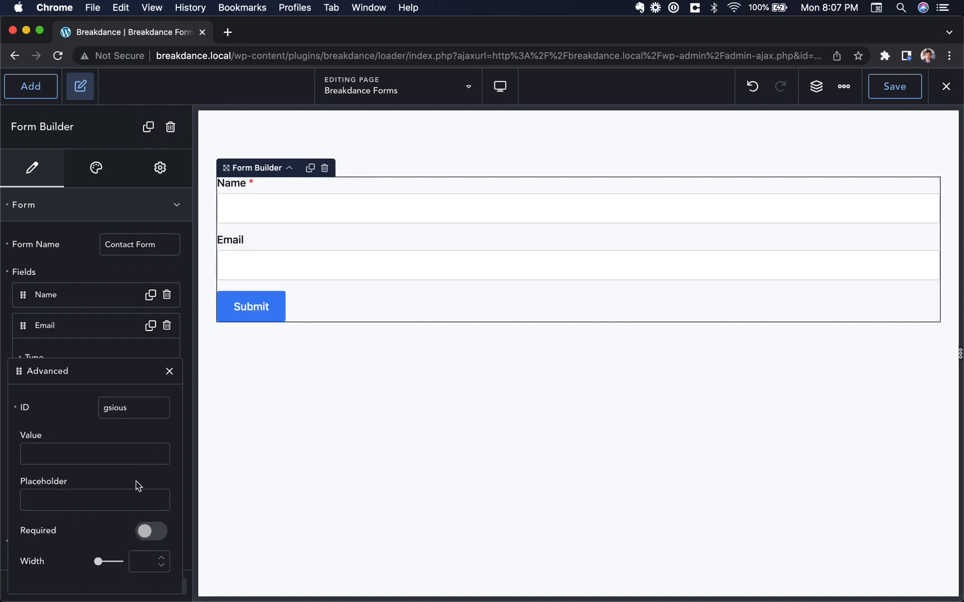
left_click(146, 531)
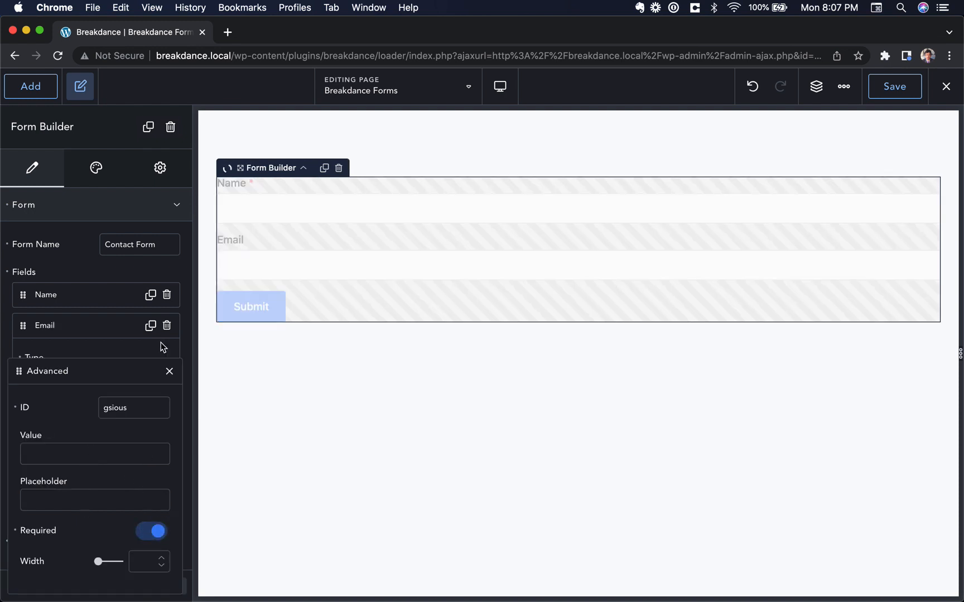
left_click(169, 371)
left_click(84, 329)
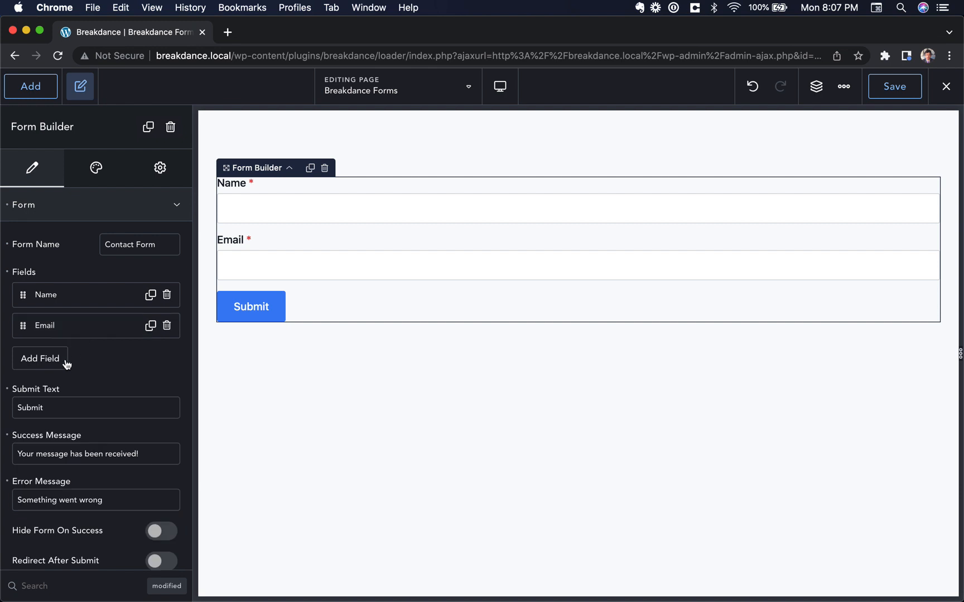
Add a Textarea field labelled 'Message', then start a fourth field
left_click(53, 362)
left_click(66, 409)
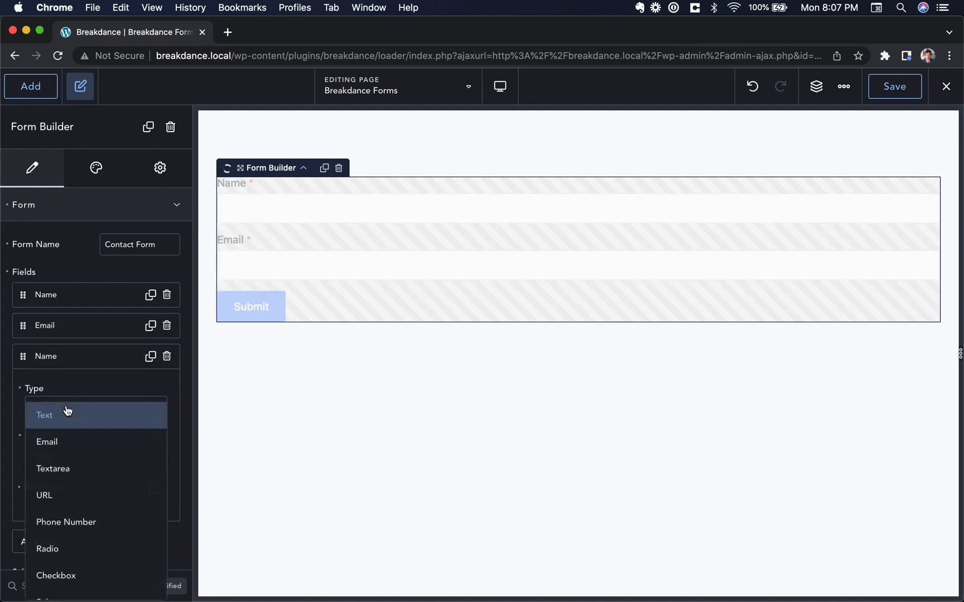
left_click(78, 454)
double_click(78, 454)
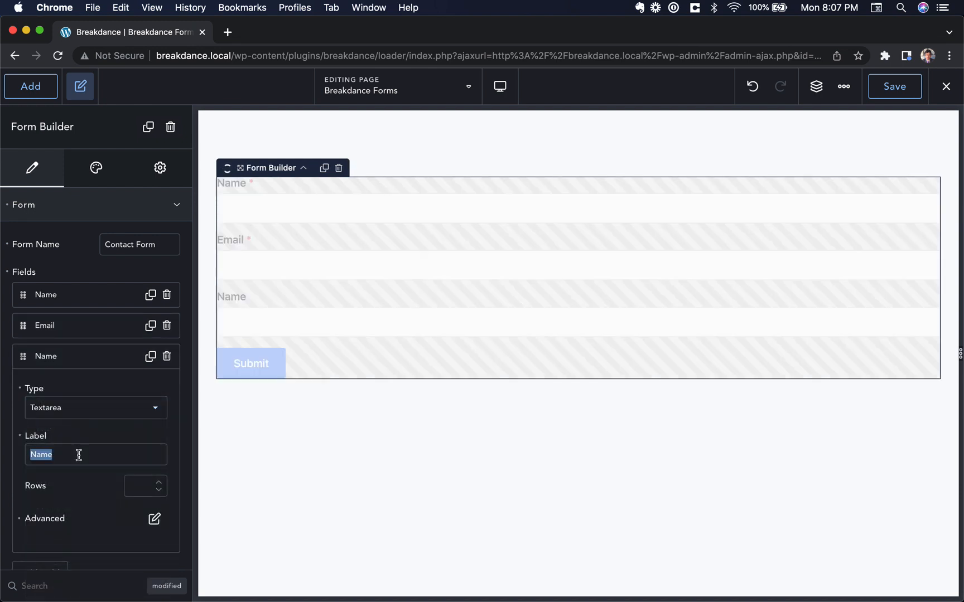
type("Message")
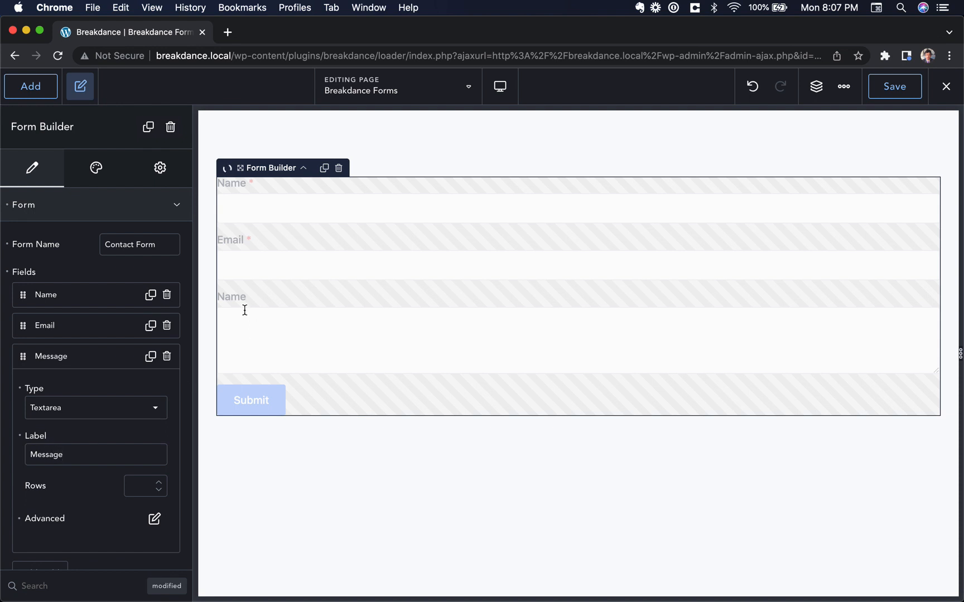
scroll(114, 499, "down", 3)
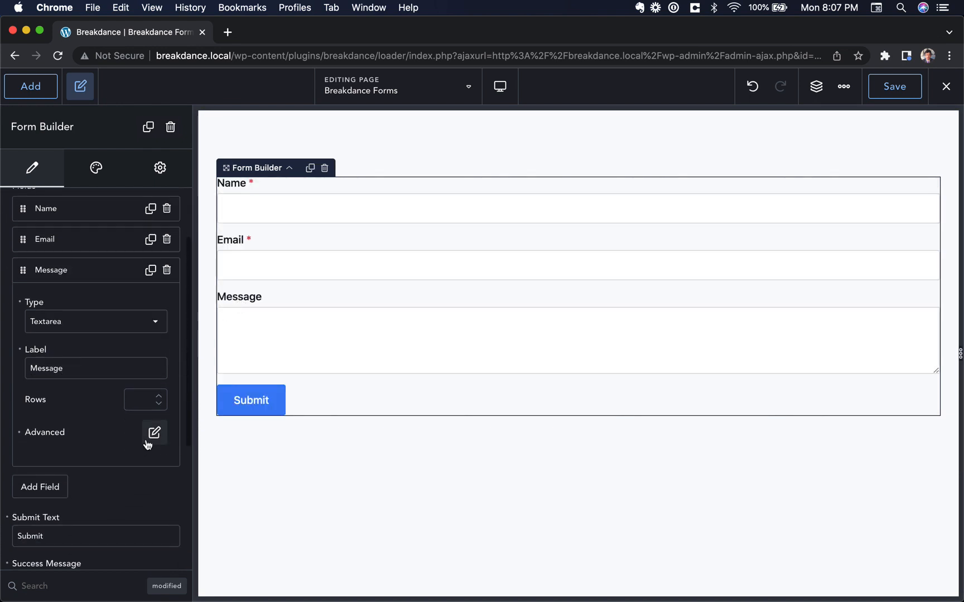
left_click(152, 433)
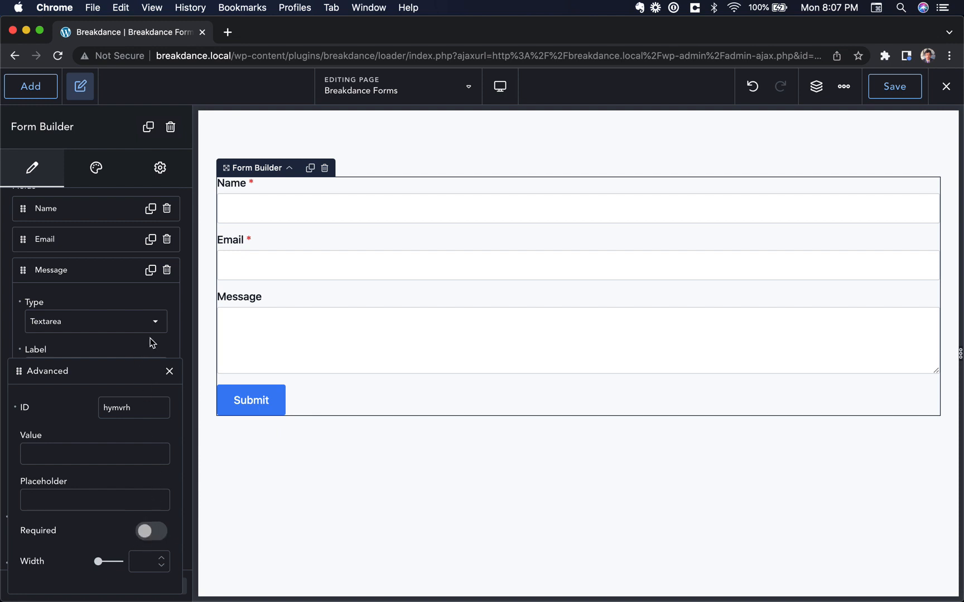
left_click(169, 371)
left_click(104, 273)
left_click(28, 305)
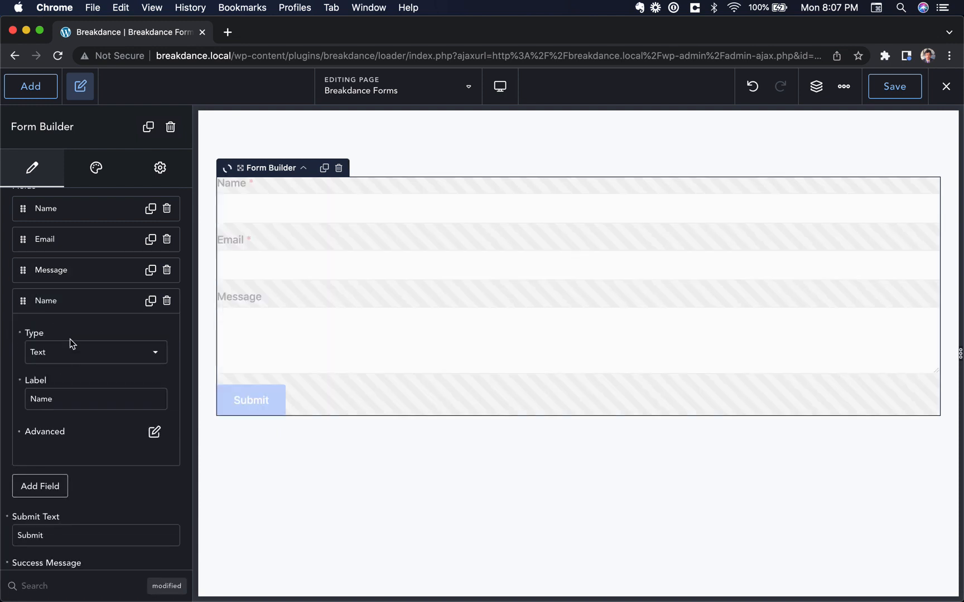
Make the fourth field a Radio question labelled 'Do you want fries with…'
left_click(99, 350)
scroll(102, 422, "down", 3)
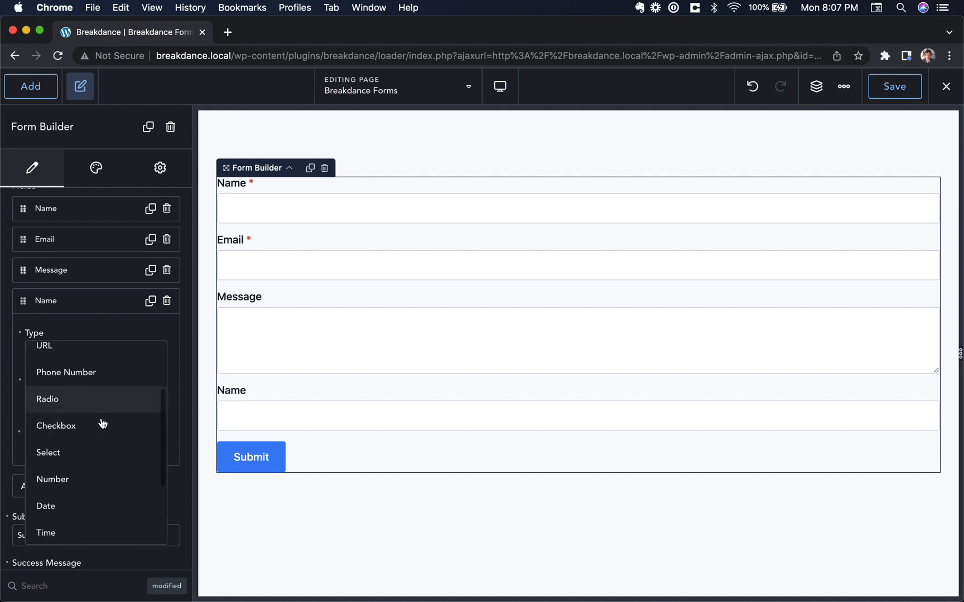
left_click(82, 398)
double_click(76, 399)
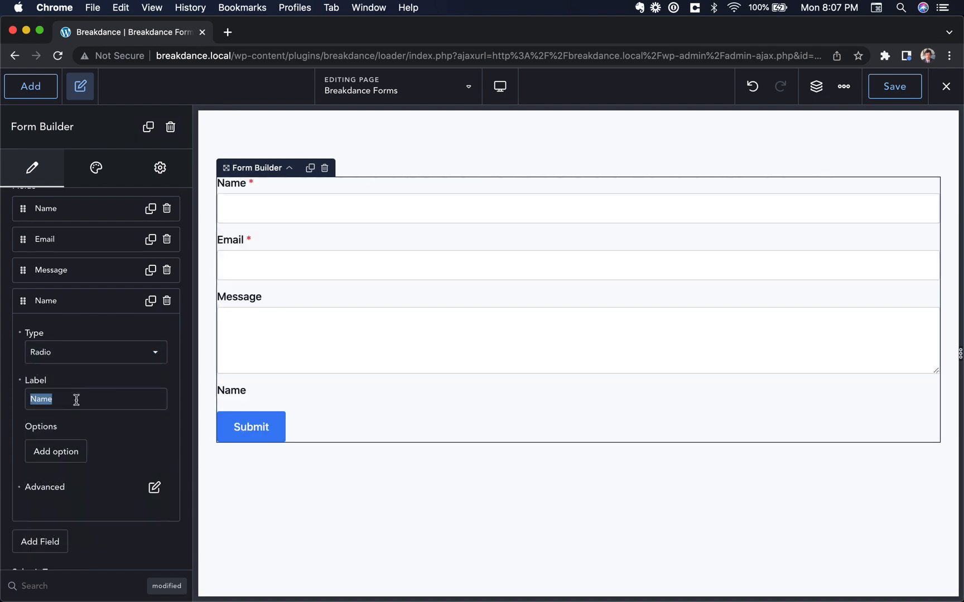
type("Do you want fries with that?")
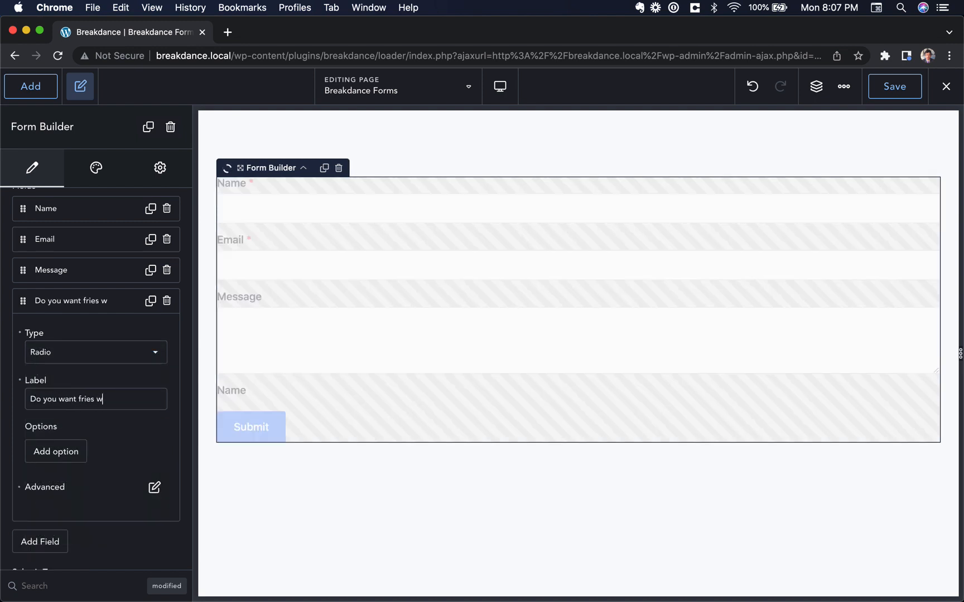
Add the option 'Yes, I like fries.' with value 'yes', selected by default
left_click(60, 452)
scroll(106, 435, "down", 1)
left_click(85, 372)
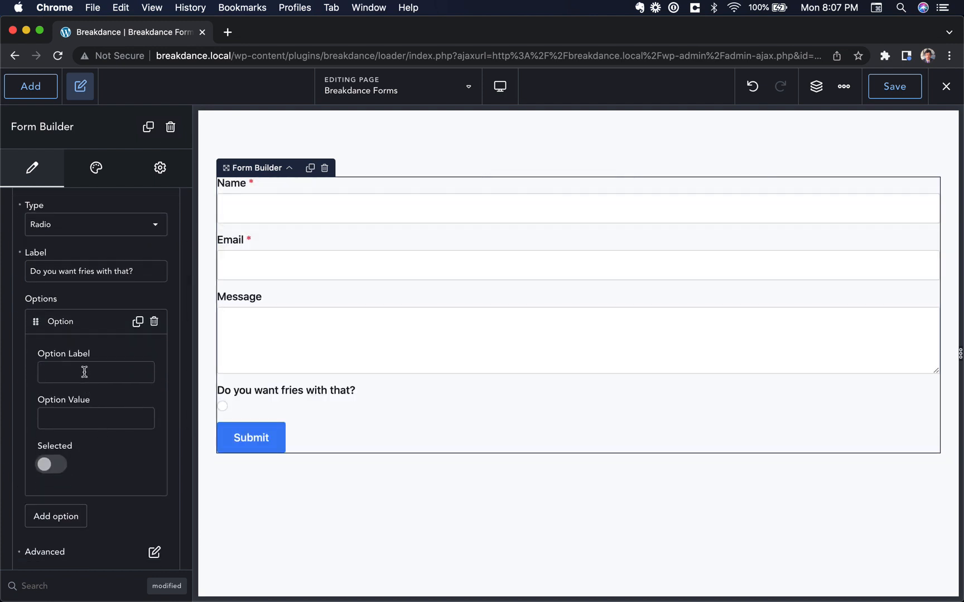
type("Yes, I like fries.")
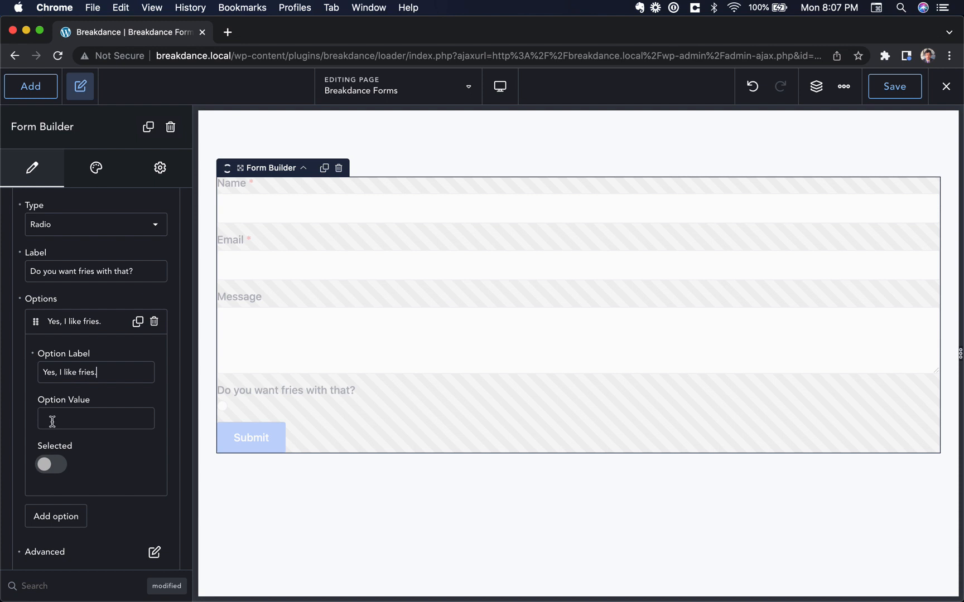
left_click(51, 421)
type("yes")
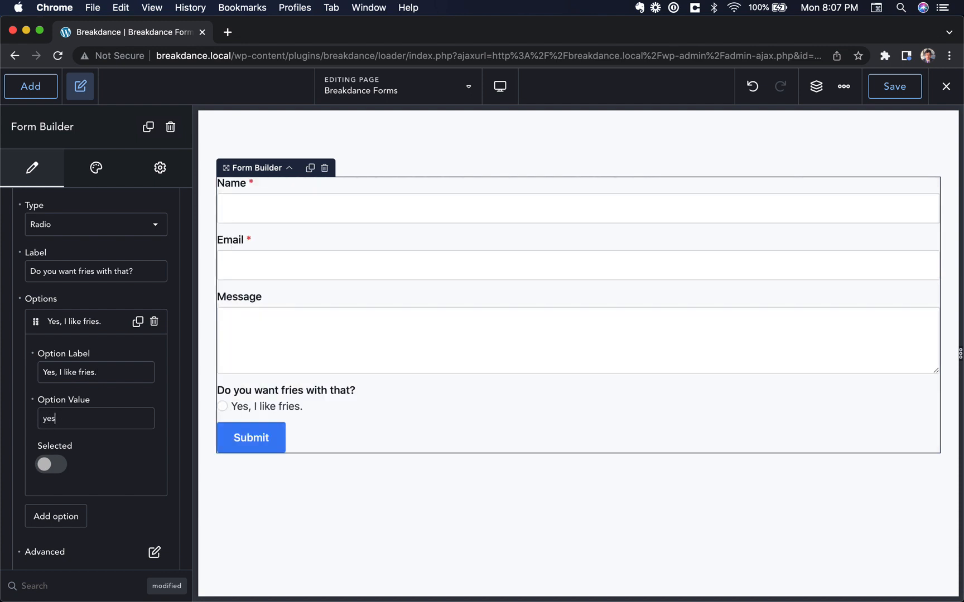
double_click(85, 423)
left_click(55, 421)
double_click(59, 419)
left_click(48, 464)
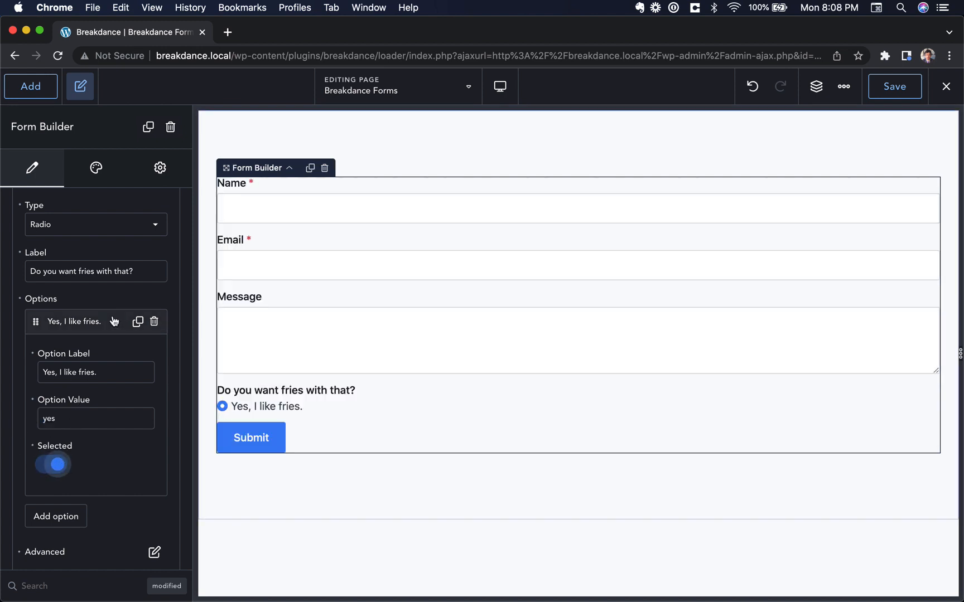
left_click(90, 322)
Add a second option 'No, I'm on a diet.', then start a new field
left_click(80, 368)
left_click(79, 395)
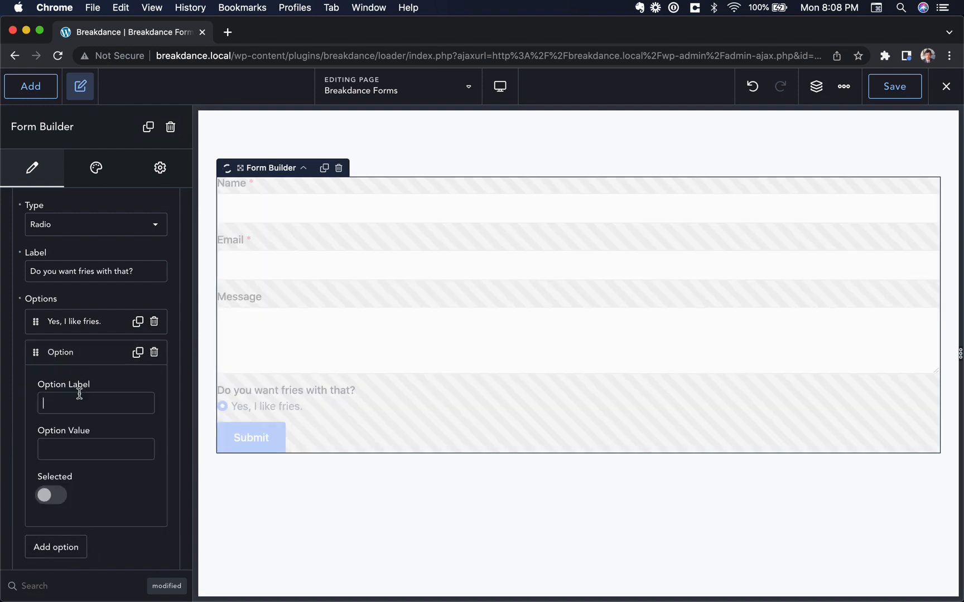
type("No, I'm on a diet.")
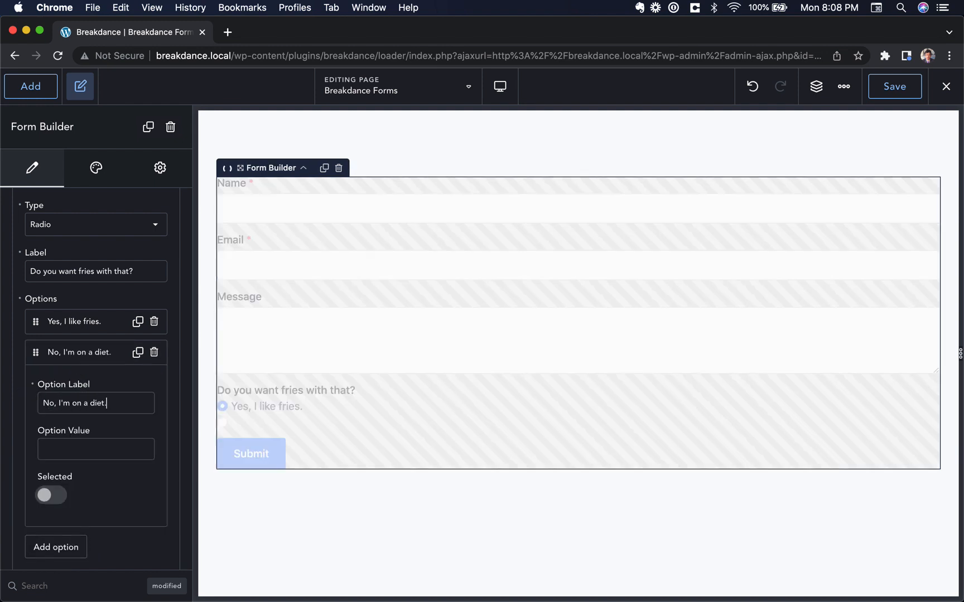
left_click(80, 353)
scroll(123, 305, "up", 3)
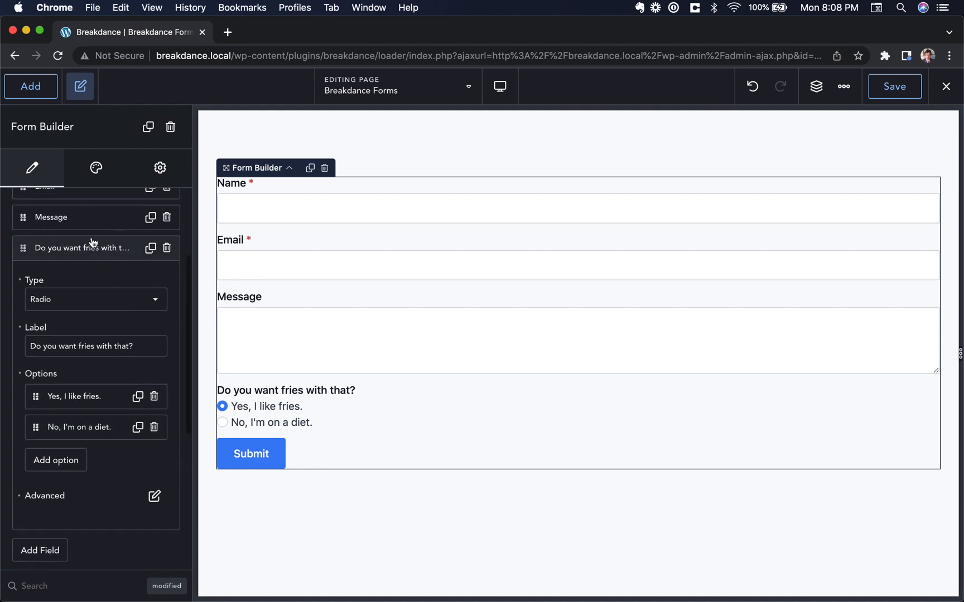
left_click(94, 254)
left_click(40, 281)
Make the new field a Select labelled 'What add-ons do you want?' with Multiple turned on
left_click(69, 335)
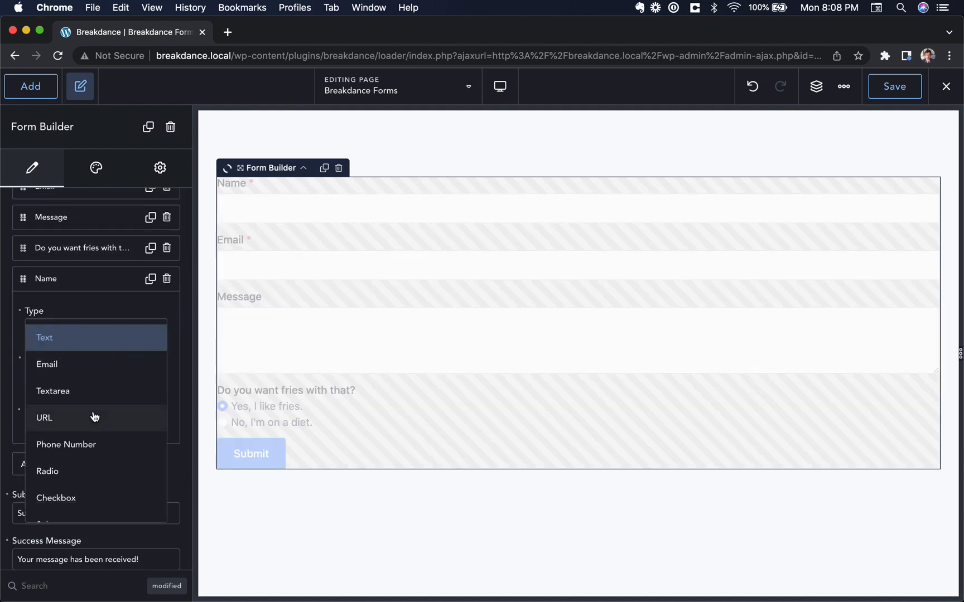
scroll(92, 418, "down", 5)
scroll(89, 444, "down", 3)
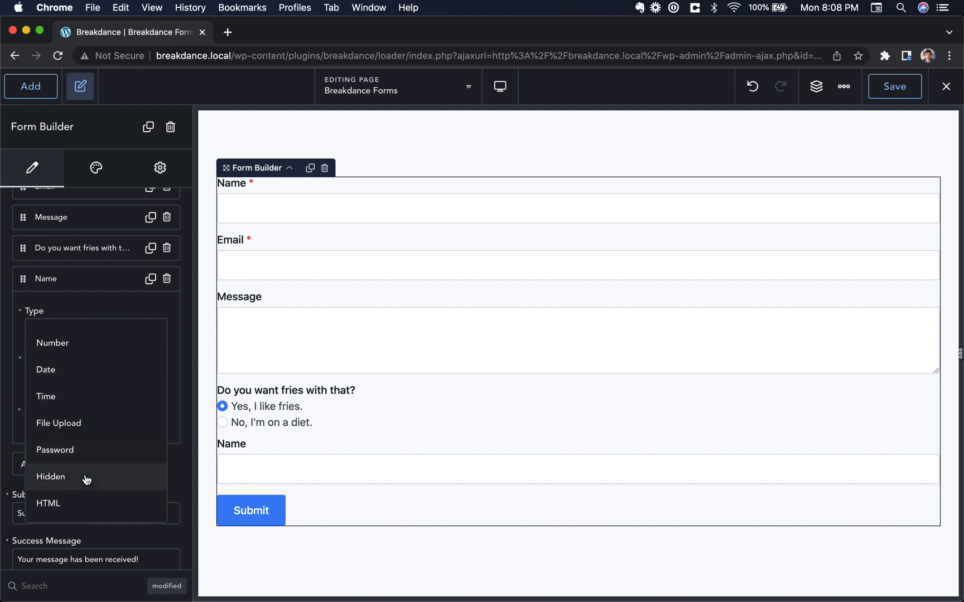
scroll(108, 414, "up", 2)
left_click(95, 348)
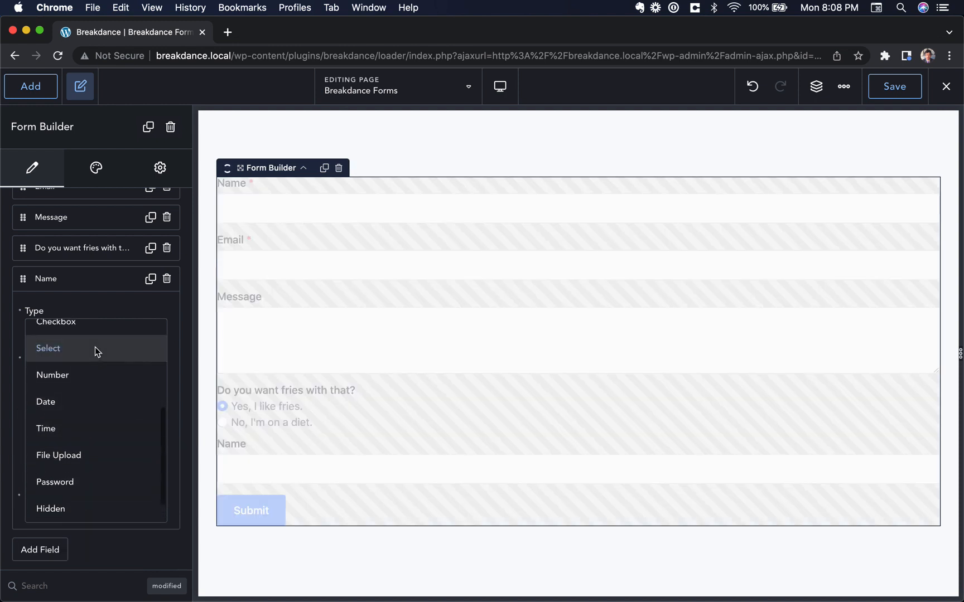
scroll(95, 370, "down", 3)
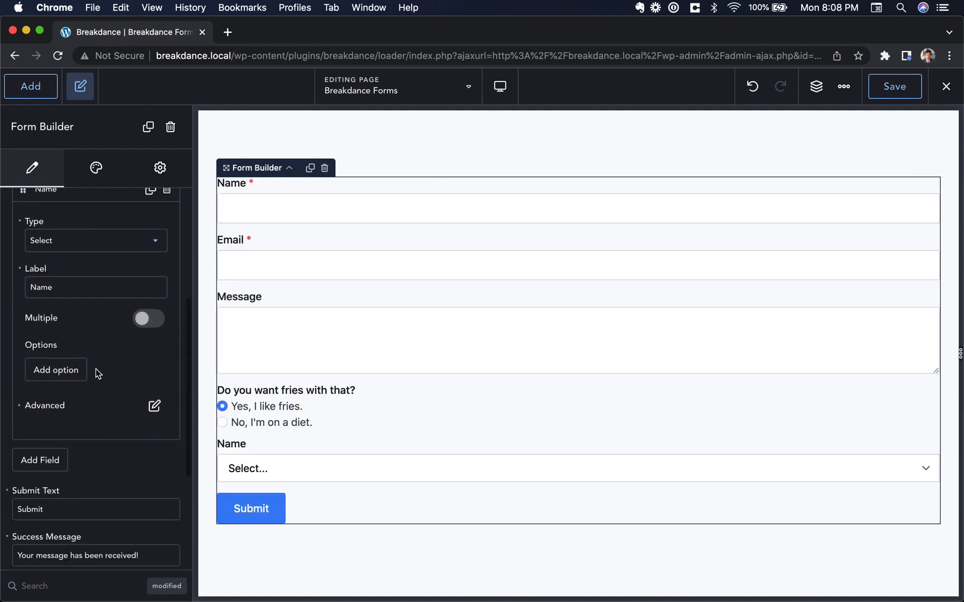
triple_click(81, 287)
type("What add-ons do you want?")
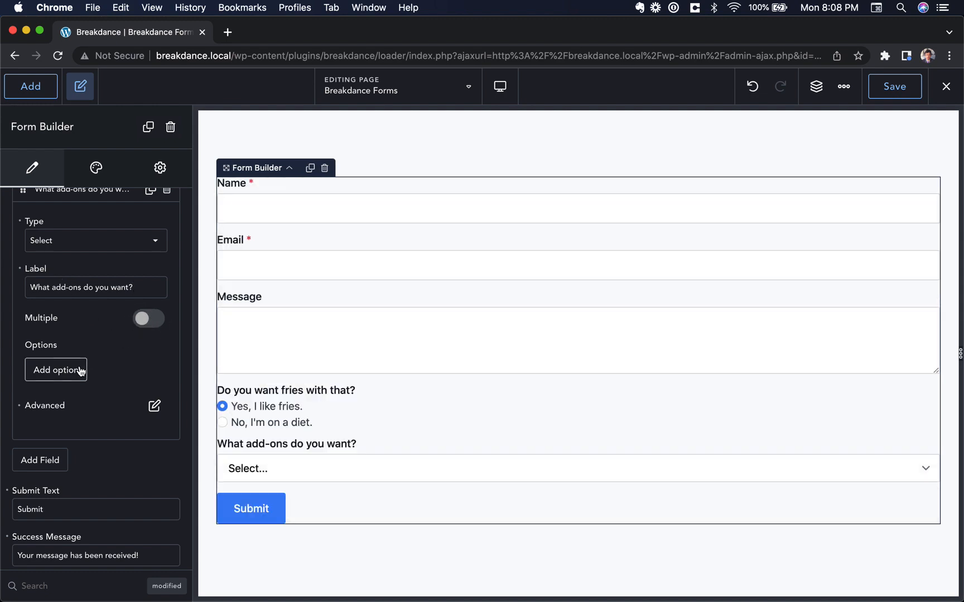
left_click(150, 318)
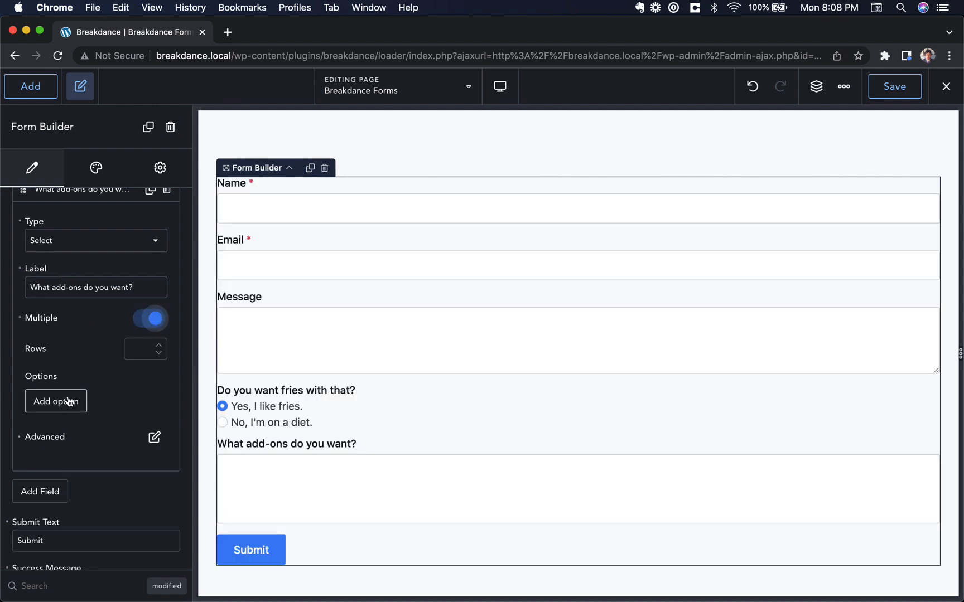
Add the add-on options Ketchup, Mayo and Mustard to the select field
left_click(73, 399)
left_click(73, 453)
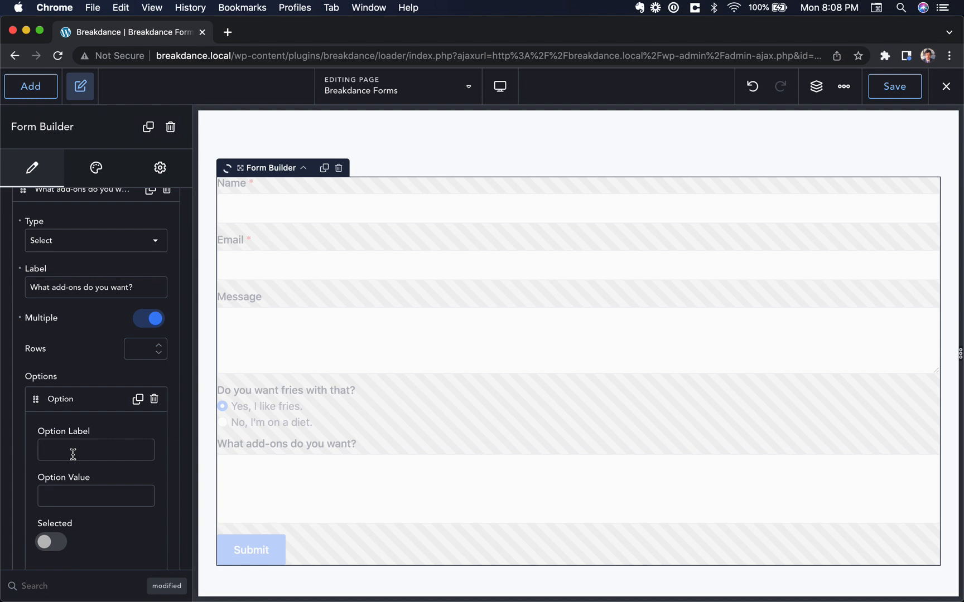
type("Ketchup")
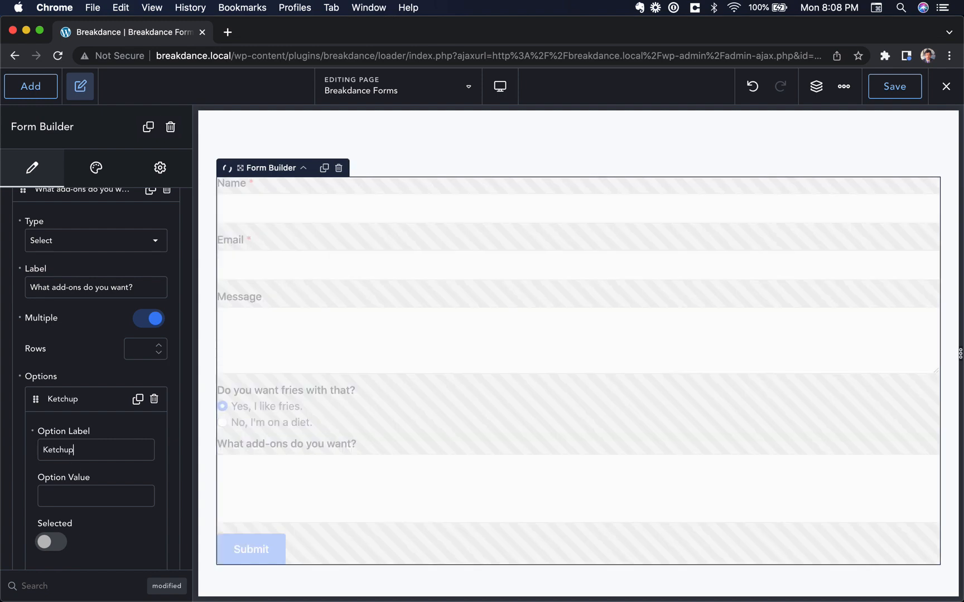
type("ketchup")
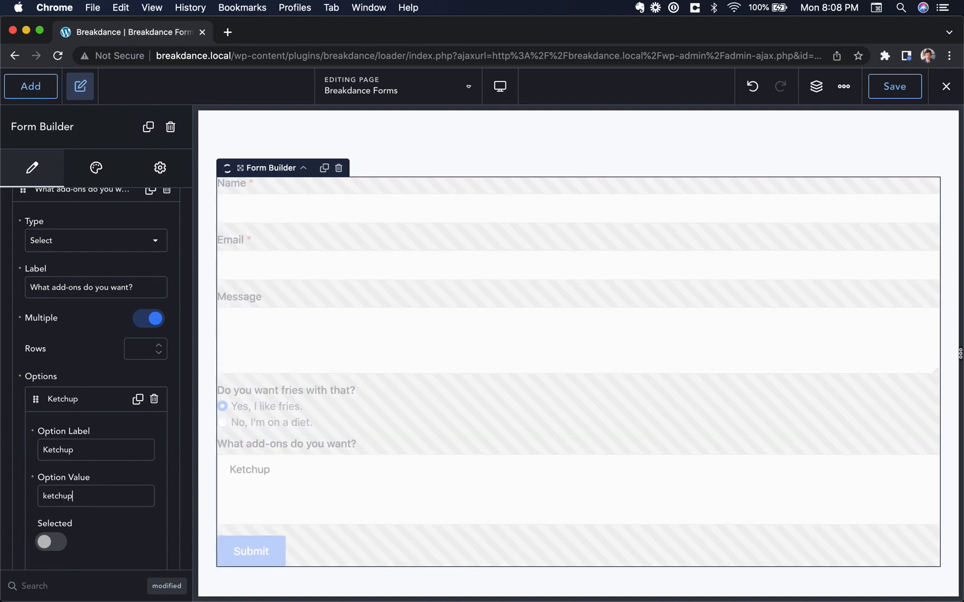
left_click(33, 478)
double_click(70, 448)
left_click(81, 400)
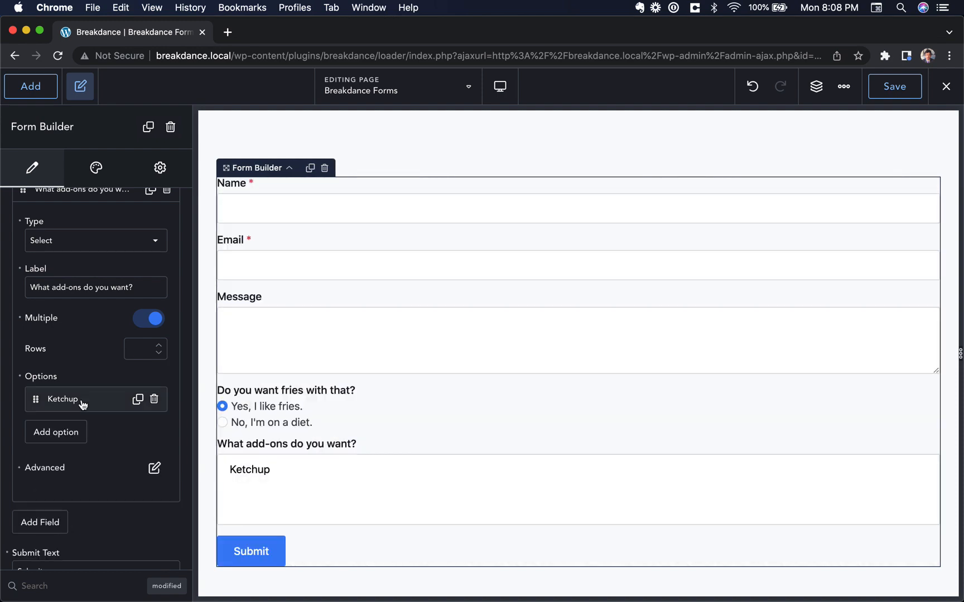
left_click(57, 430)
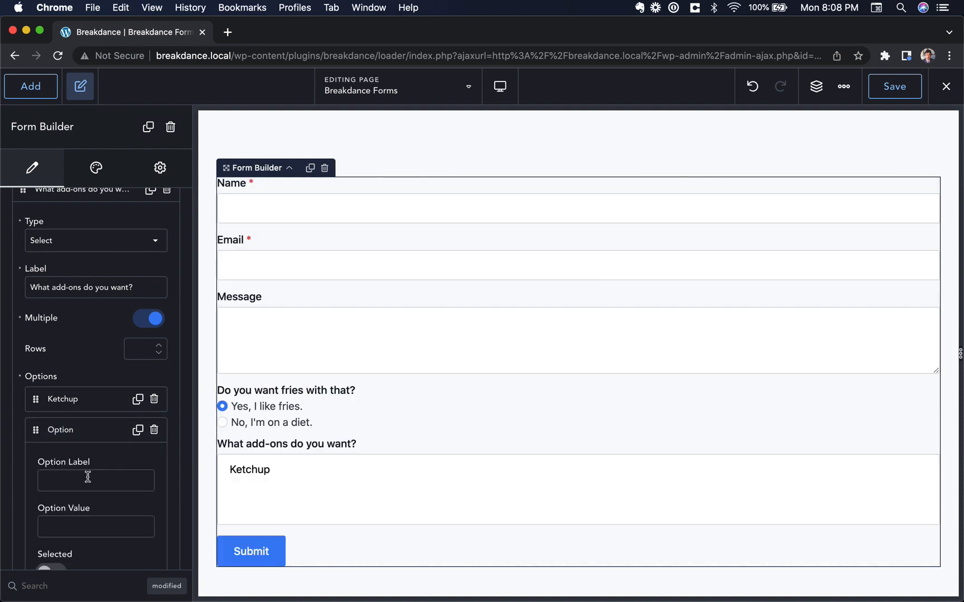
type("Mayo")
left_click(78, 432)
left_click(55, 463)
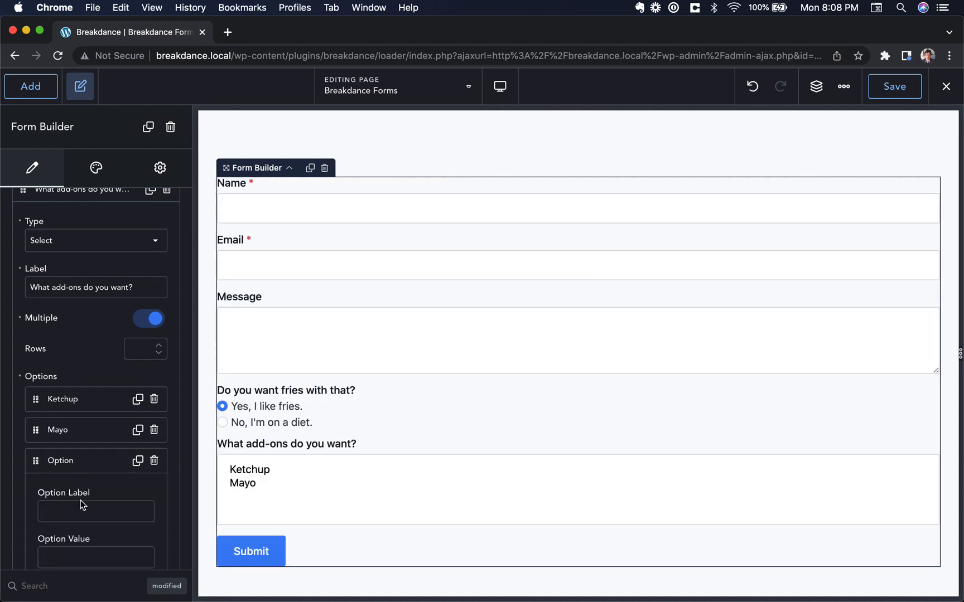
type("Mustard")
left_click(78, 461)
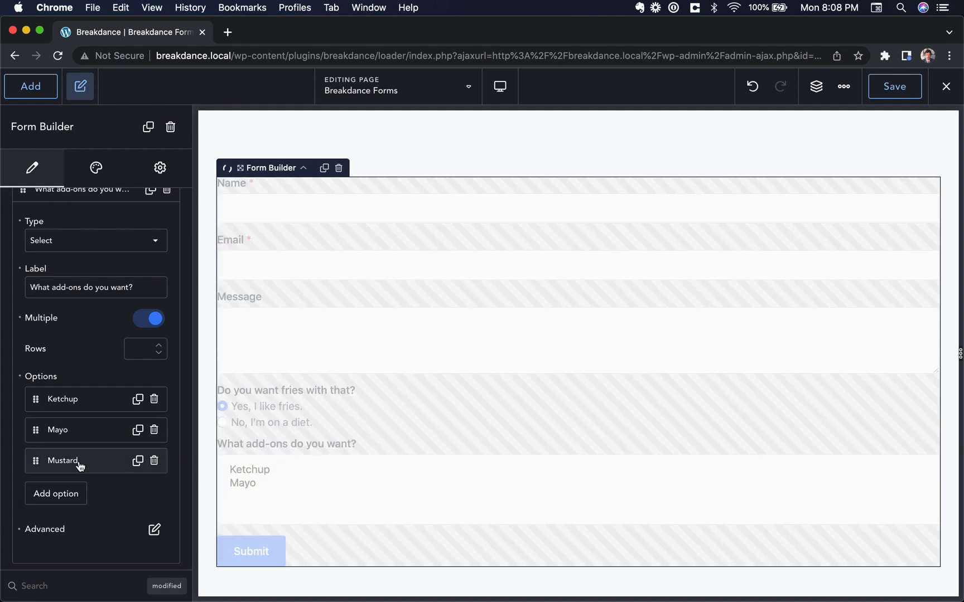
scroll(151, 466, "down", 4)
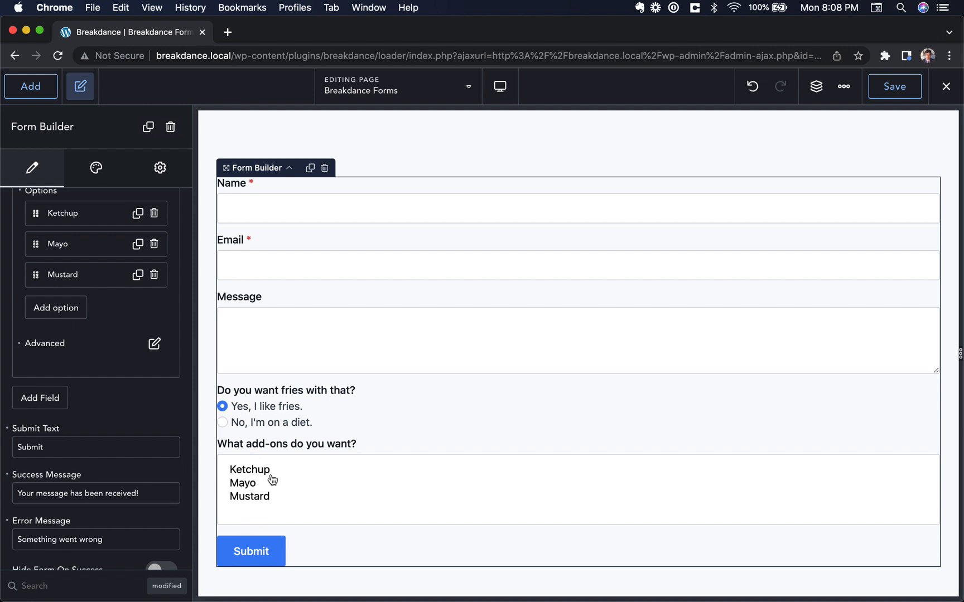
scroll(97, 337, "up", 3)
scroll(87, 223, "up", 3)
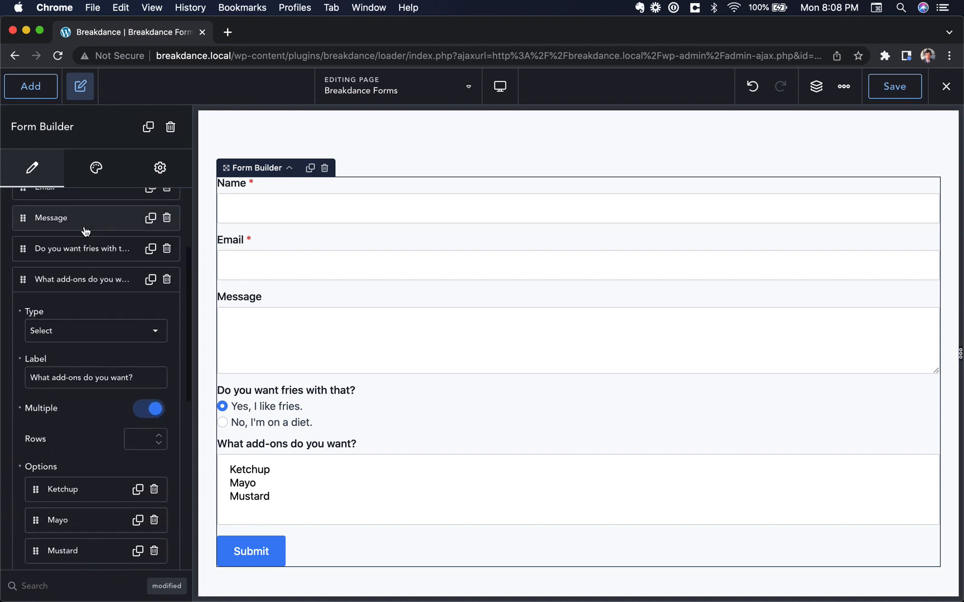
left_click(82, 277)
scroll(87, 325, "up", 3)
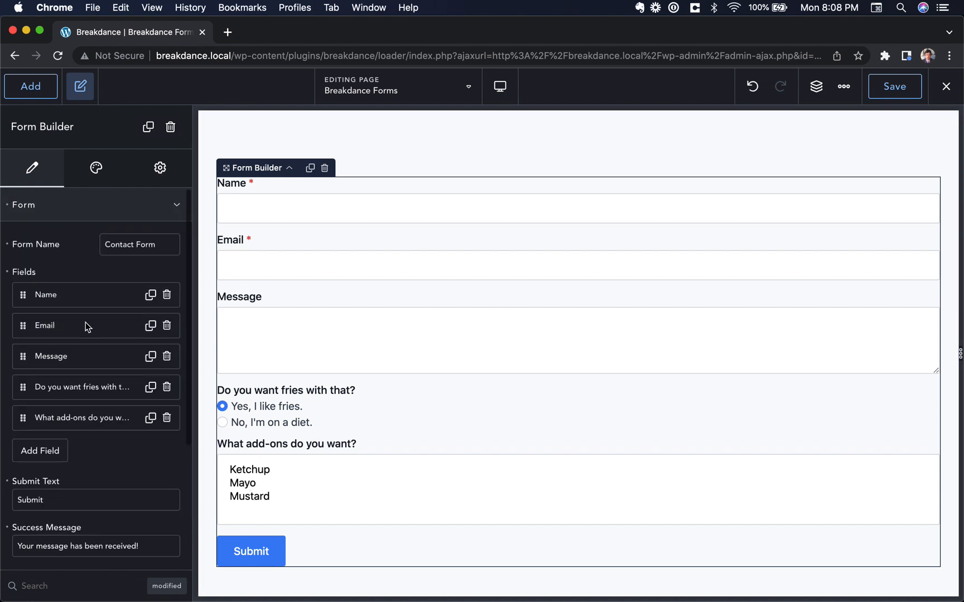
scroll(86, 323, "down", 3)
Add a Hidden field whose value captures the Campaign UTM tag from dynamic data
left_click(47, 329)
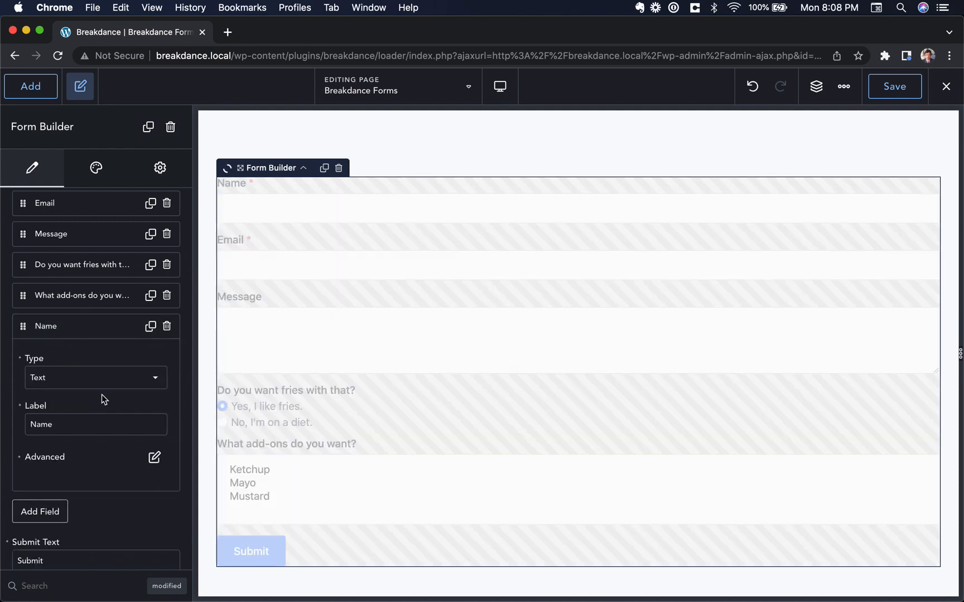
left_click(66, 268)
scroll(72, 398, "down", 3)
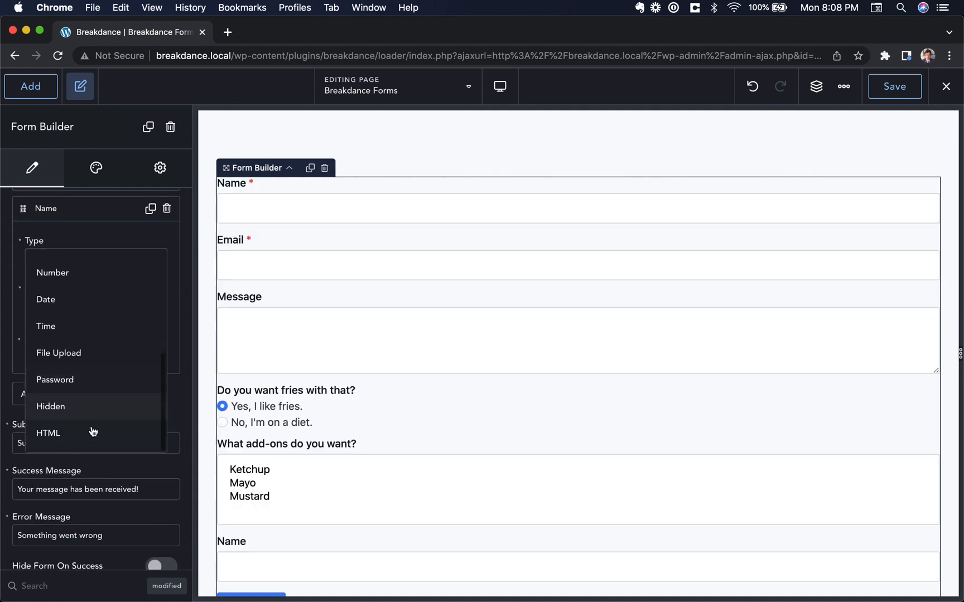
left_click(90, 406)
left_click(154, 339)
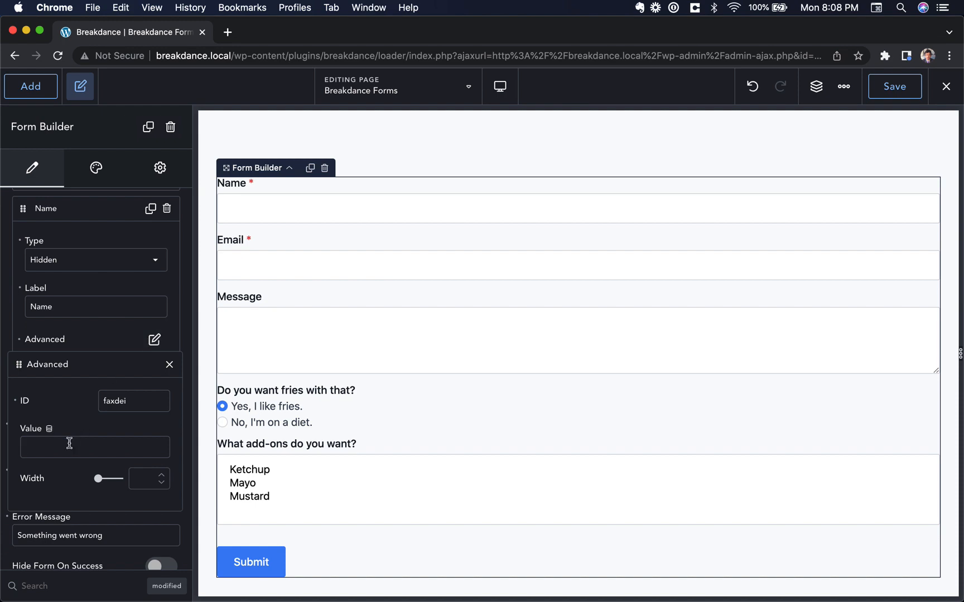
left_click(50, 428)
scroll(339, 380, "down", 5)
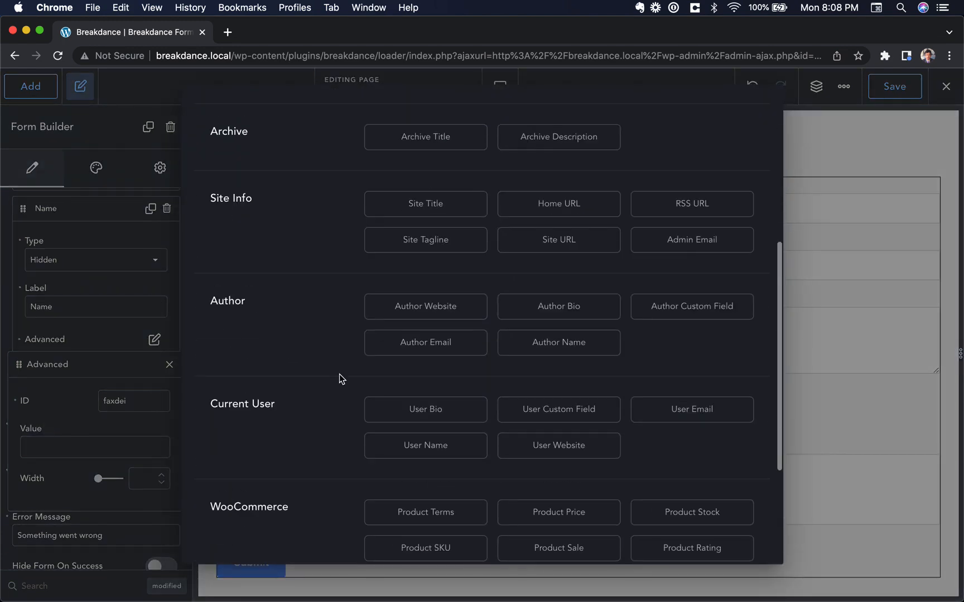
scroll(340, 379, "down", 5)
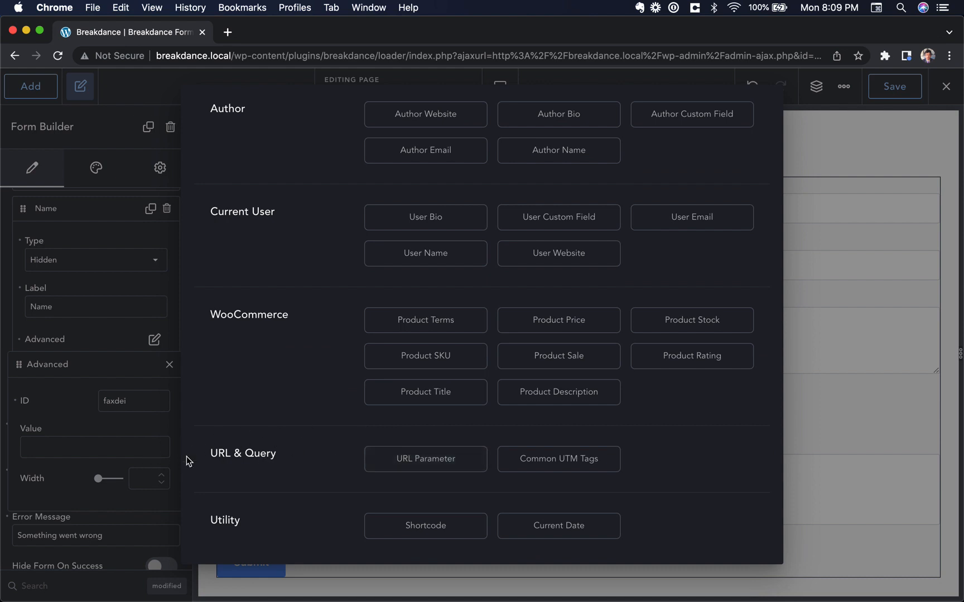
left_click(560, 460)
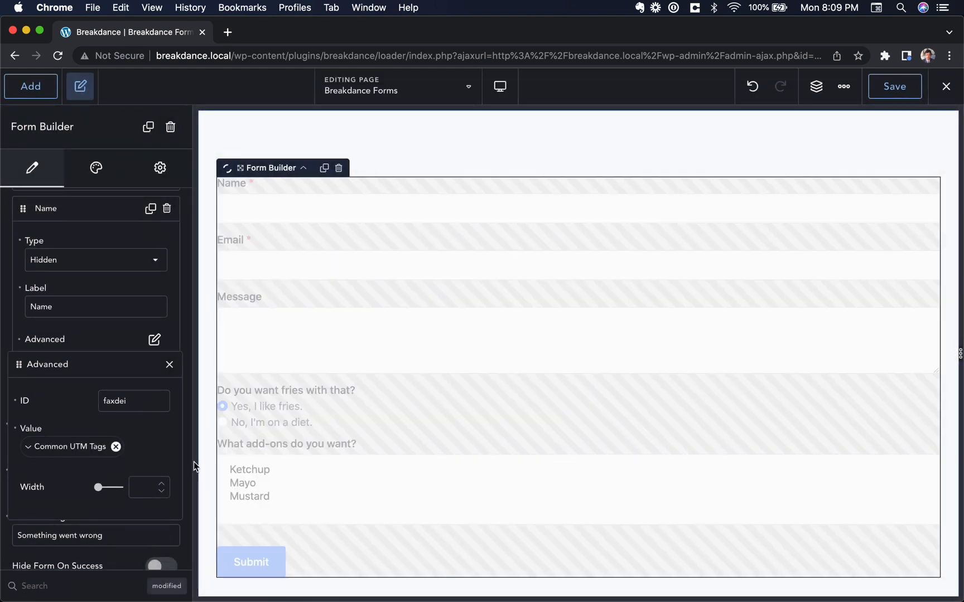
left_click(31, 453)
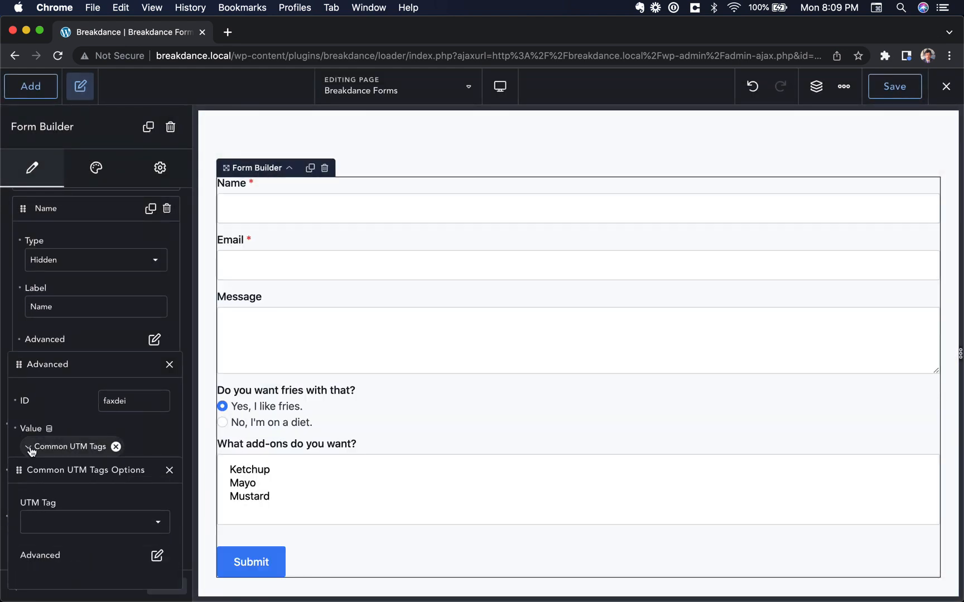
left_click(78, 523)
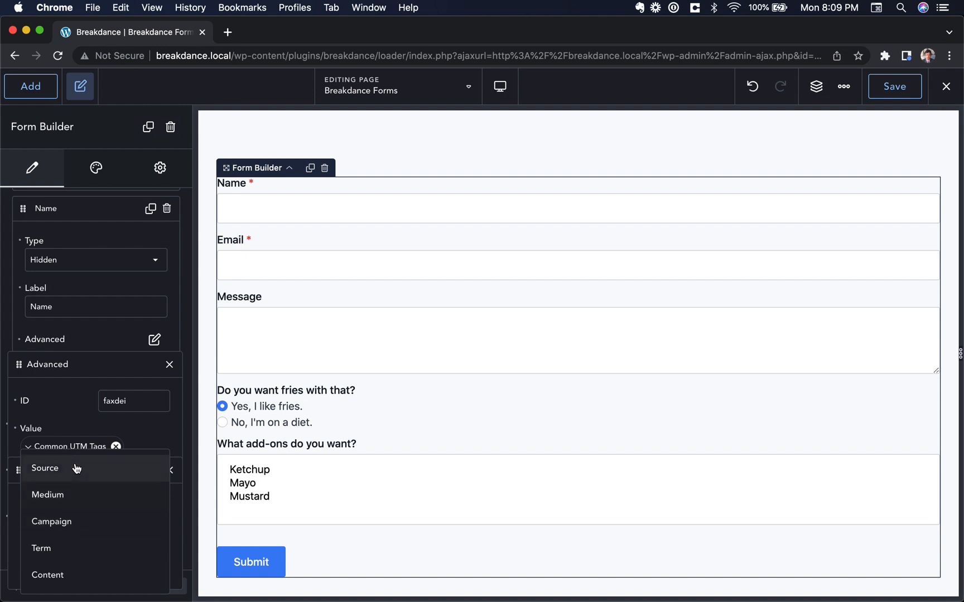
left_click(91, 528)
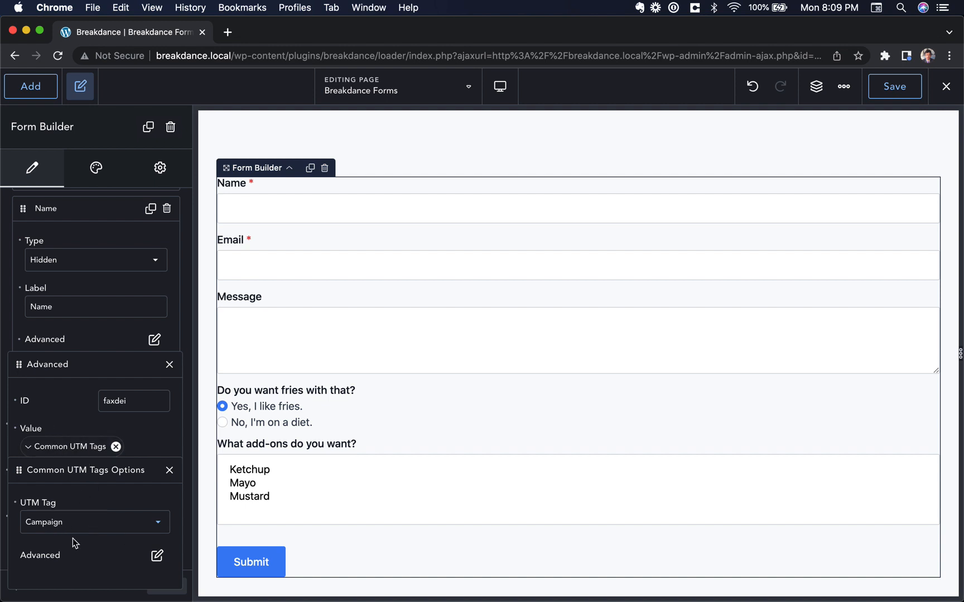
left_click(169, 471)
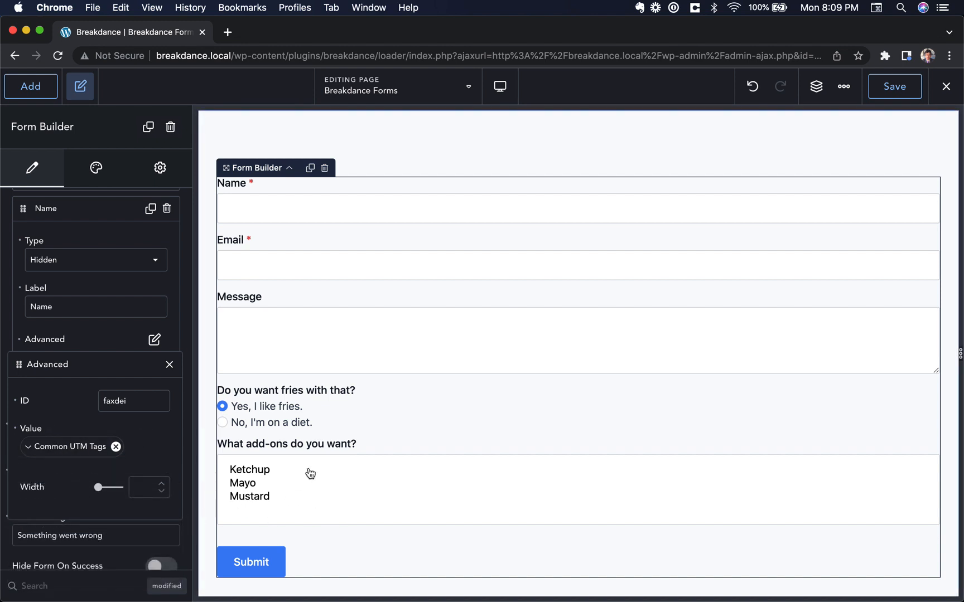
left_click(169, 365)
Add another field and set its type to HTML
left_click(33, 396)
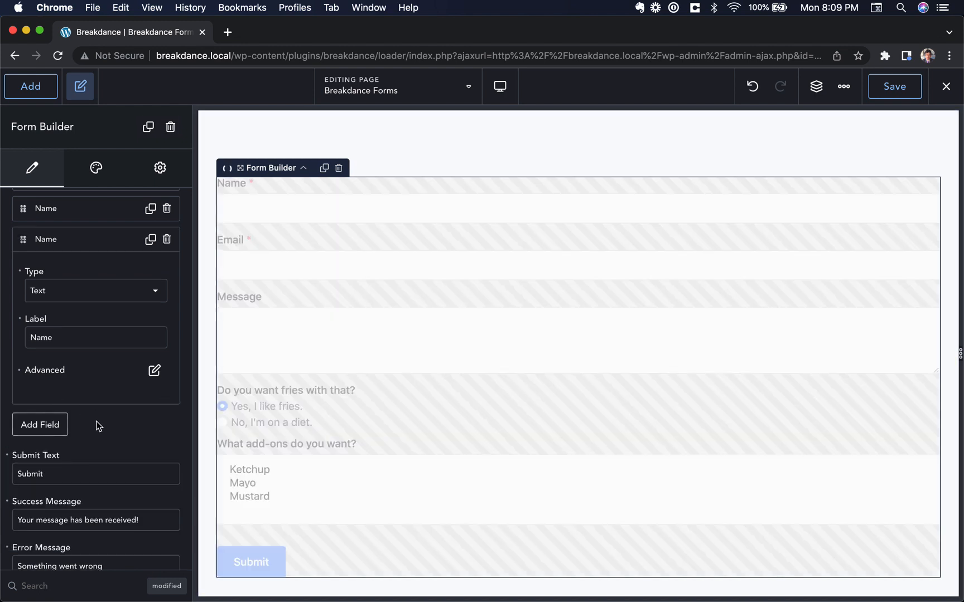
left_click(97, 292)
scroll(90, 419, "down", 3)
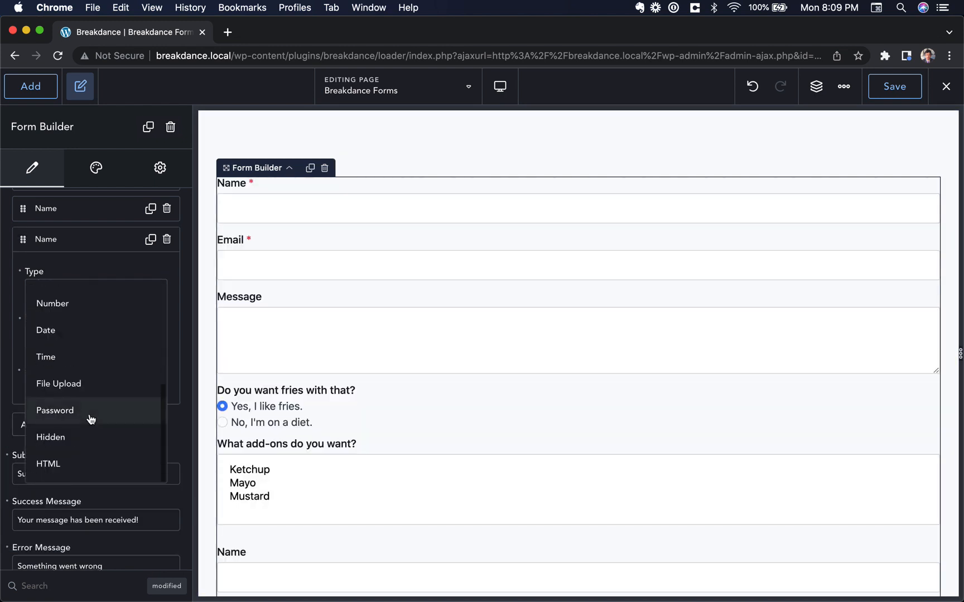
left_click(68, 463)
scroll(296, 449, "down", 2)
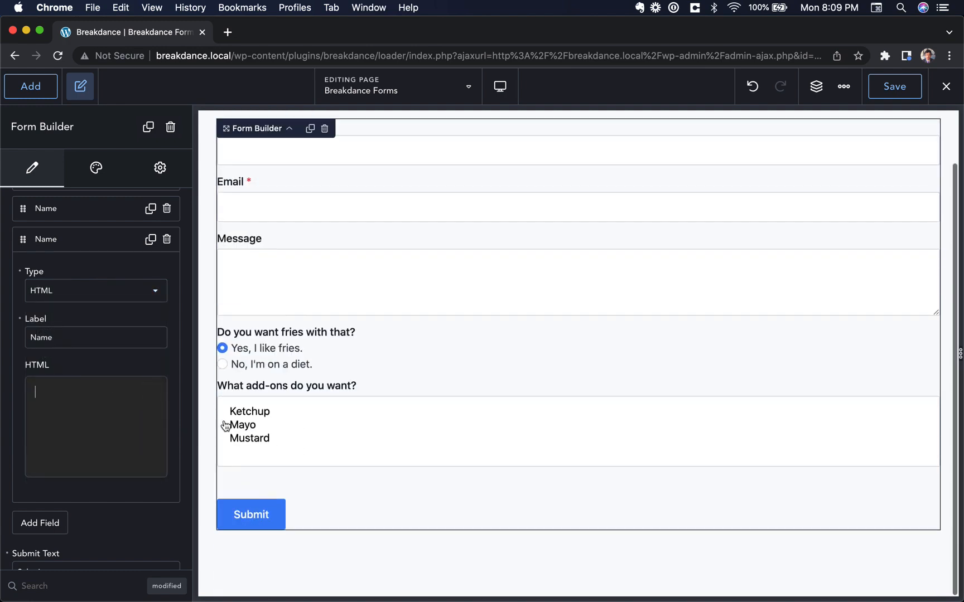
scroll(129, 381, "up", 3)
Delete the two extra trial fields, leaving five fields above Submit
left_click(166, 333)
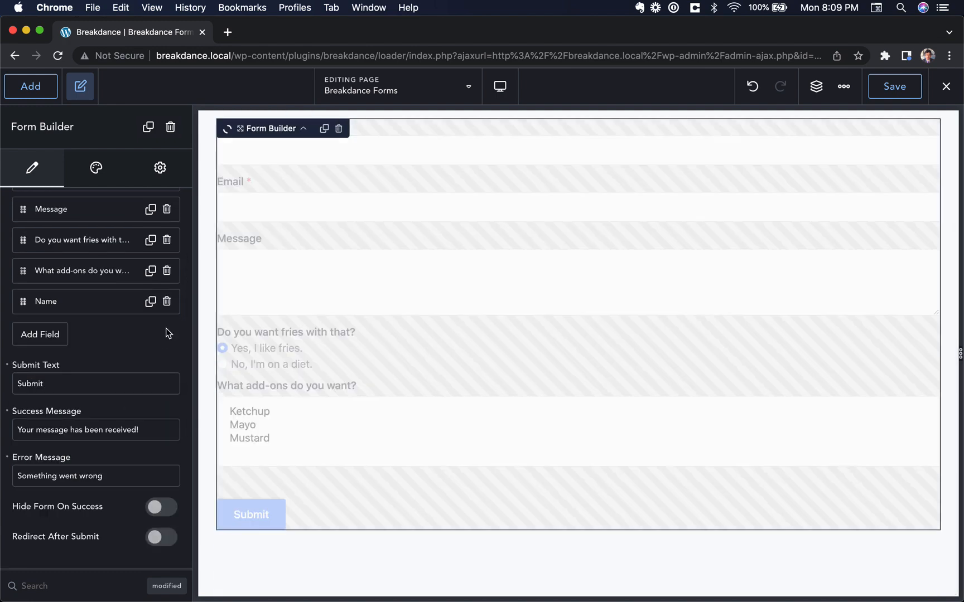
scroll(168, 312, "up", 4)
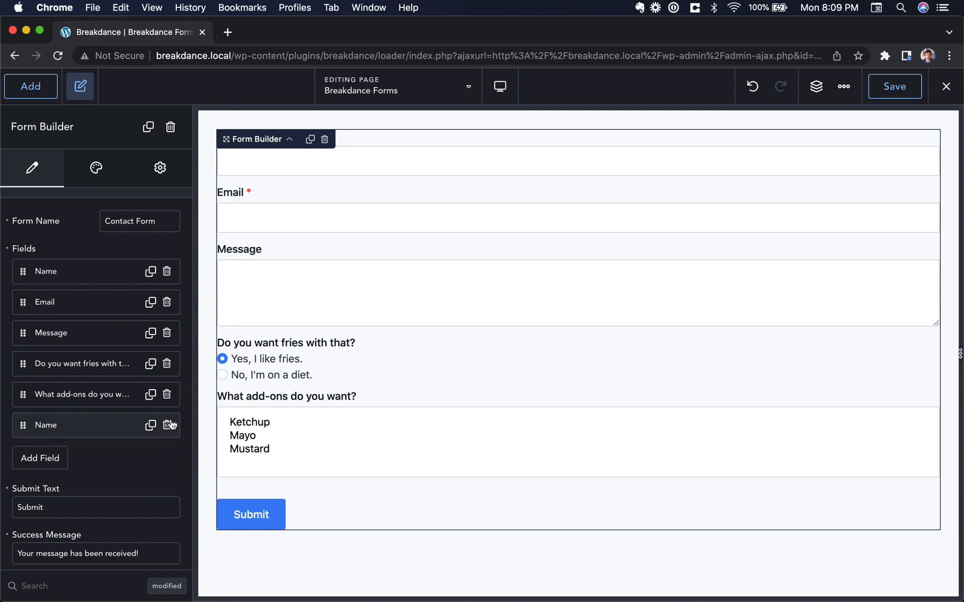
left_click(166, 426)
scroll(84, 251, "up", 1)
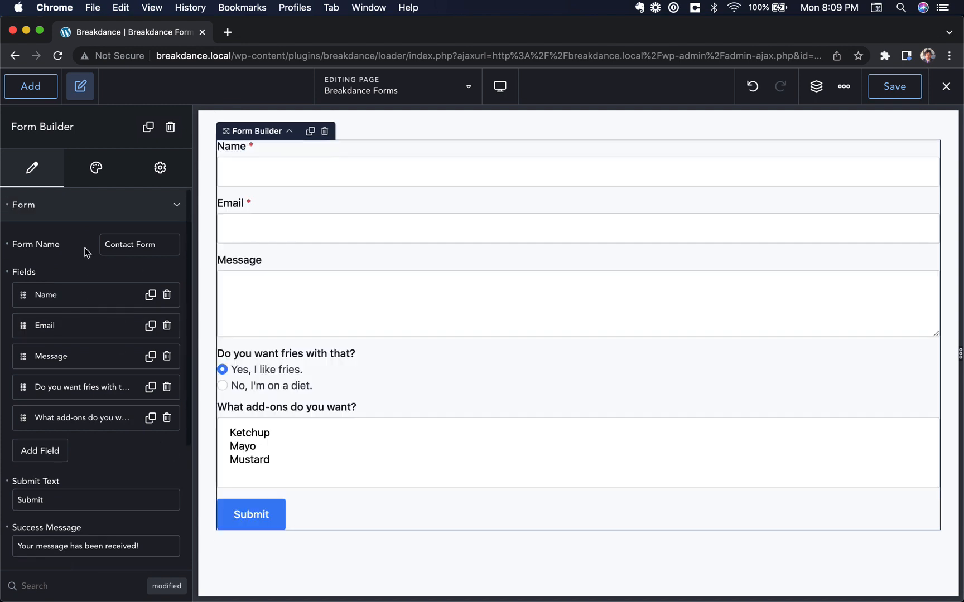
Show the form's Actions After Submission, with Email and Store Submission enabled
left_click(92, 209)
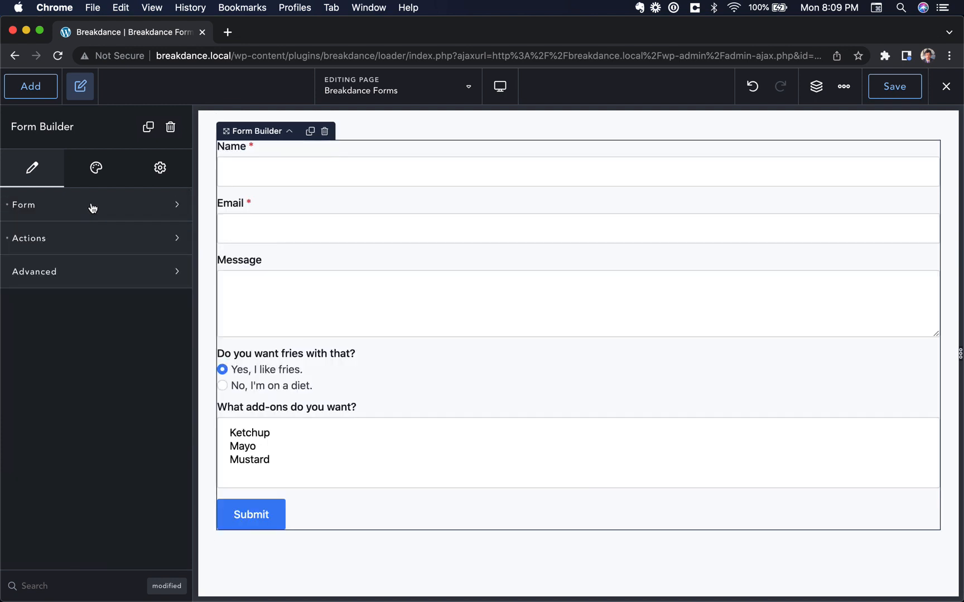
left_click(101, 243)
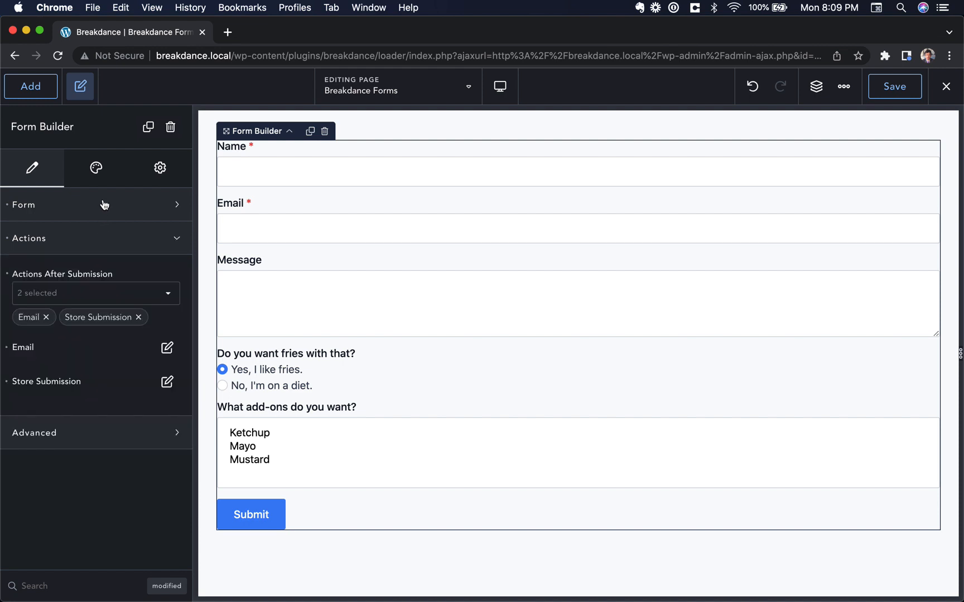
left_click(104, 220)
scroll(105, 282, "down", 3)
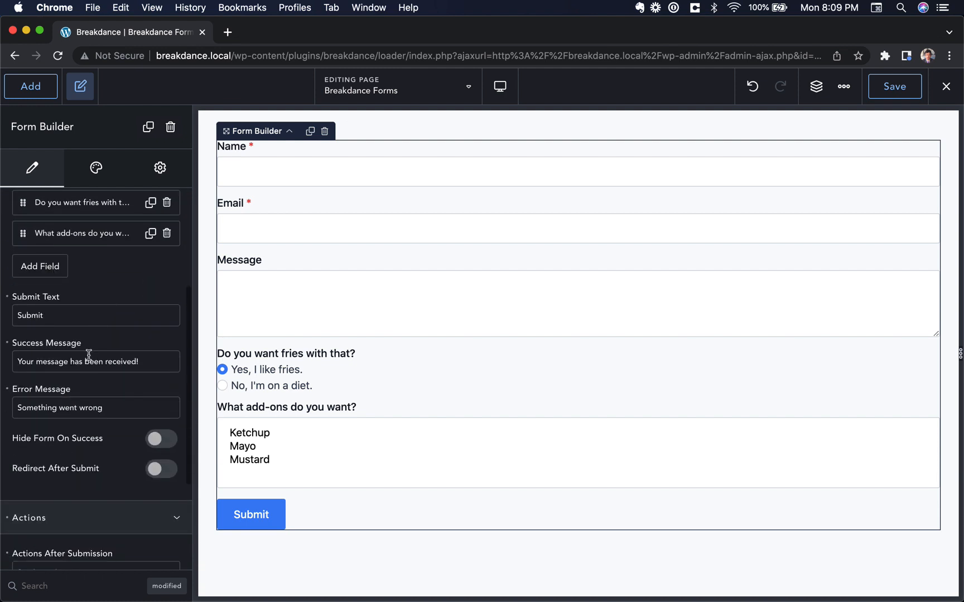
left_click(52, 316)
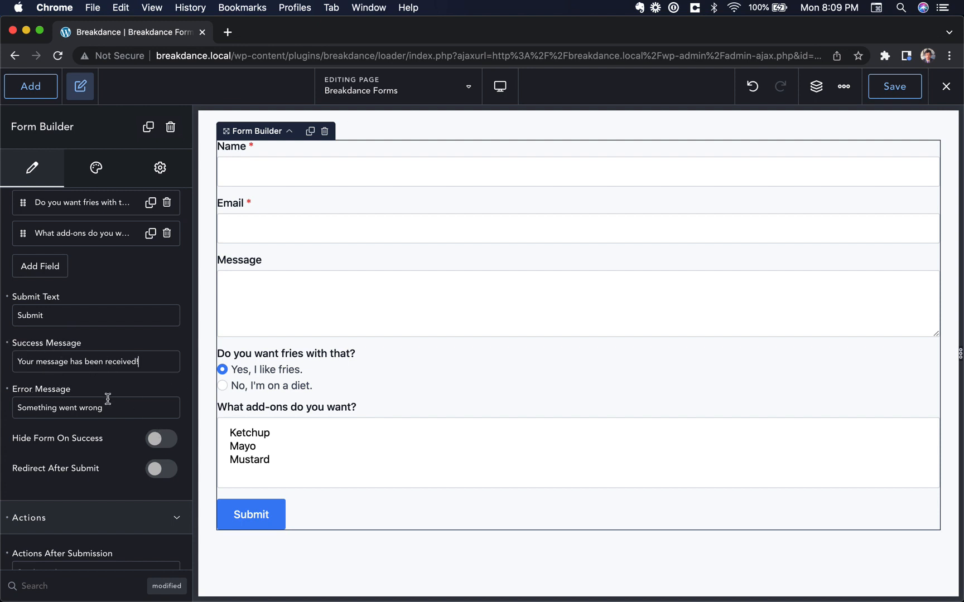
scroll(108, 399, "down", 2)
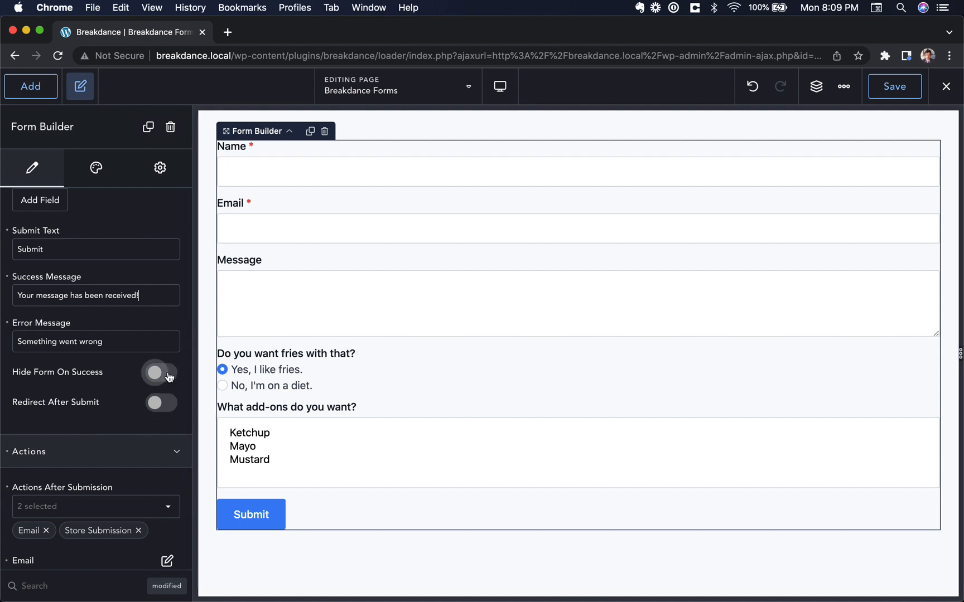
Try Redirect After Submit and its link picker, then leave the redirect turned off
left_click(162, 402)
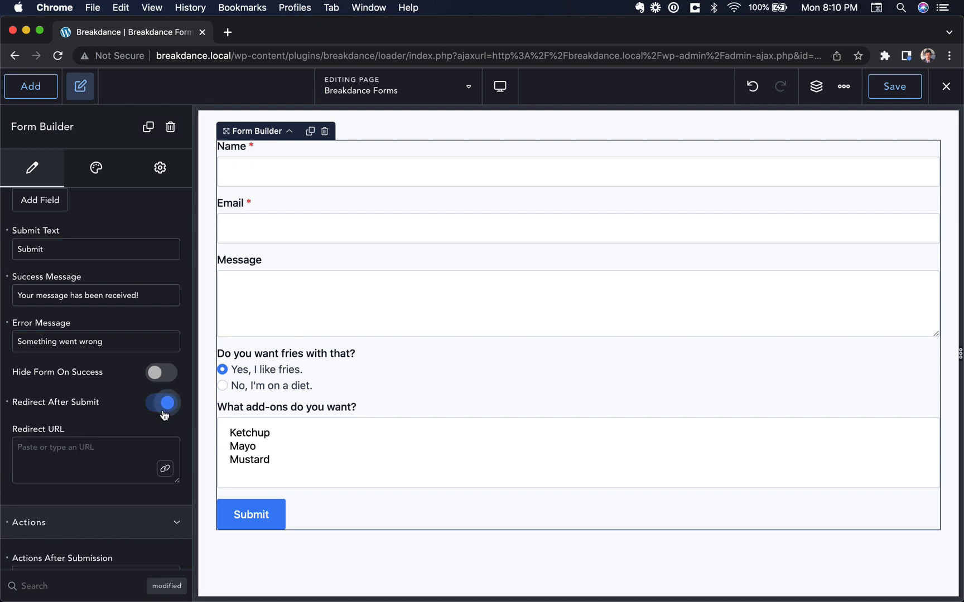
left_click(92, 464)
left_click(165, 469)
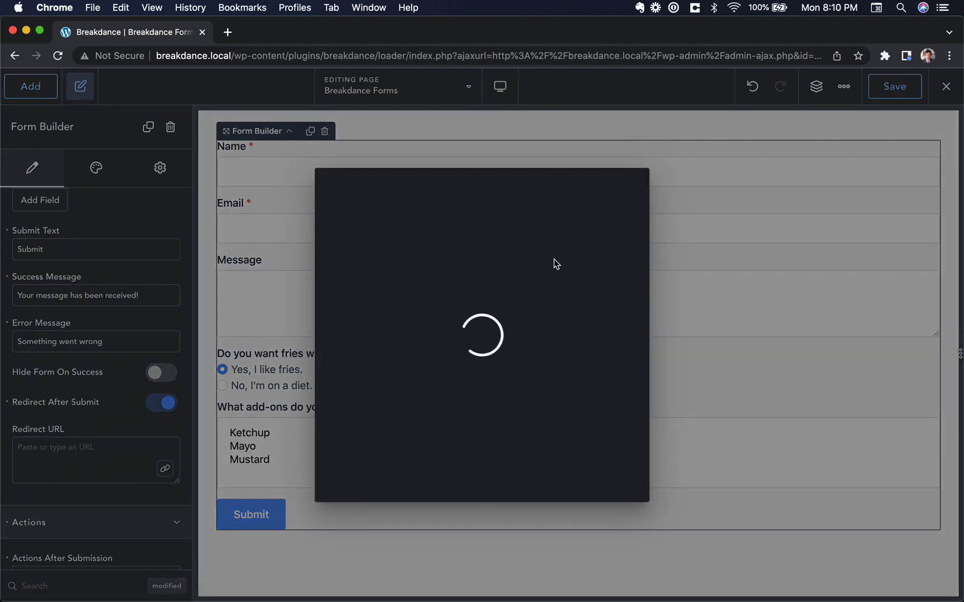
left_click(639, 179)
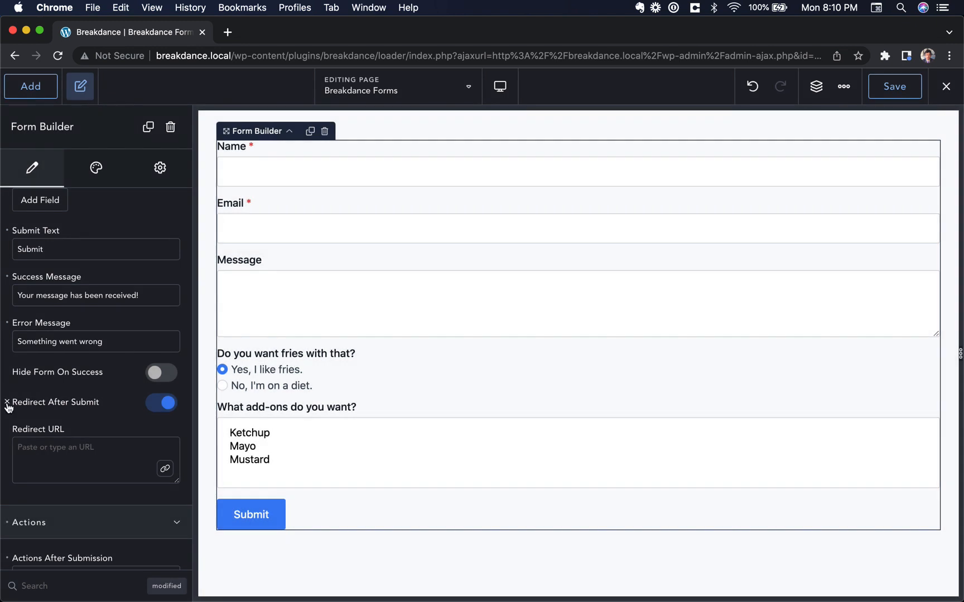
left_click(11, 403)
scroll(97, 381, "up", 3)
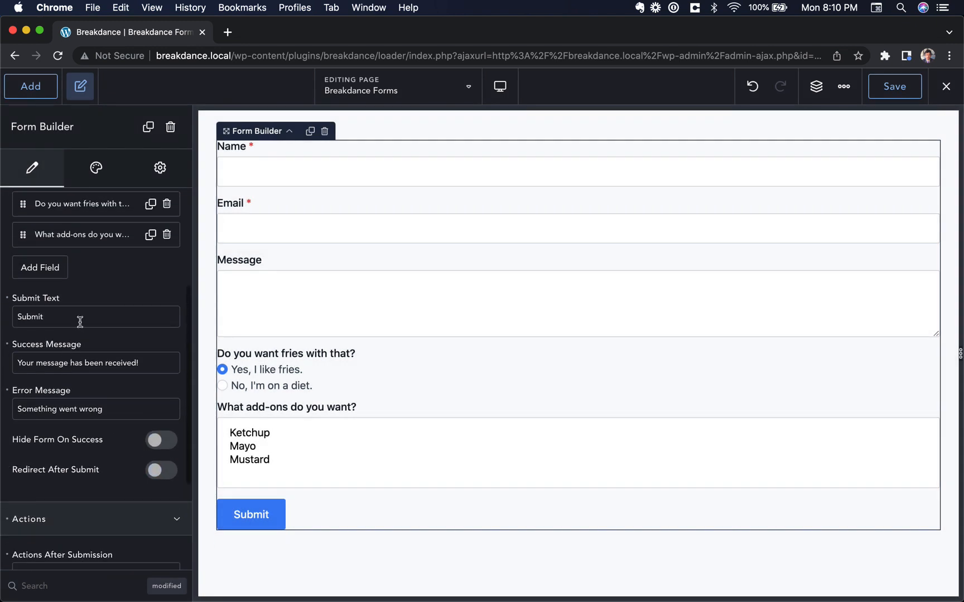
scroll(80, 322, "up", 5)
left_click(84, 205)
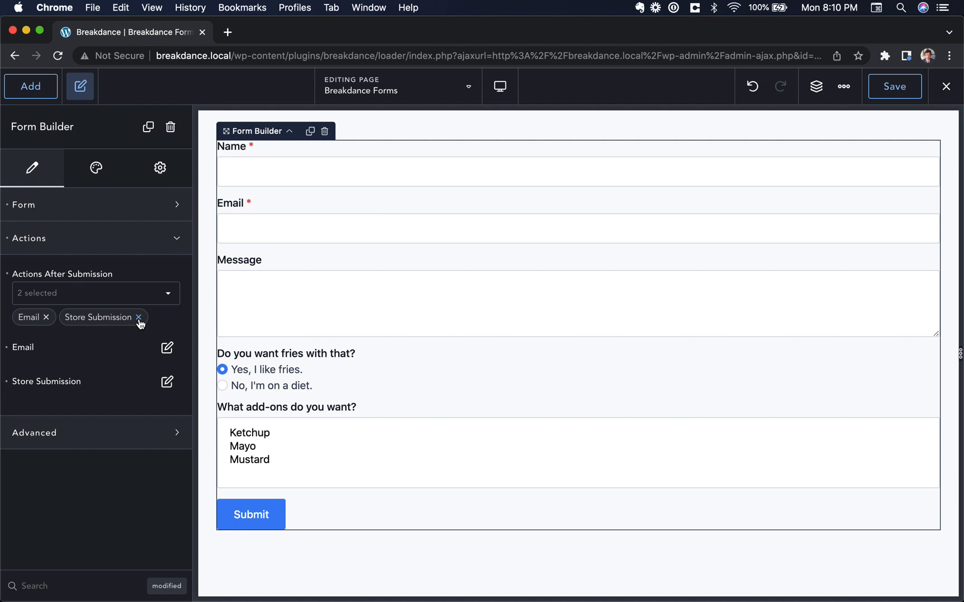
Clear the existing after-submission actions, then tick MailChimp in the actions list
left_click(8, 274)
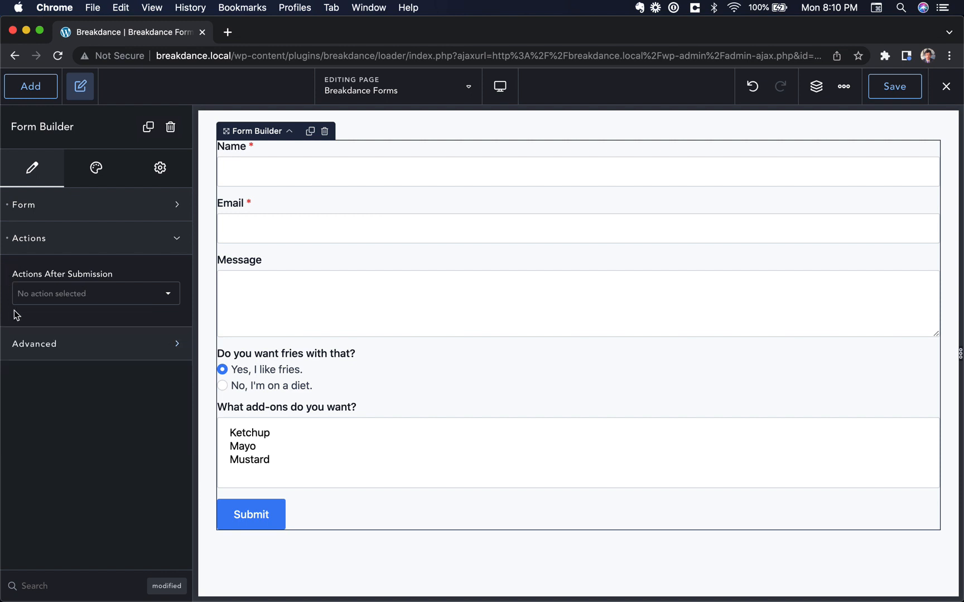
left_click(33, 295)
scroll(58, 357, "down", 5)
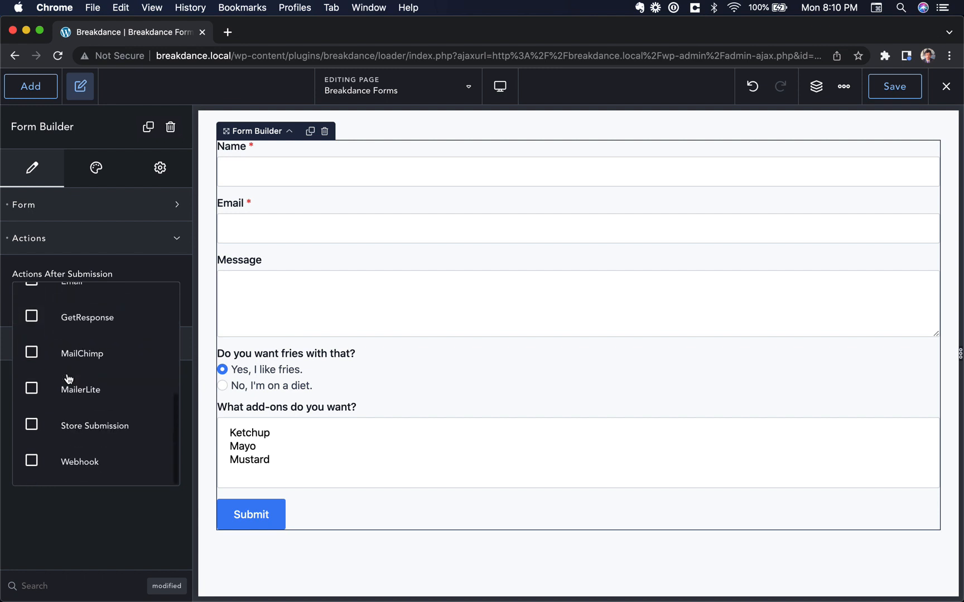
scroll(64, 383, "up", 5)
scroll(68, 380, "down", 5)
scroll(120, 335, "up", 5)
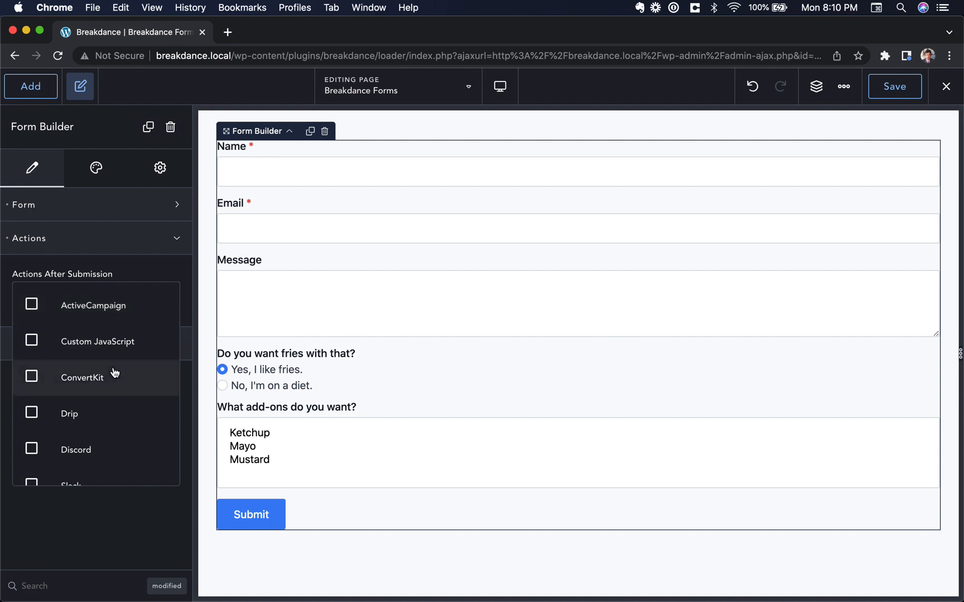
scroll(108, 380, "down", 1)
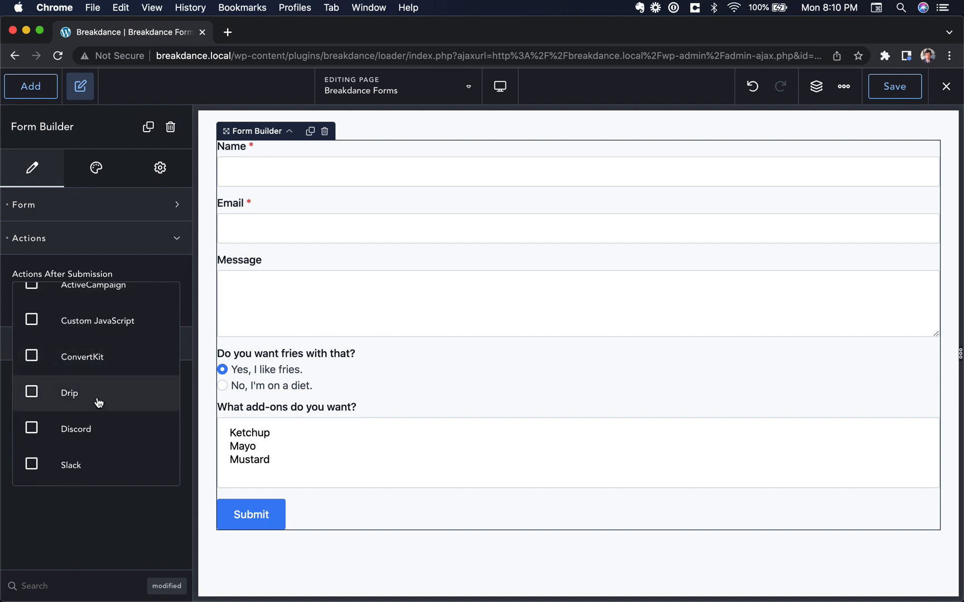
scroll(97, 414, "down", 2)
scroll(104, 382, "down", 3)
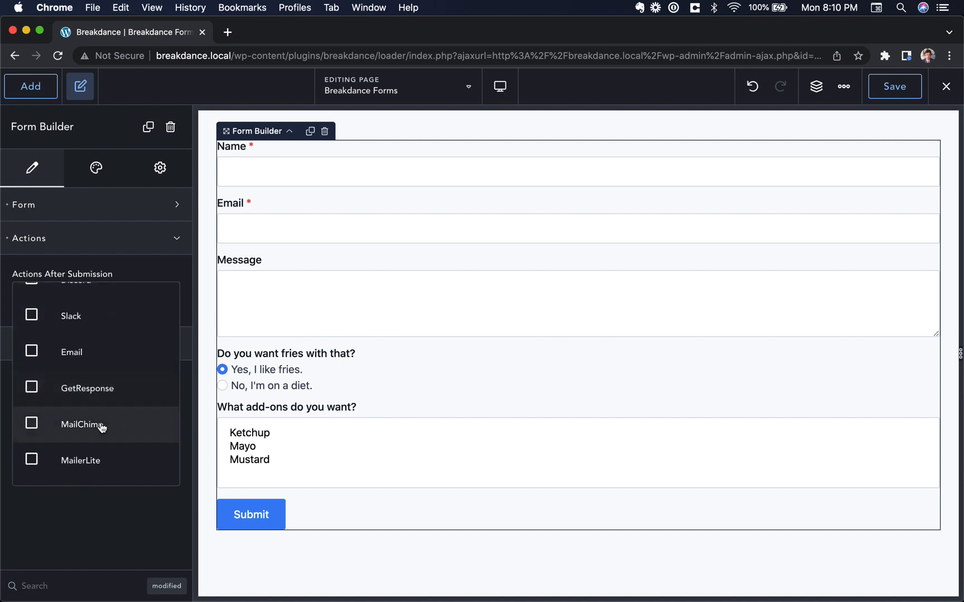
scroll(101, 424, "down", 1)
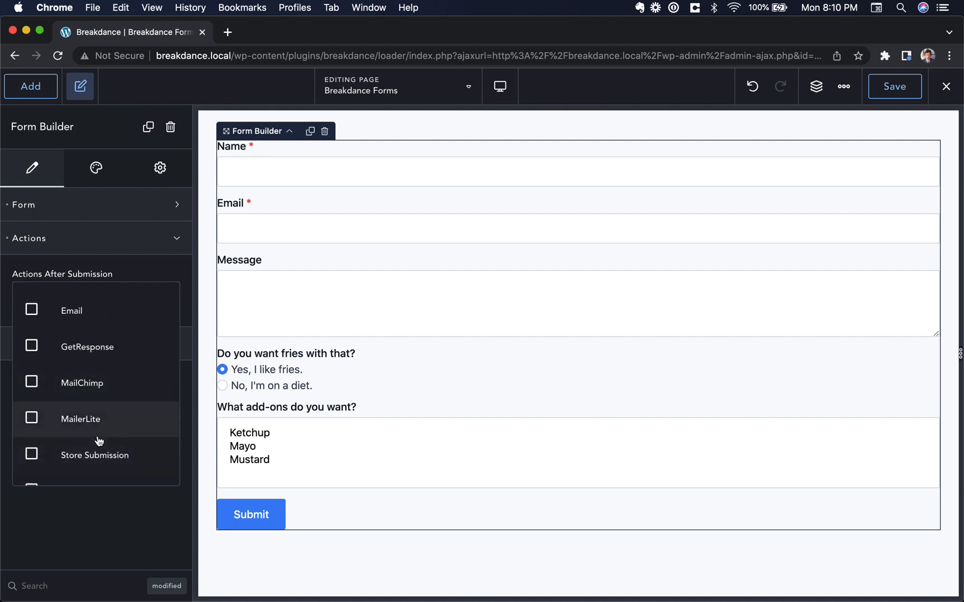
scroll(97, 439, "down", 1)
scroll(95, 346, "up", 8)
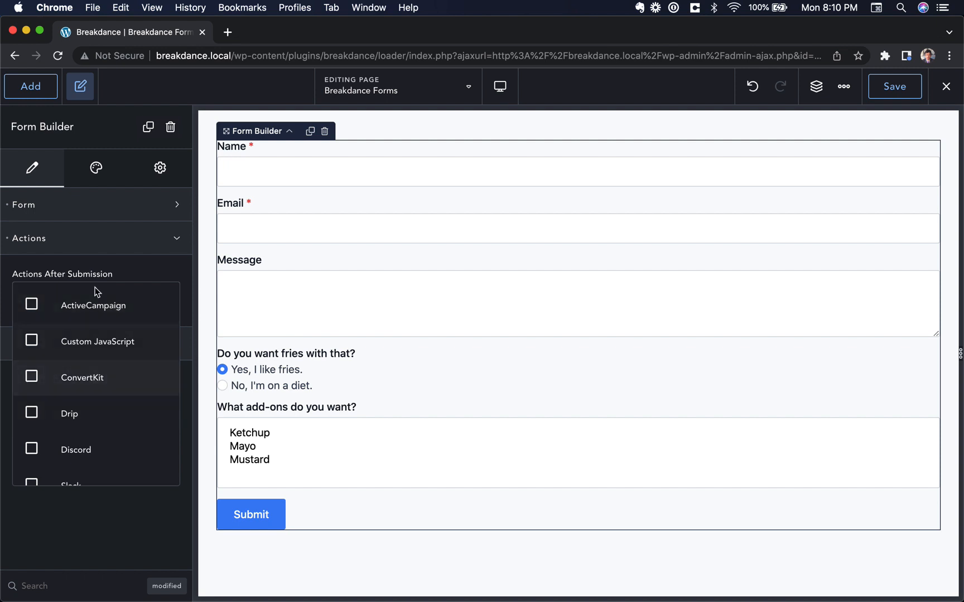
scroll(108, 415, "down", 5)
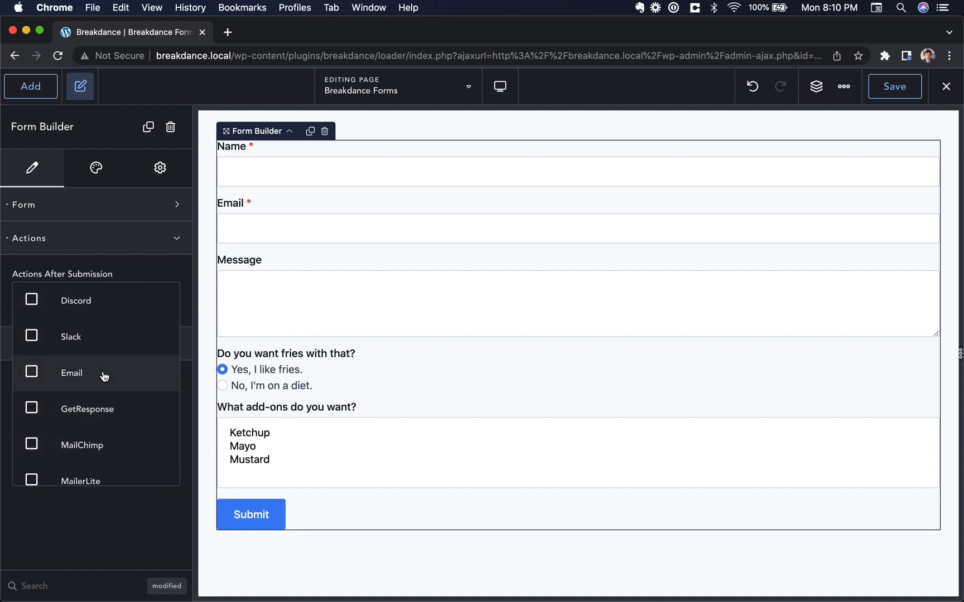
scroll(120, 340, "up", 5)
scroll(115, 306, "down", 2)
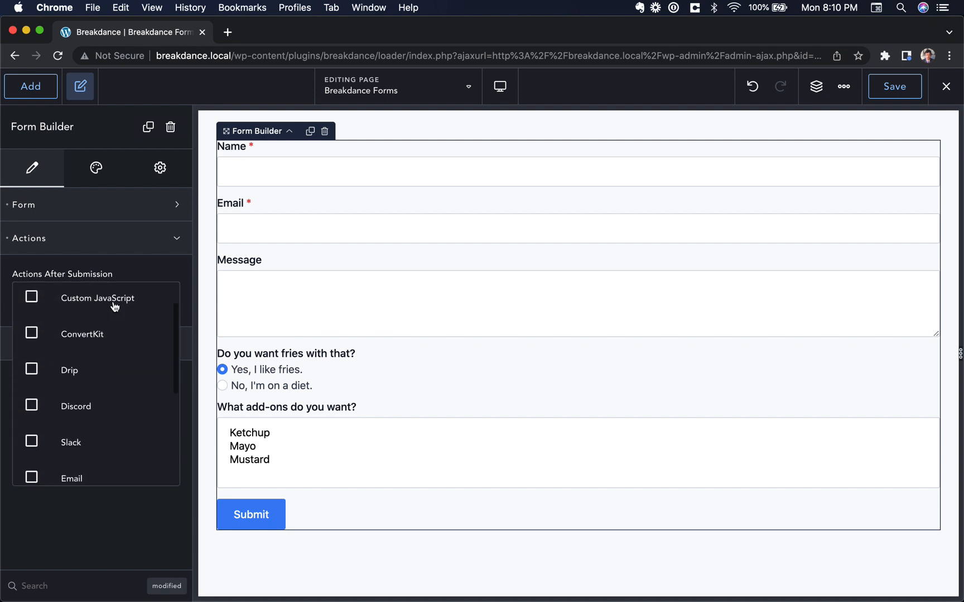
scroll(101, 396, "down", 3)
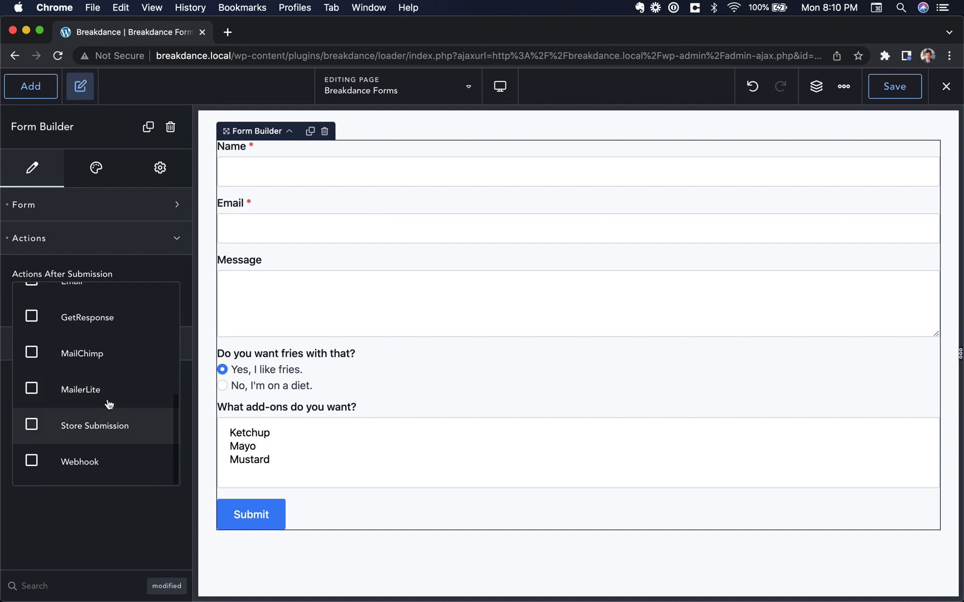
left_click(106, 361)
Try MailChimp's Custom and Default API key options and its empty audience list
left_click(184, 361)
left_click(167, 347)
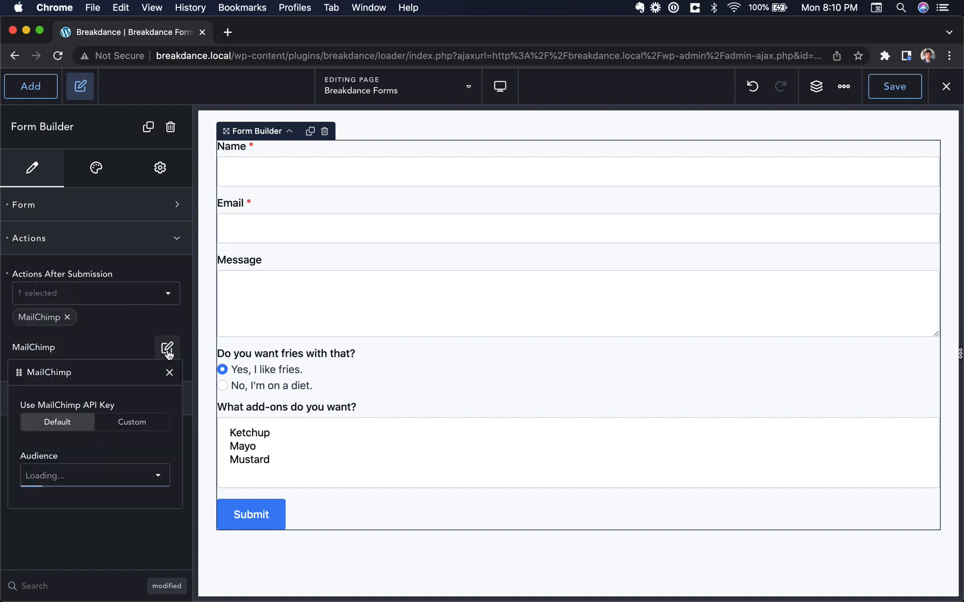
left_click(132, 433)
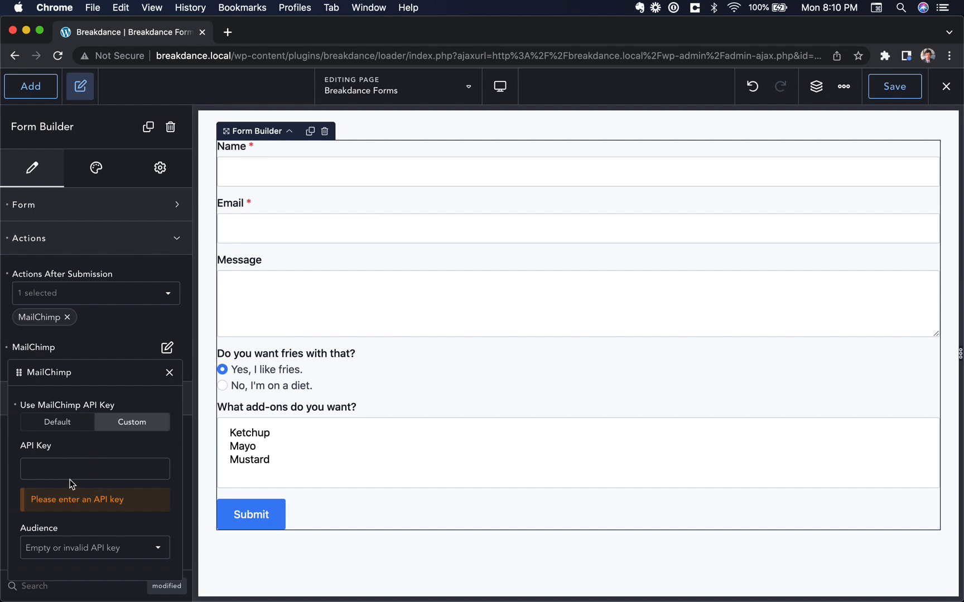
left_click(57, 422)
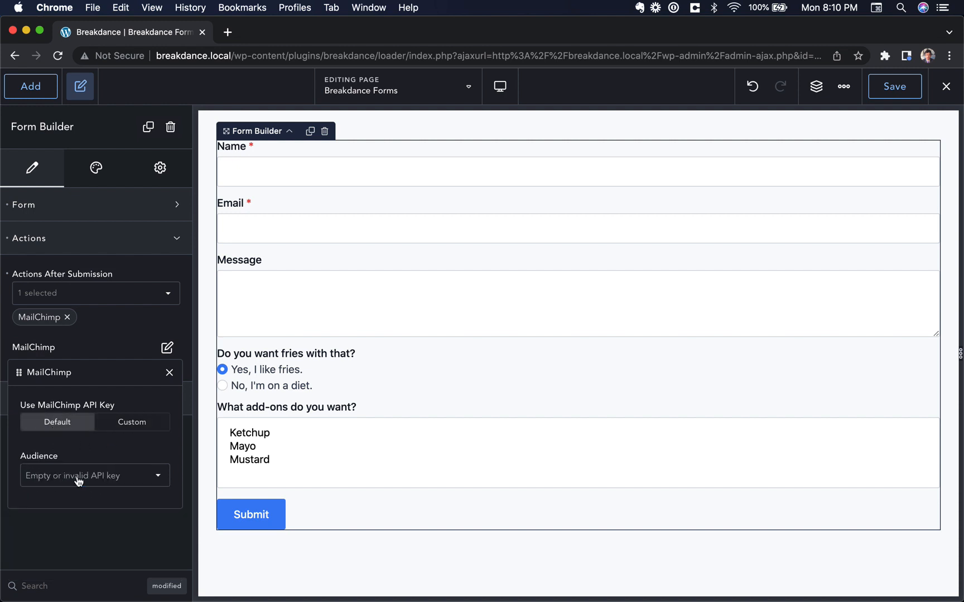
left_click(123, 479)
left_click(117, 452)
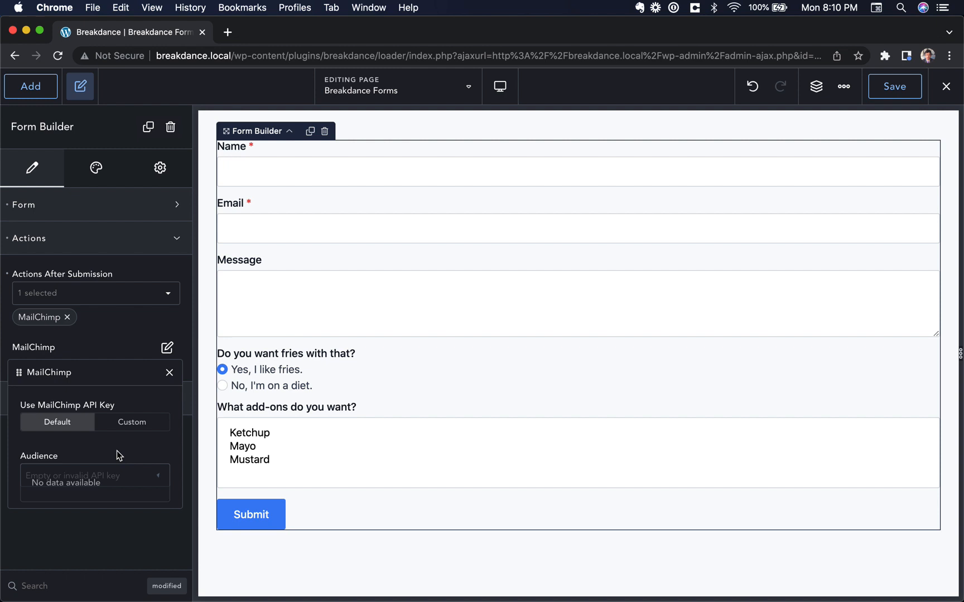
left_click(169, 372)
Remove the MailChimp action and tick Email as the after-submission action instead
left_click(67, 317)
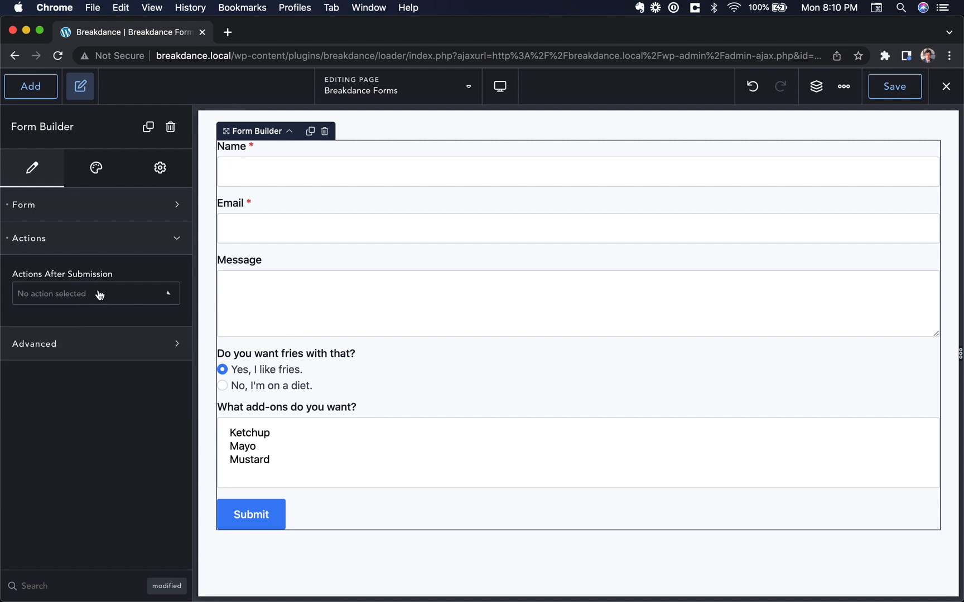
left_click(101, 294)
scroll(89, 354, "up", 5)
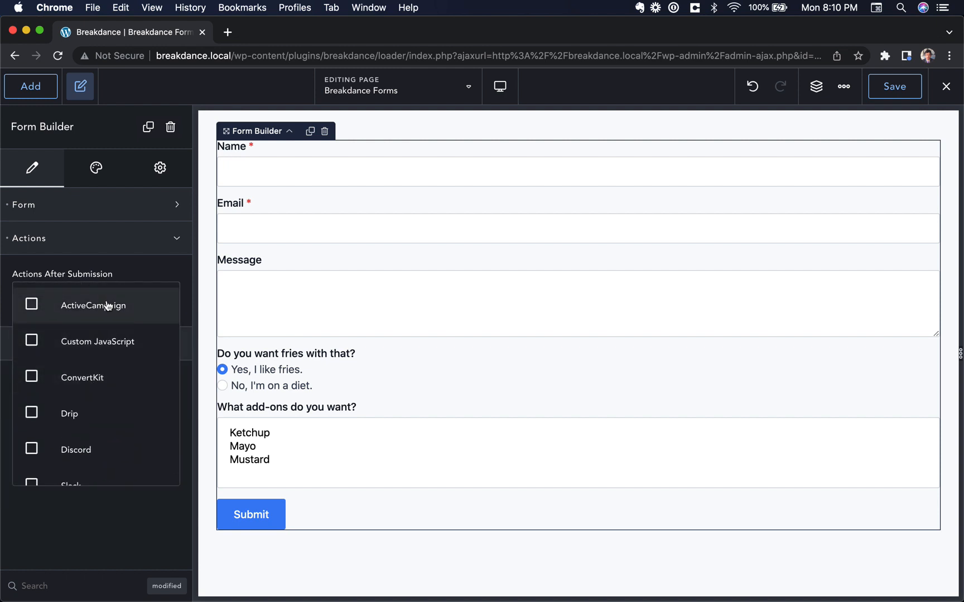
scroll(93, 381, "down", 2)
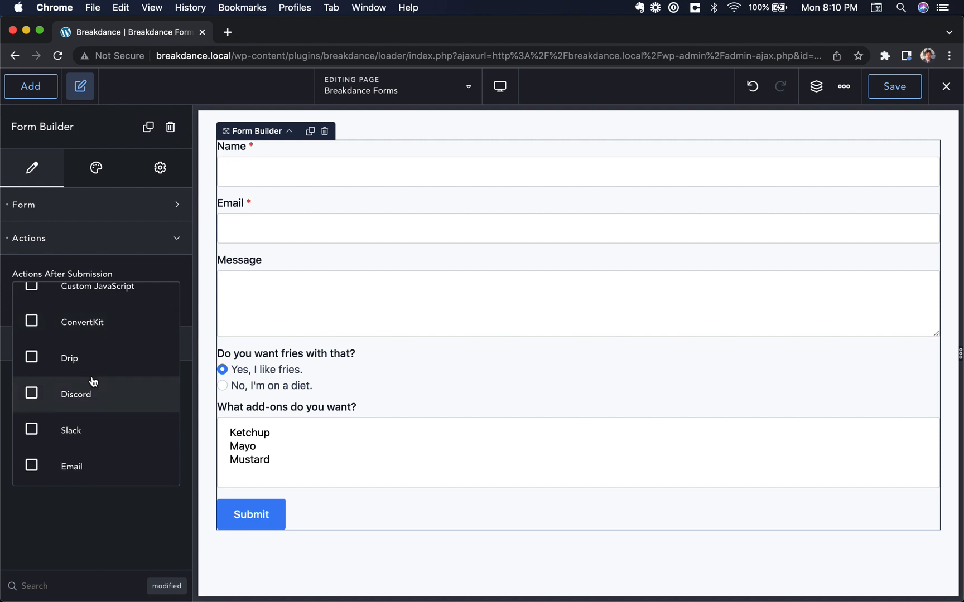
scroll(101, 323, "up", 2)
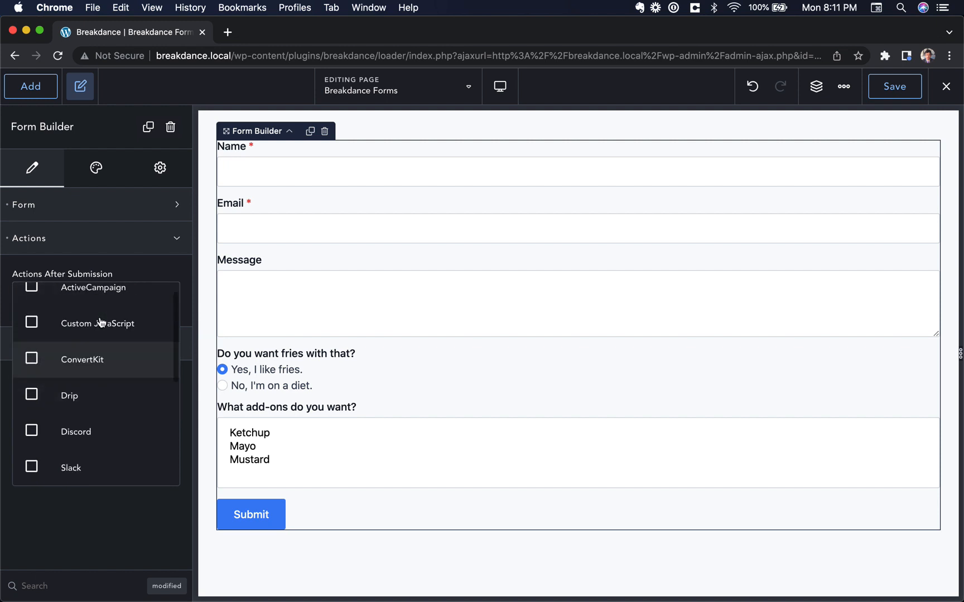
scroll(101, 321, "down", 1)
scroll(99, 357, "down", 5)
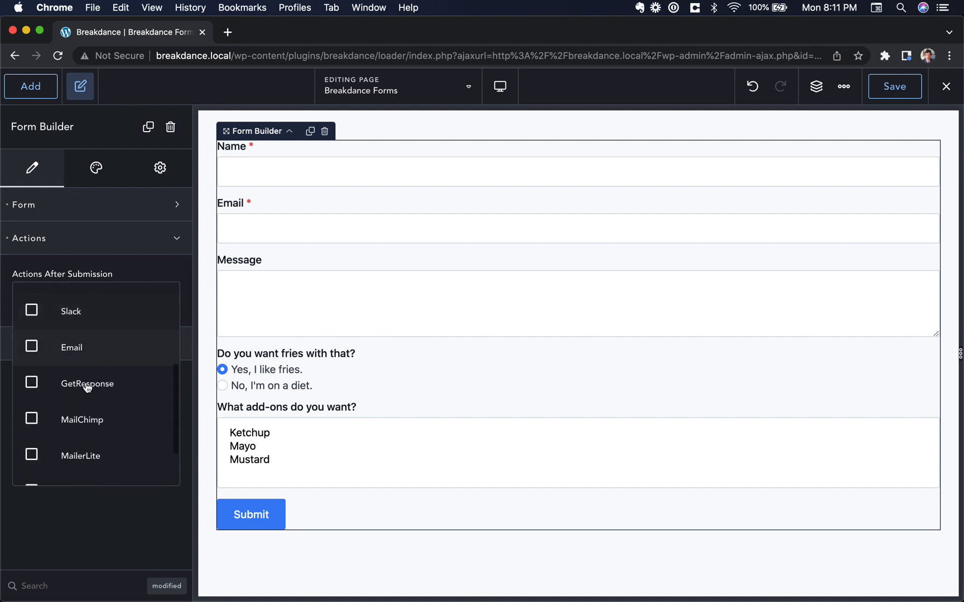
left_click(92, 356)
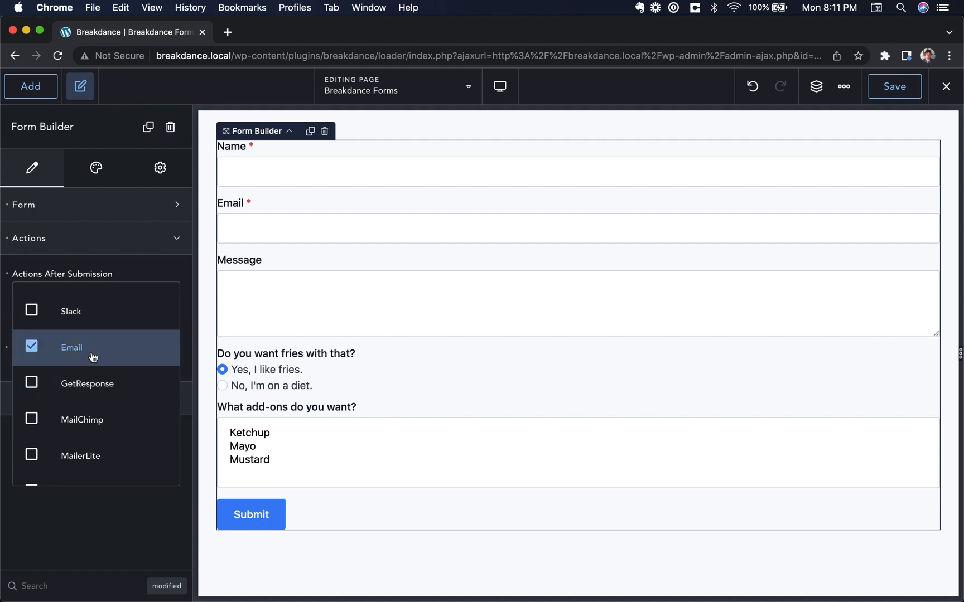
Add a notification email with the subject 'New message from' followed by the Name field
left_click(148, 275)
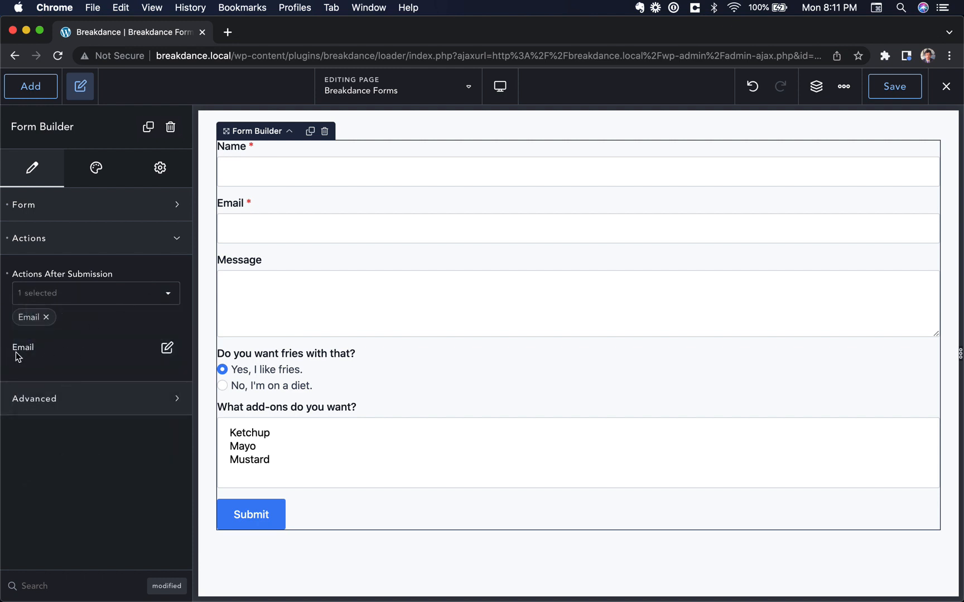
left_click(166, 347)
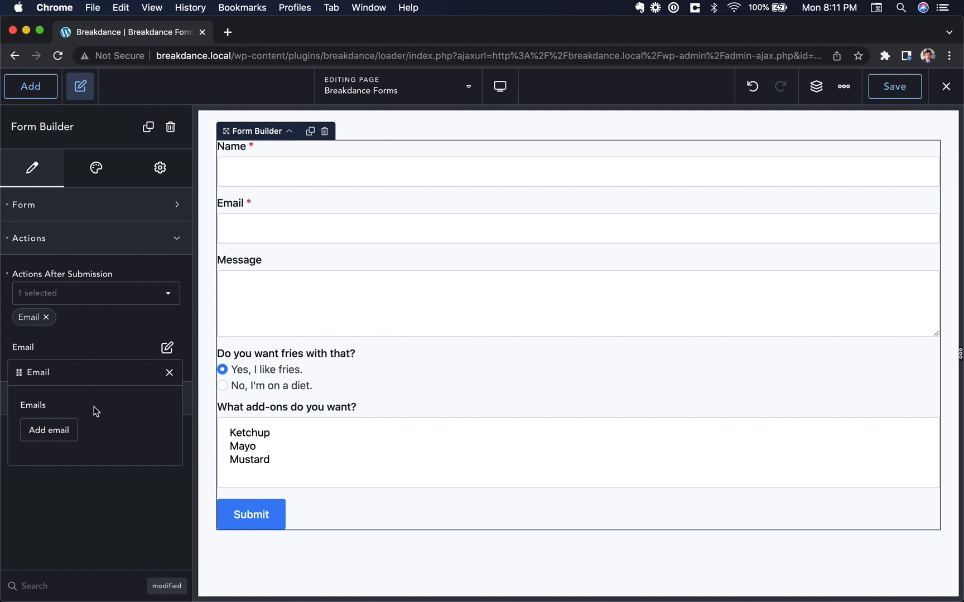
left_click(54, 431)
scroll(89, 459, "down", 5)
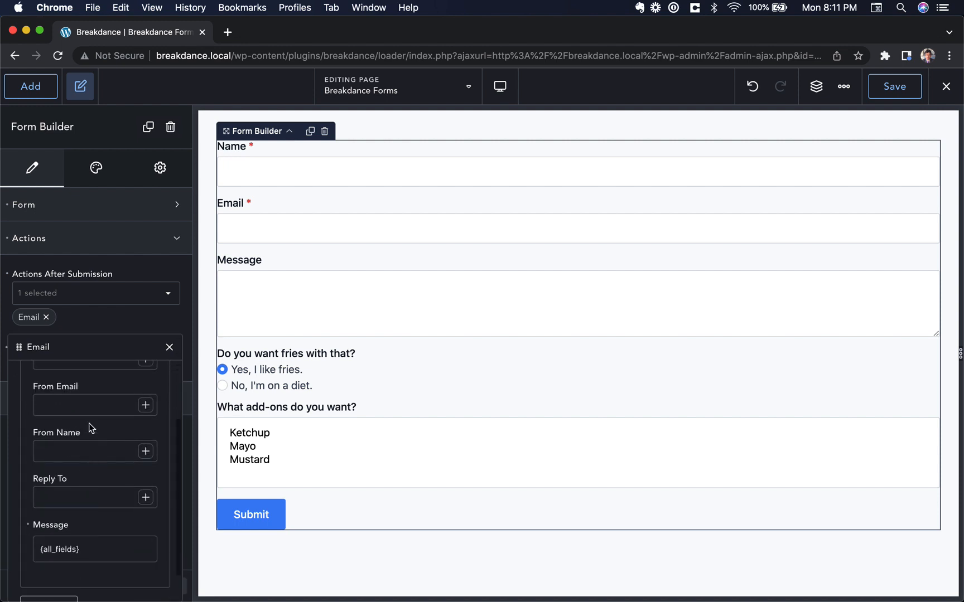
scroll(90, 428, "up", 4)
triple_click(57, 427)
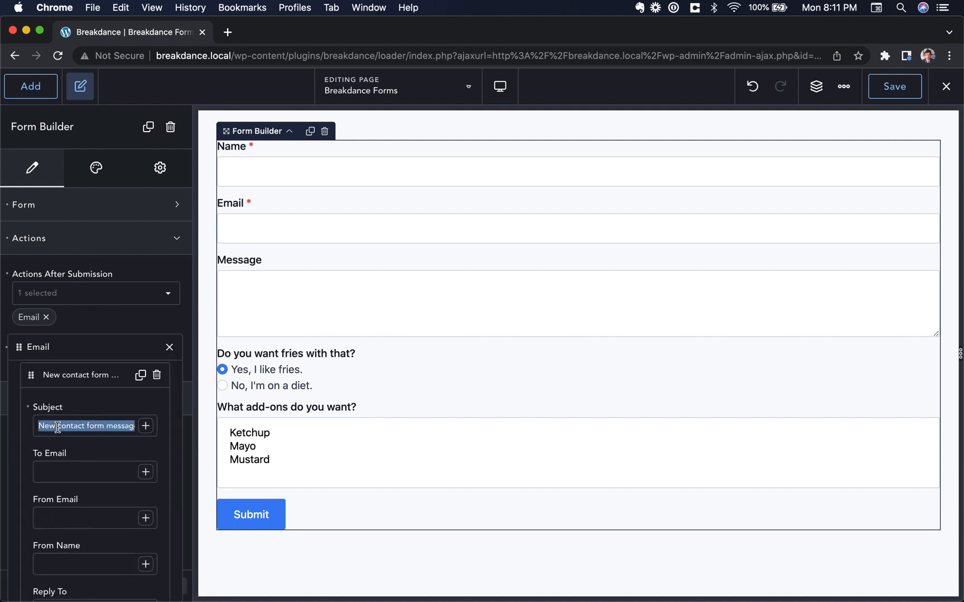
type("You have")
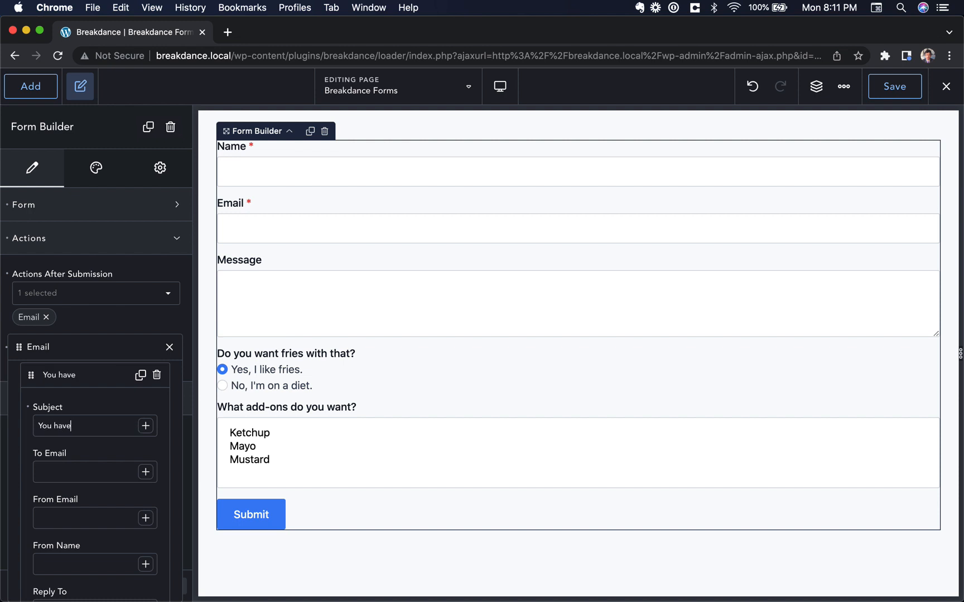
type(" a new message in your form")
key("super+a")
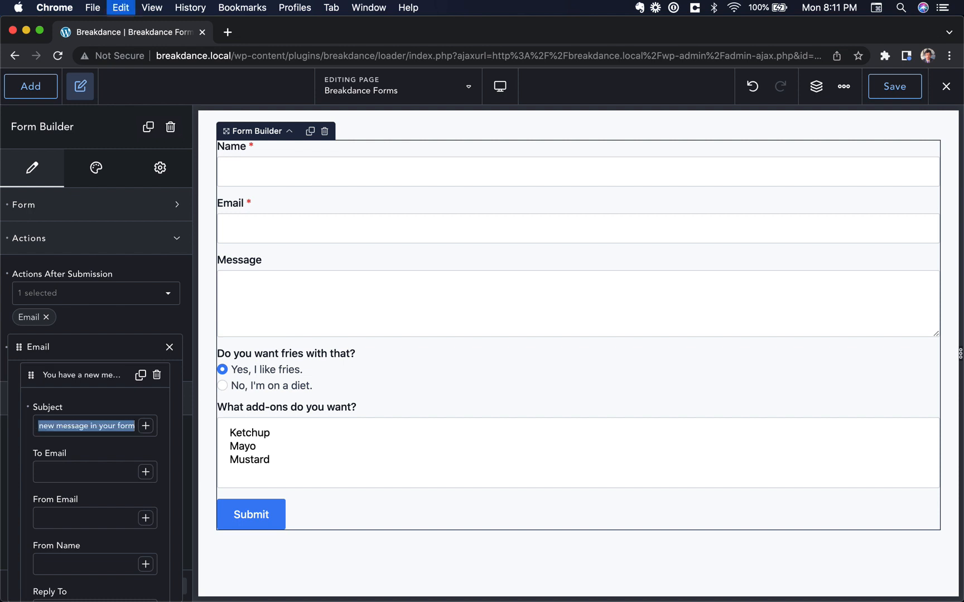
key("super+x")
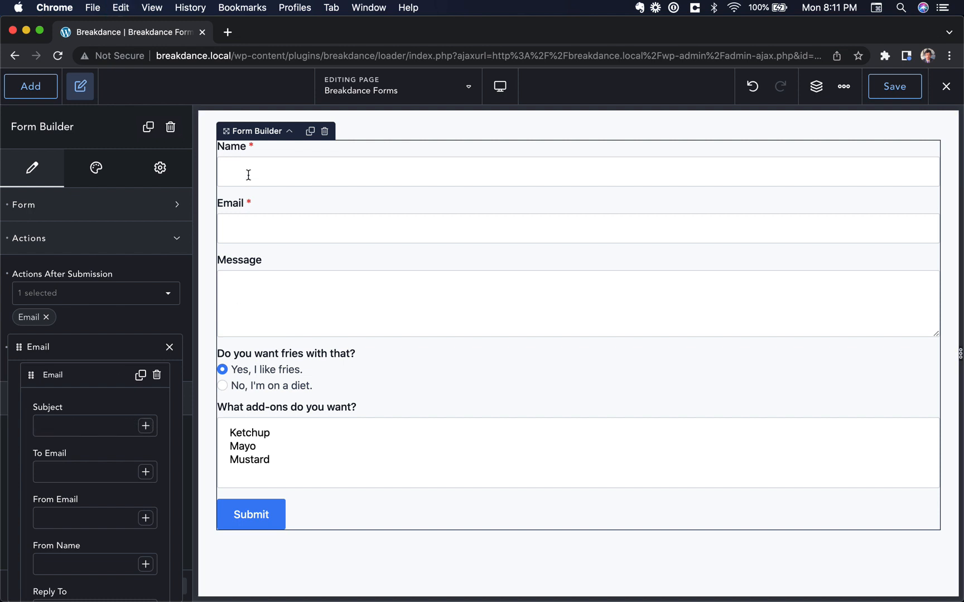
type("New message from:")
left_click(145, 425)
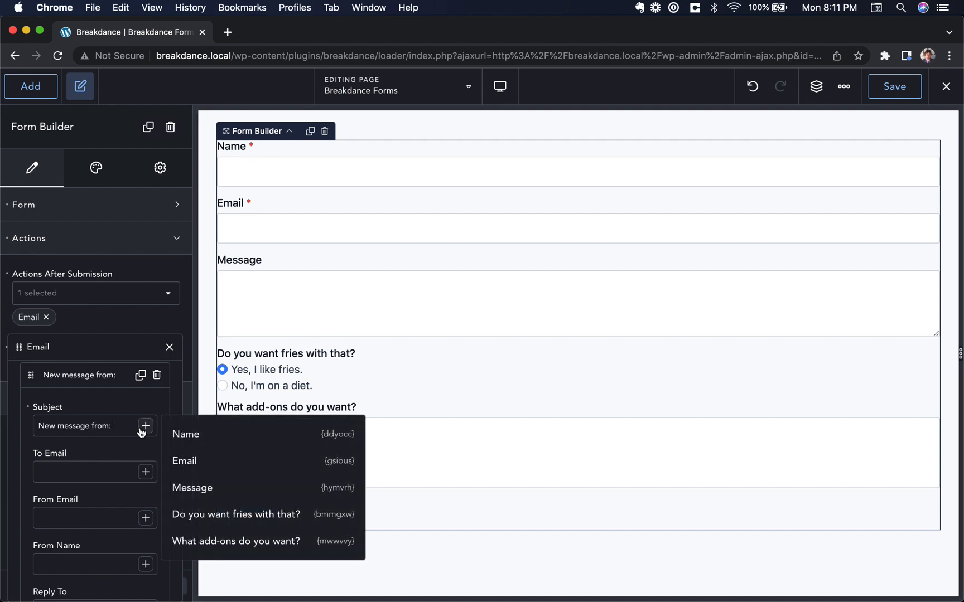
left_click(232, 437)
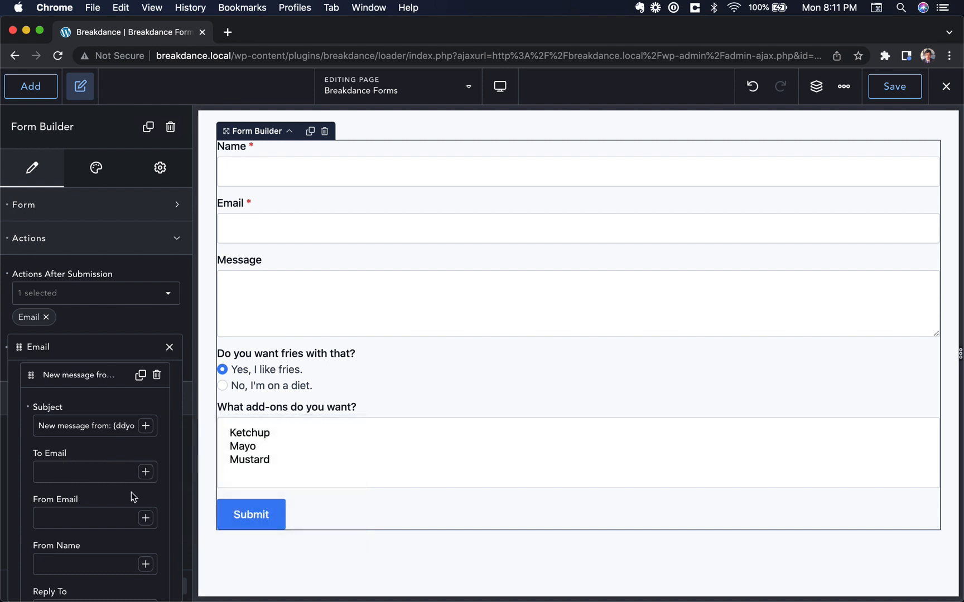
Send it to the admin address, with From Email and From Name taken from the form's fields
left_click(95, 469)
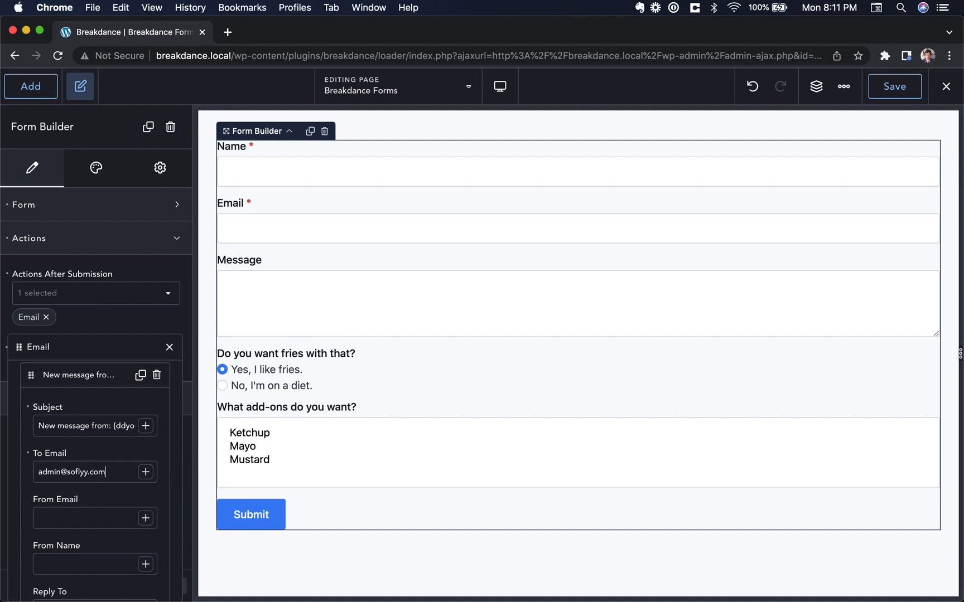
left_click(145, 518)
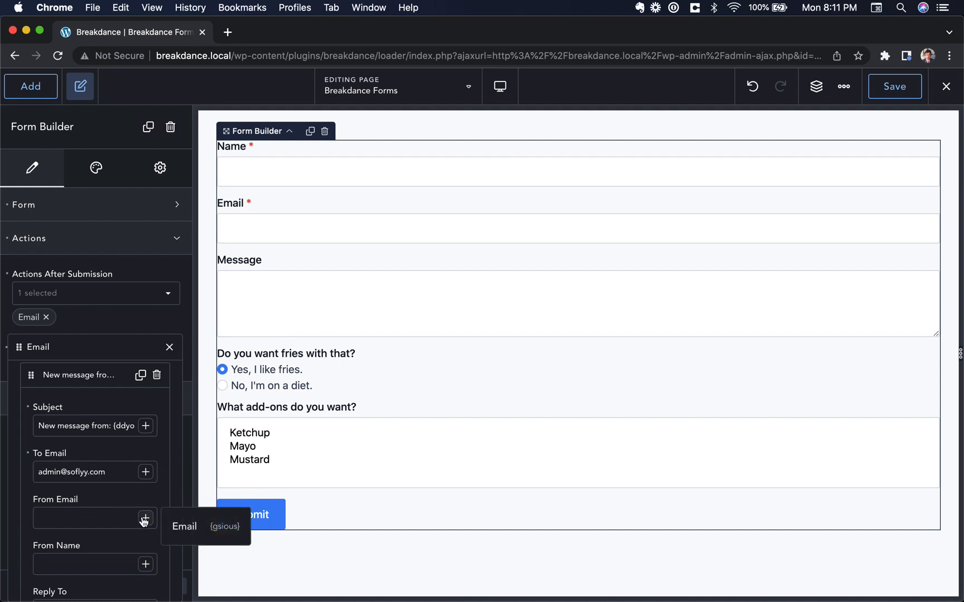
left_click(186, 528)
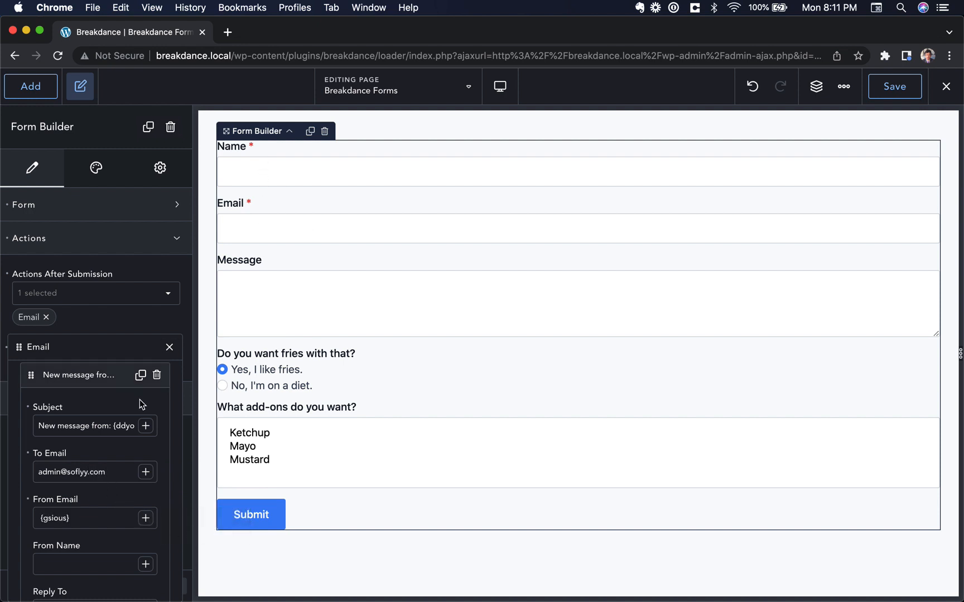
scroll(126, 433, "down", 5)
left_click(145, 424)
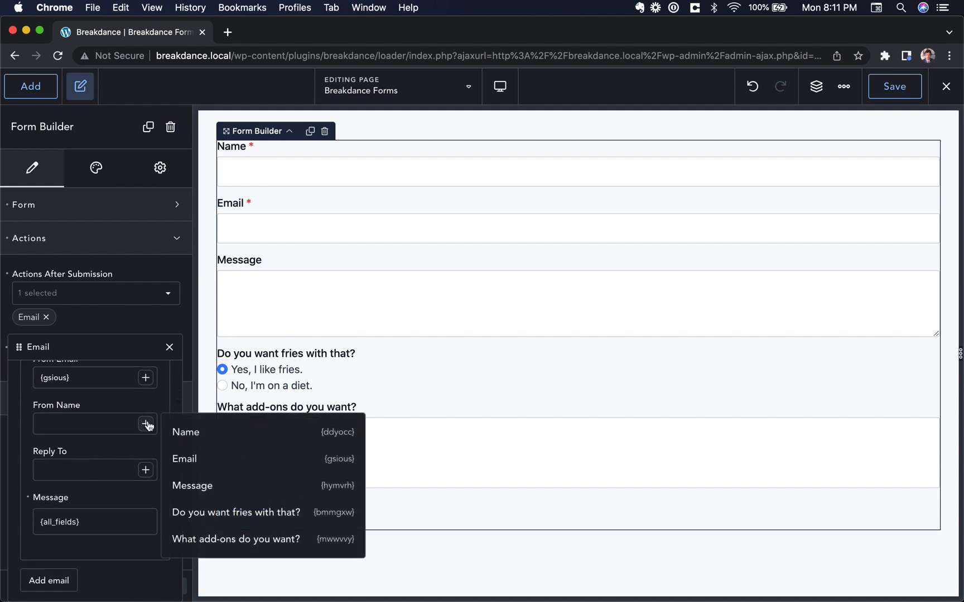
left_click(215, 432)
left_click(146, 470)
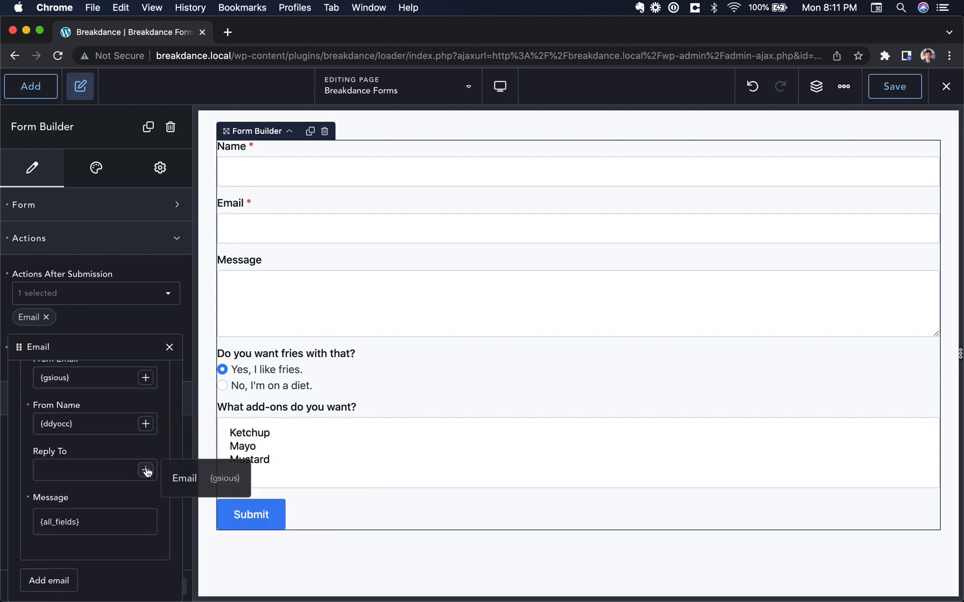
left_click(107, 470)
scroll(83, 509, "down", 1)
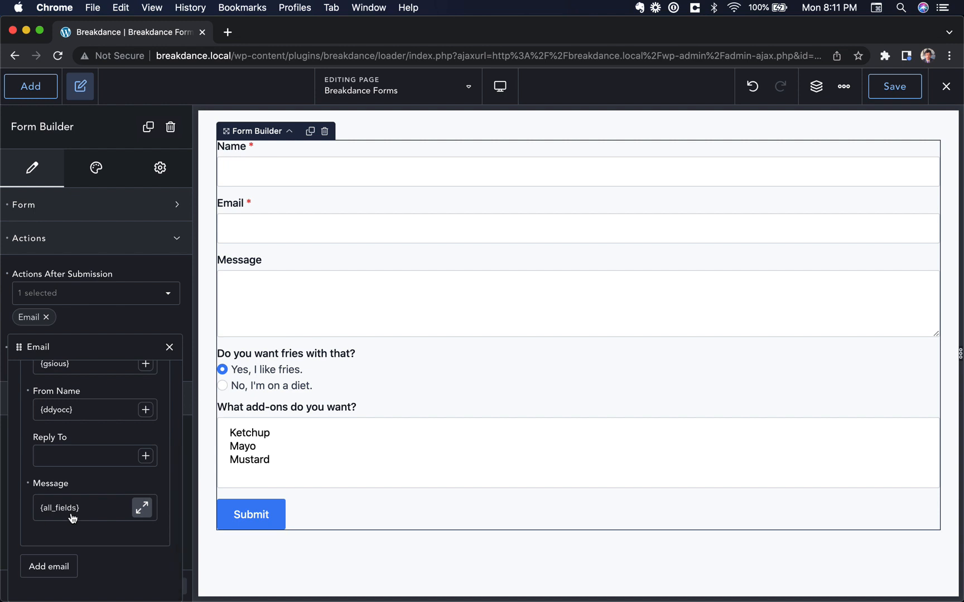
left_click(73, 519)
key("super+a")
type("E")
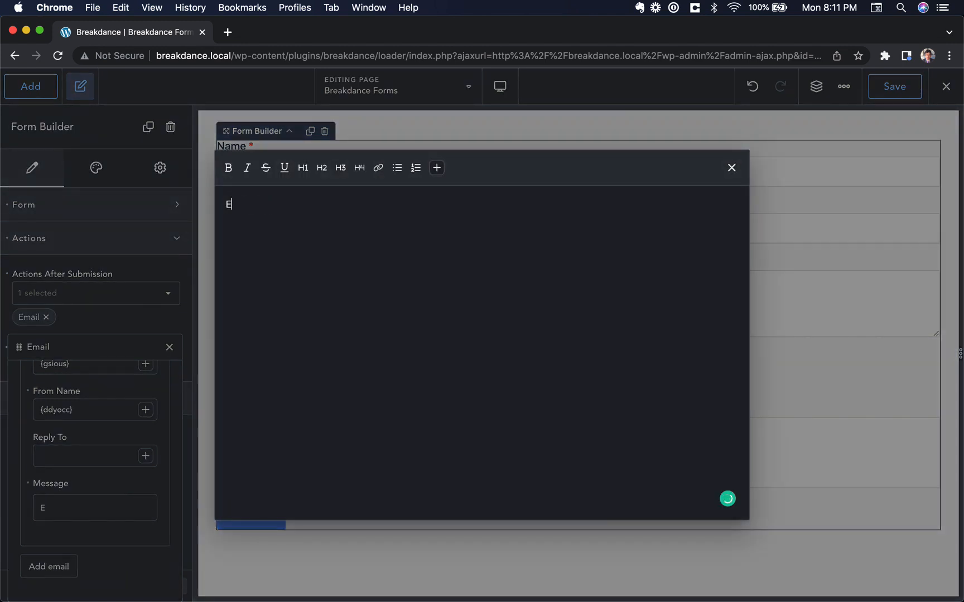
type("xample message")
key("Return")
type("asoidjasoidj")
key("Return")
type("asdoij")
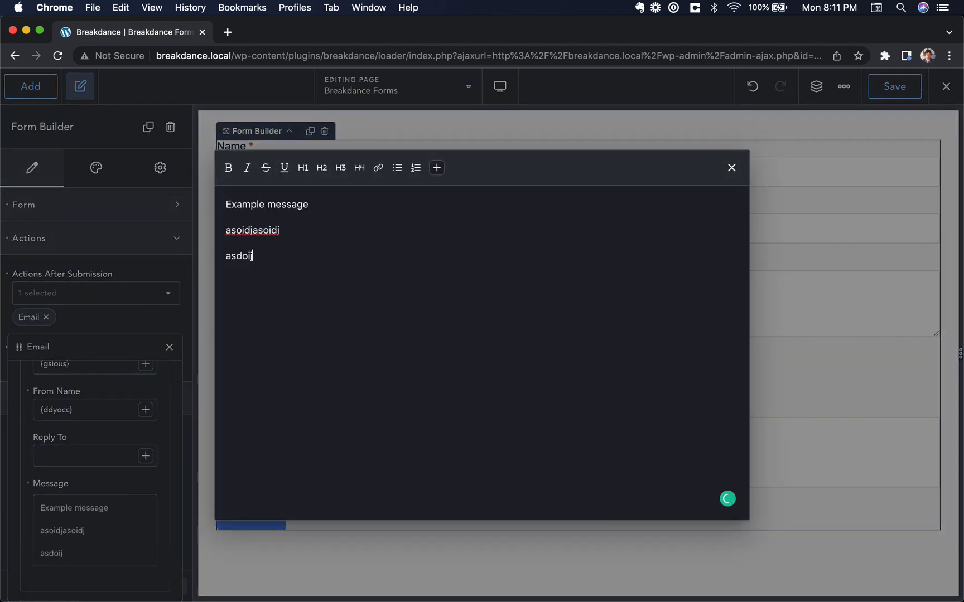
type("asd")
key("Return")
key("Return")
left_click(436, 167)
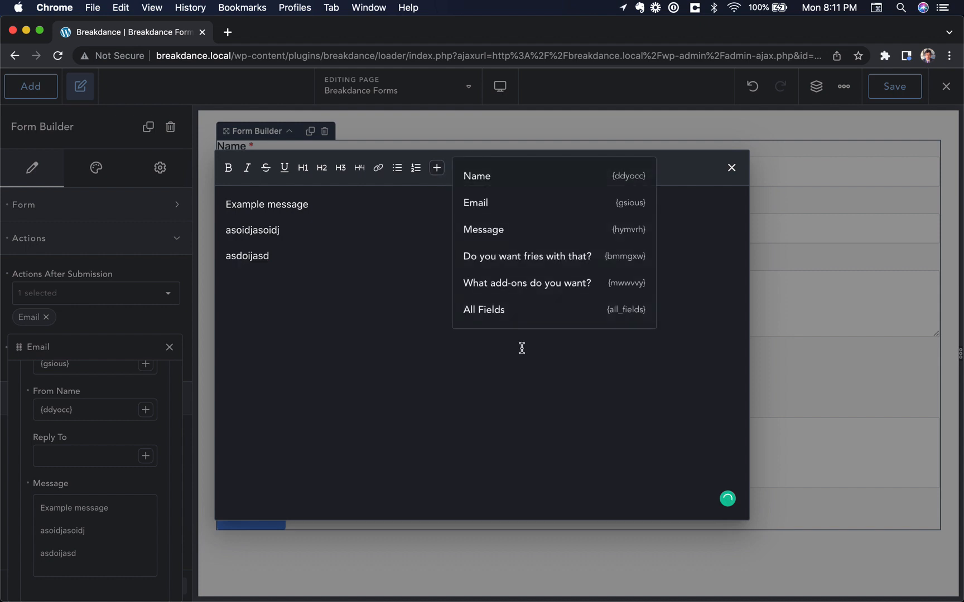
left_click(510, 310)
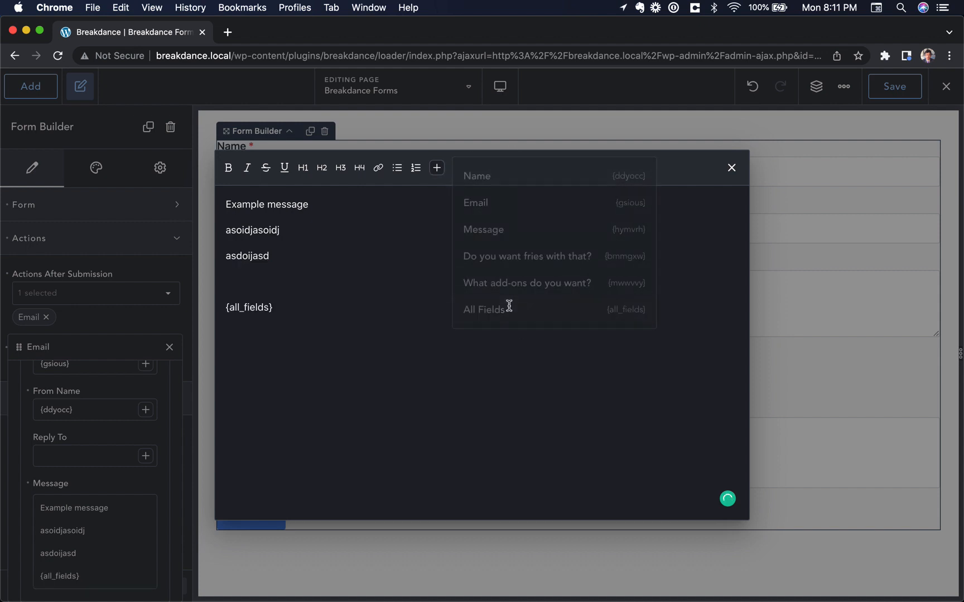
left_click(437, 167)
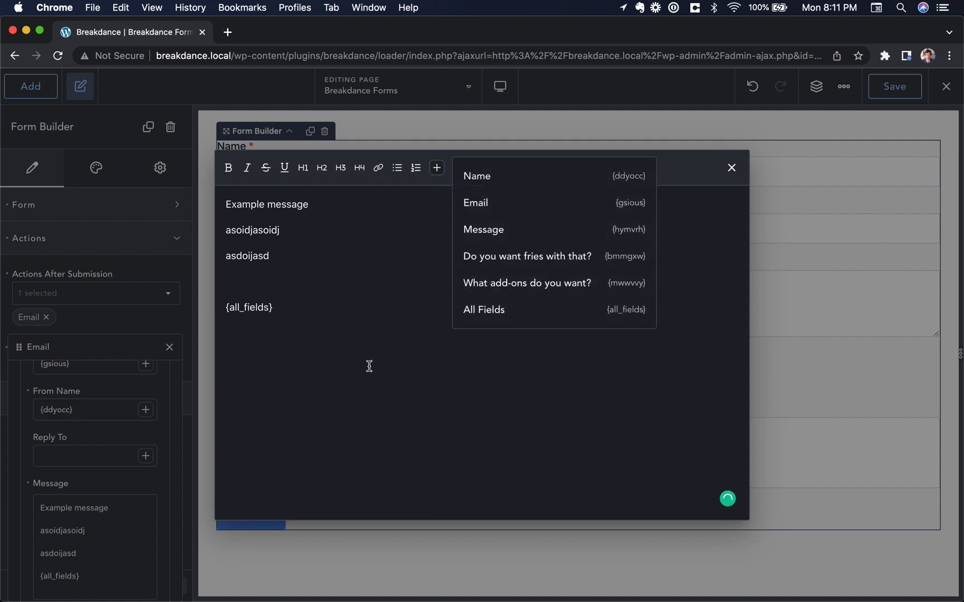
left_click(367, 275)
type("Name:")
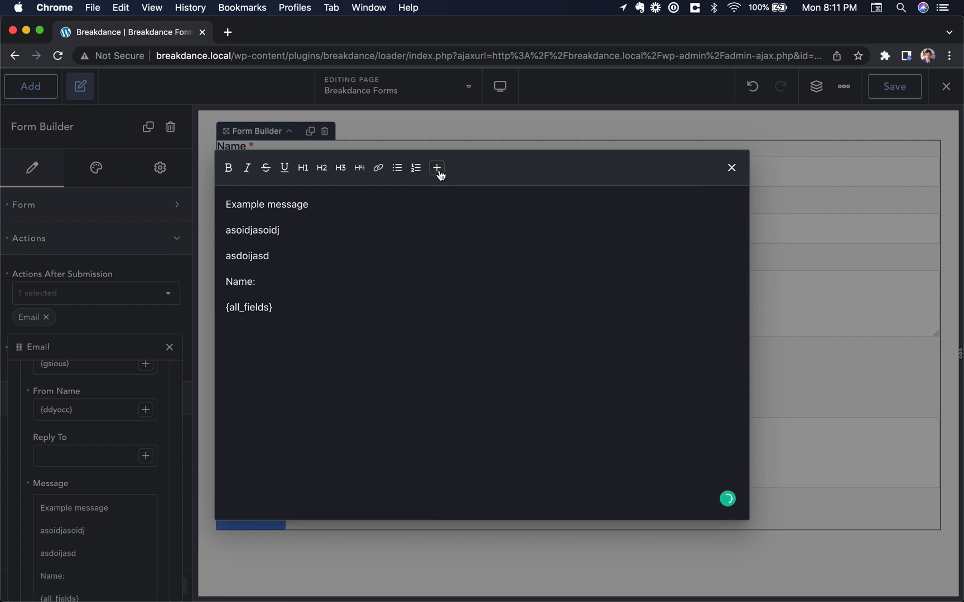
left_click(438, 170)
left_click(504, 180)
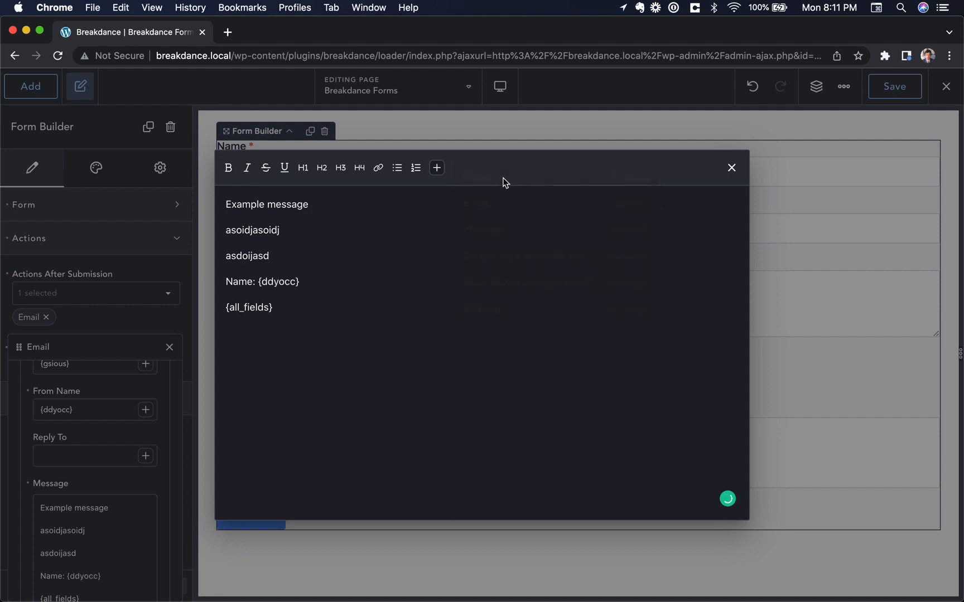
triple_click(269, 279)
left_click(301, 318)
left_click_drag(229, 307, 224, 171)
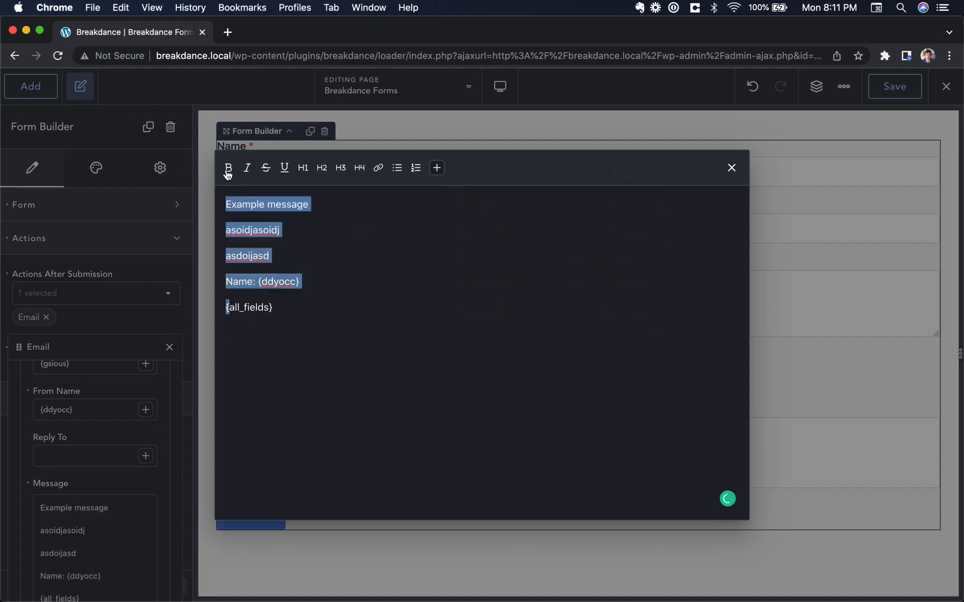
key("BackSpace")
type("{")
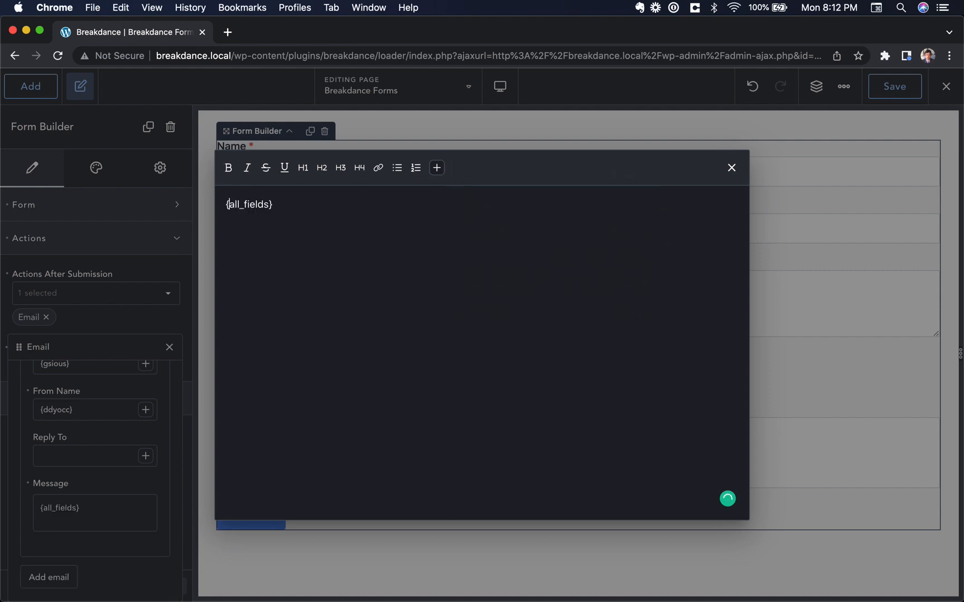
left_click(280, 280)
left_click(121, 445)
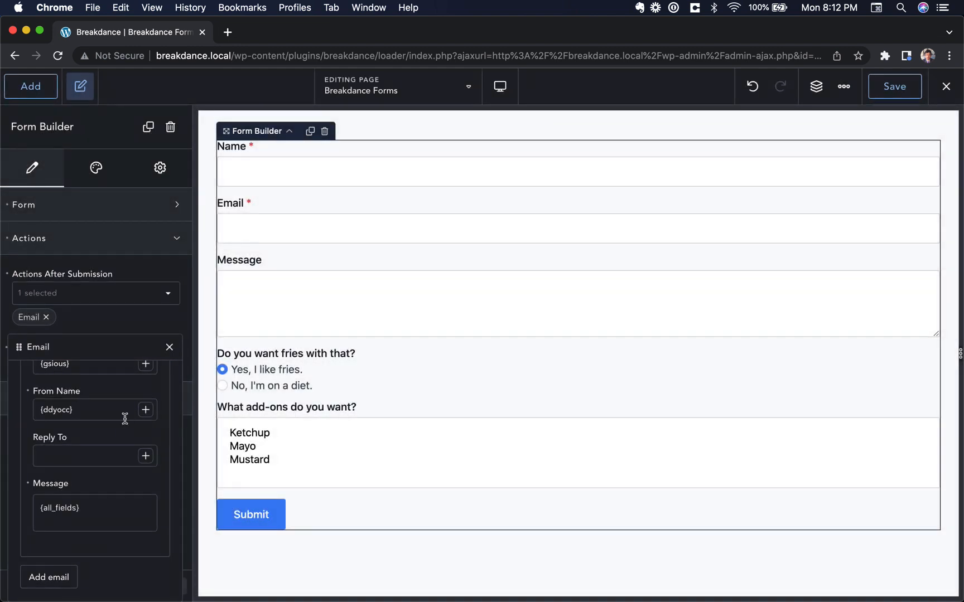
Add a second email to the submitter saying 'We received your submission. We'll get back to you soon!', signed off with a name
scroll(134, 408, "up", 4)
left_click(93, 405)
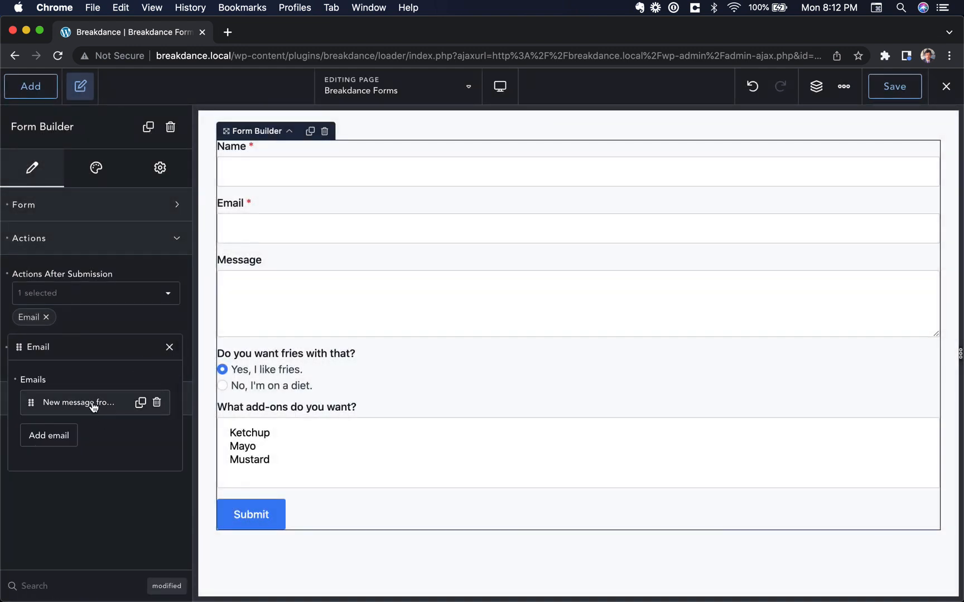
left_click(45, 443)
scroll(133, 419, "down", 3)
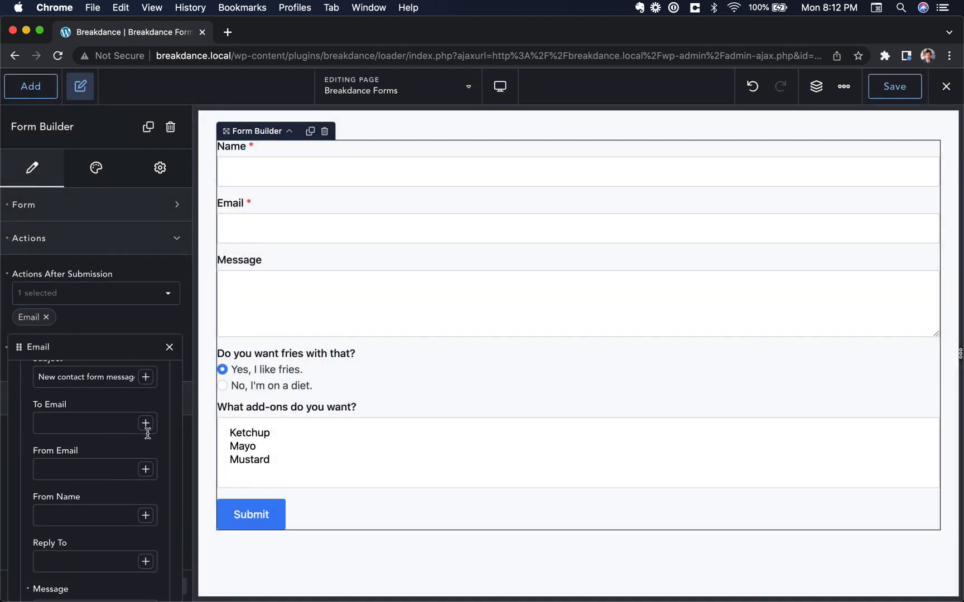
left_click(146, 424)
left_click(190, 431)
scroll(123, 485, "down", 4)
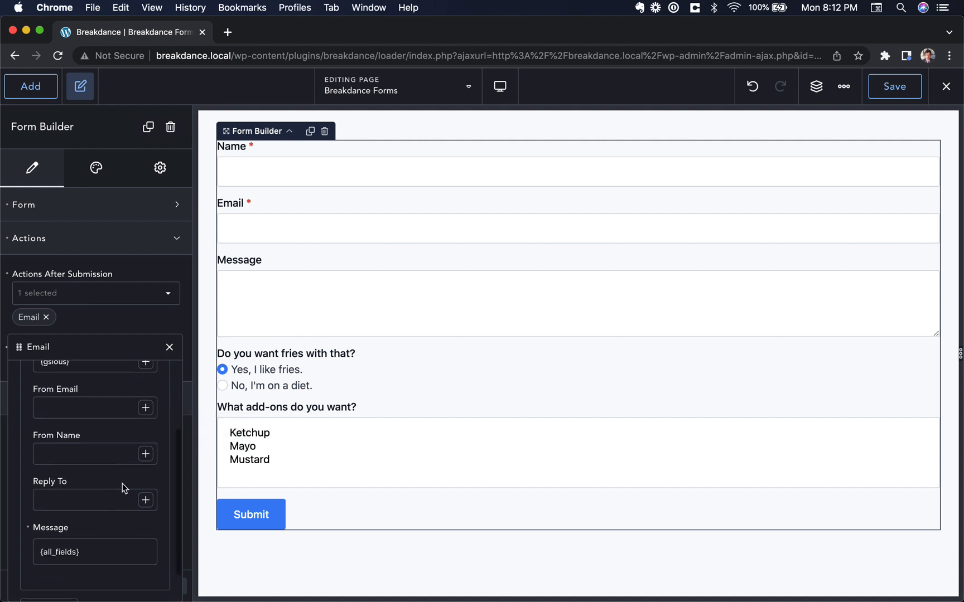
left_click(96, 514)
key("super+a")
type("We rec")
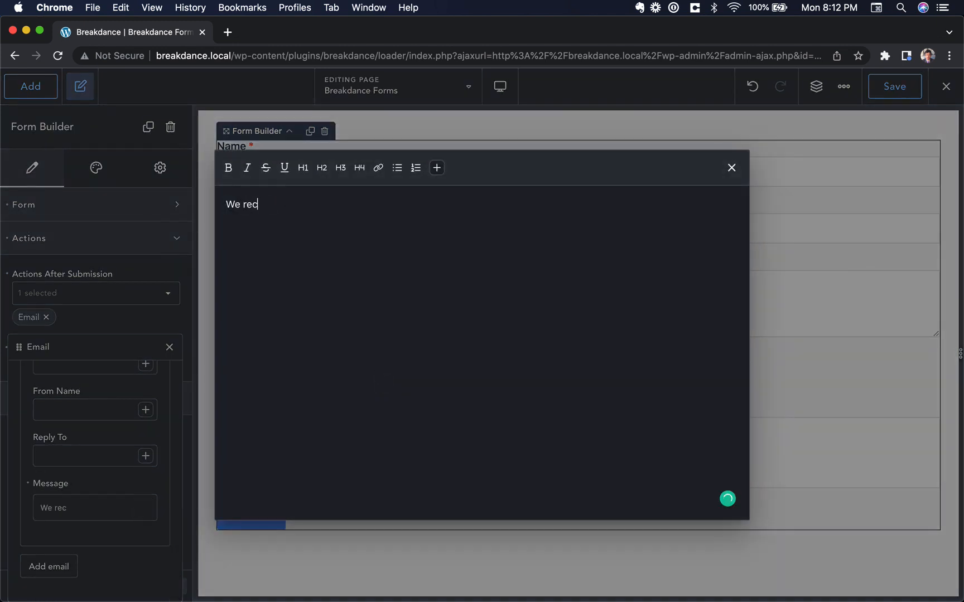
type("eived your submission. We'l")
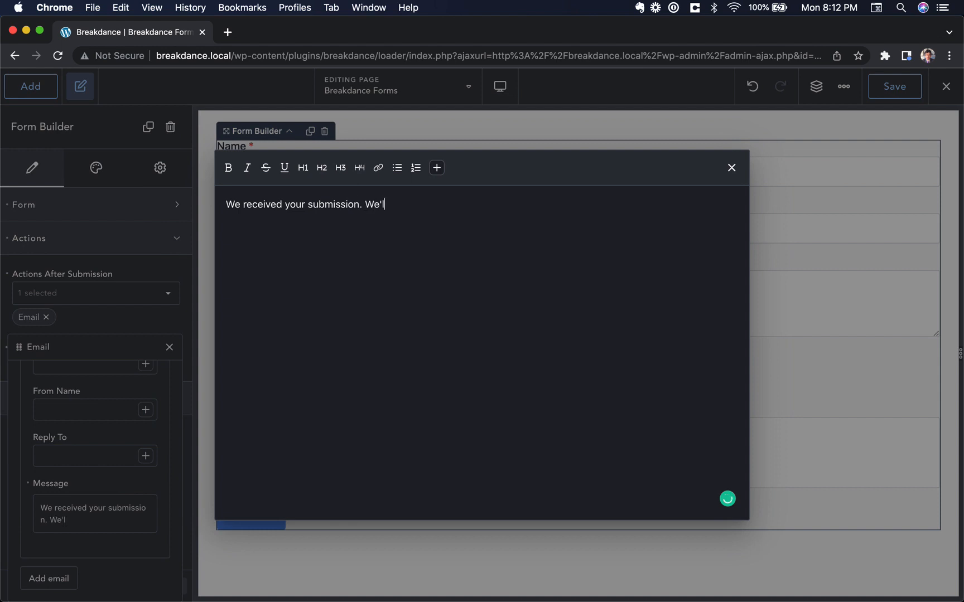
type("l get back to you soon")
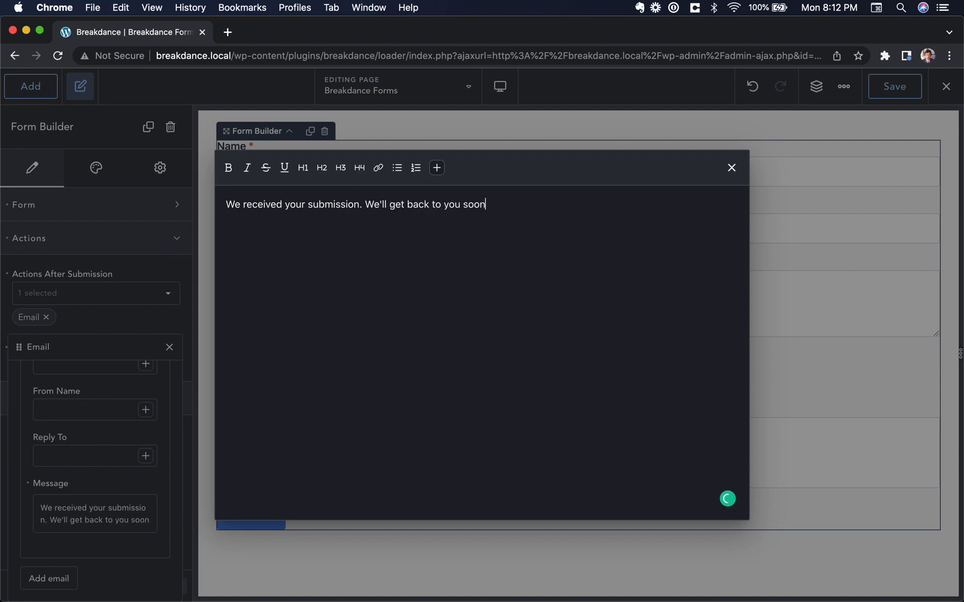
type("!")
key("Return")
key("Return")
type("-S")
key("BackSpace")
type("Louis")
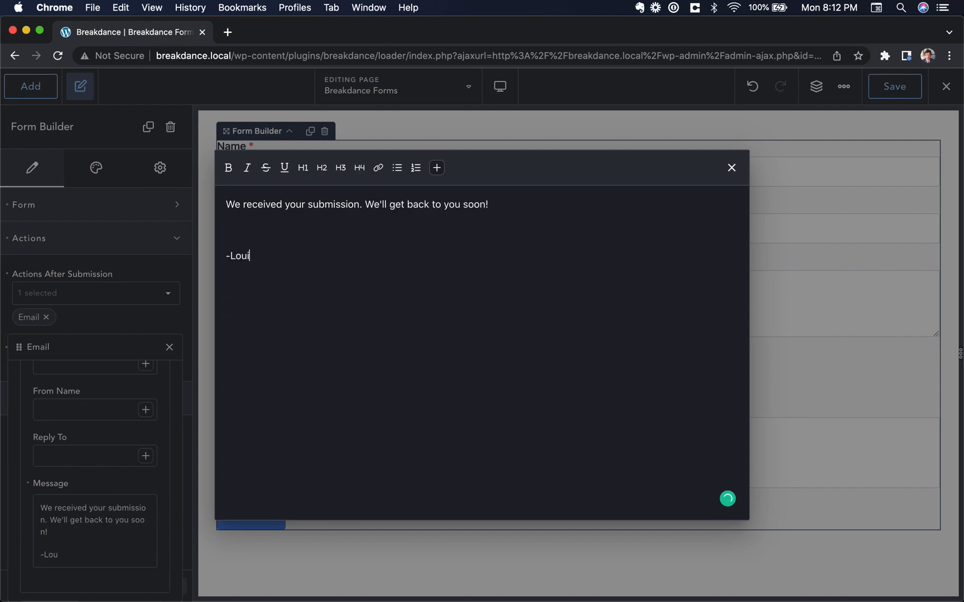
left_click(208, 378)
Delete both notification emails and remove the Email action from Actions After Submission
left_click(173, 348)
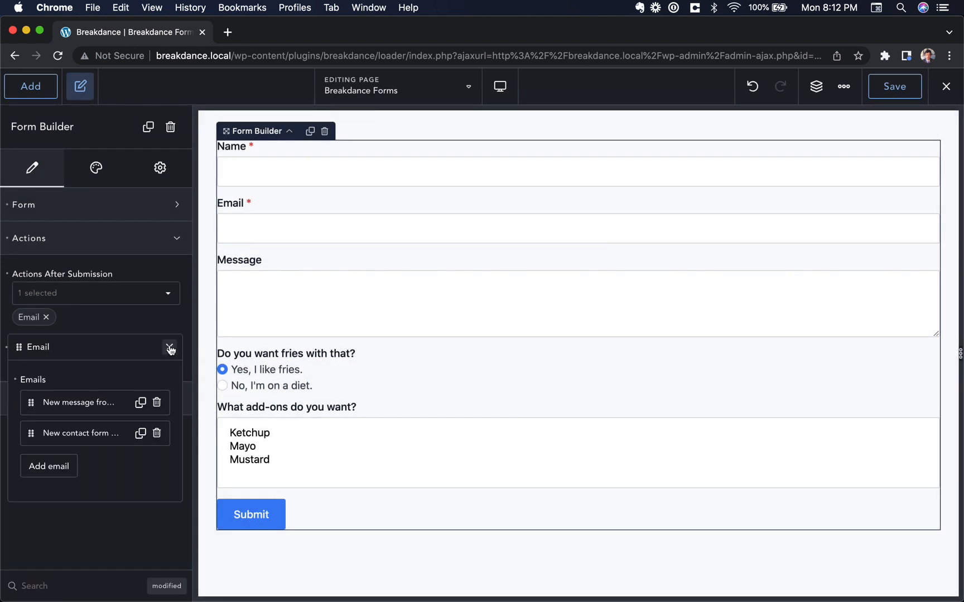
left_click(157, 433)
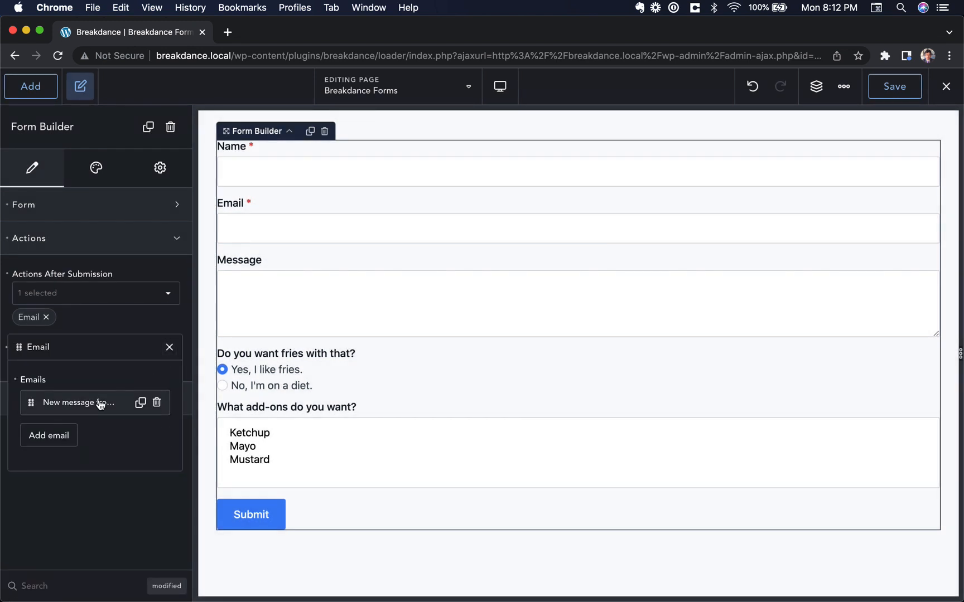
left_click(157, 404)
left_click(170, 347)
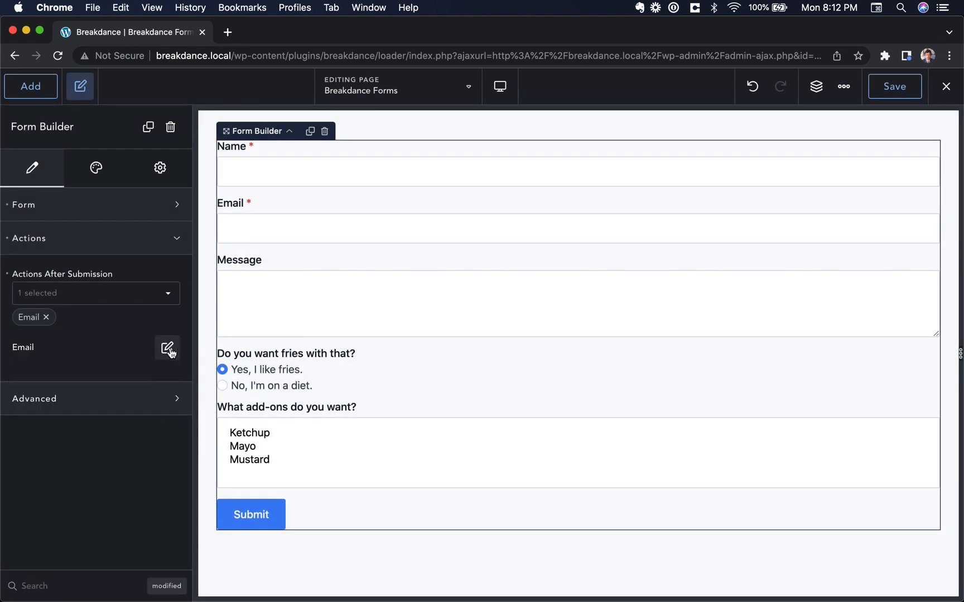
left_click(46, 317)
left_click(80, 292)
Tick Store Submission and change its Submission Title from {email} to the Name field tag
scroll(99, 347, "down", 3)
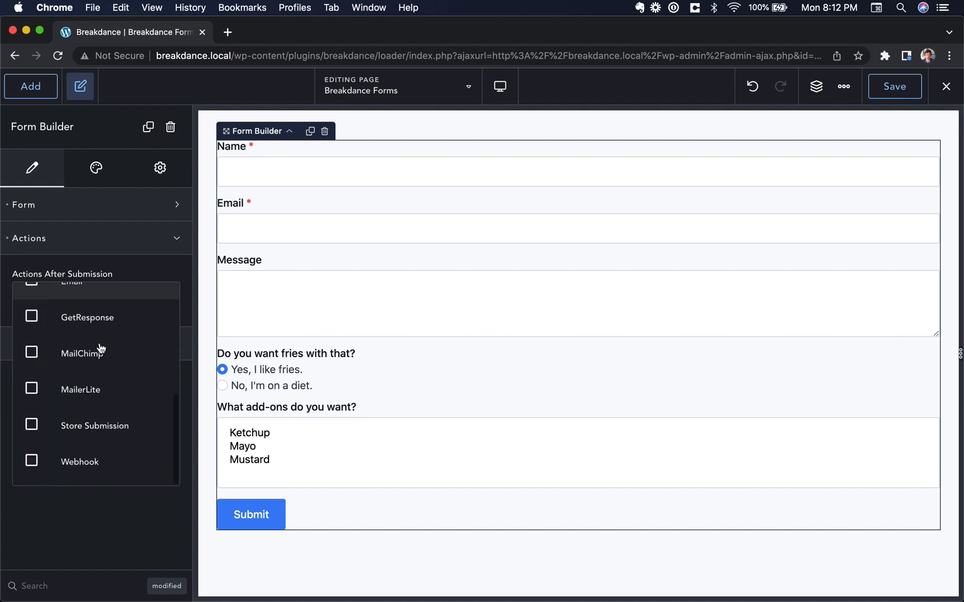
left_click(83, 425)
left_click(186, 286)
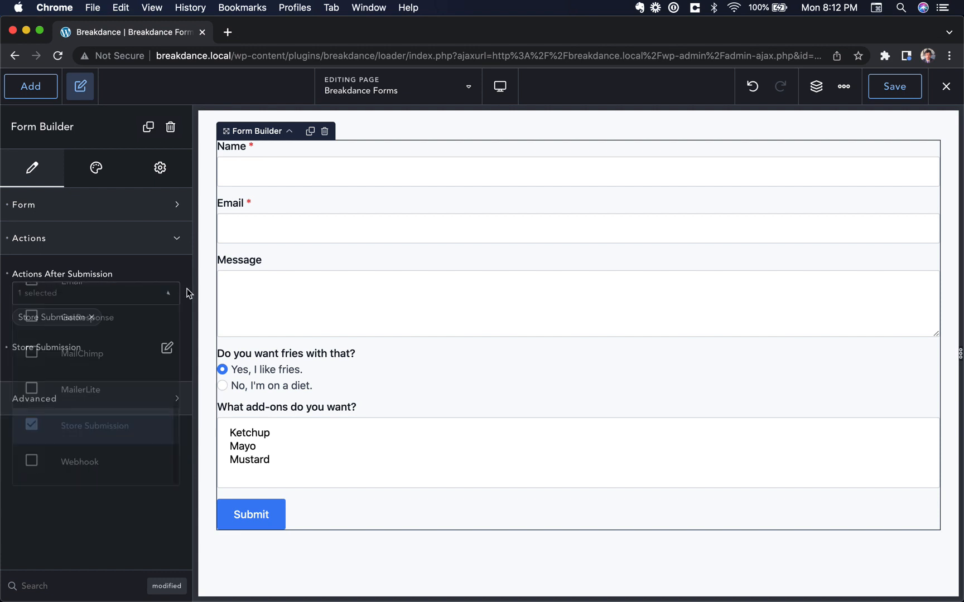
left_click(170, 348)
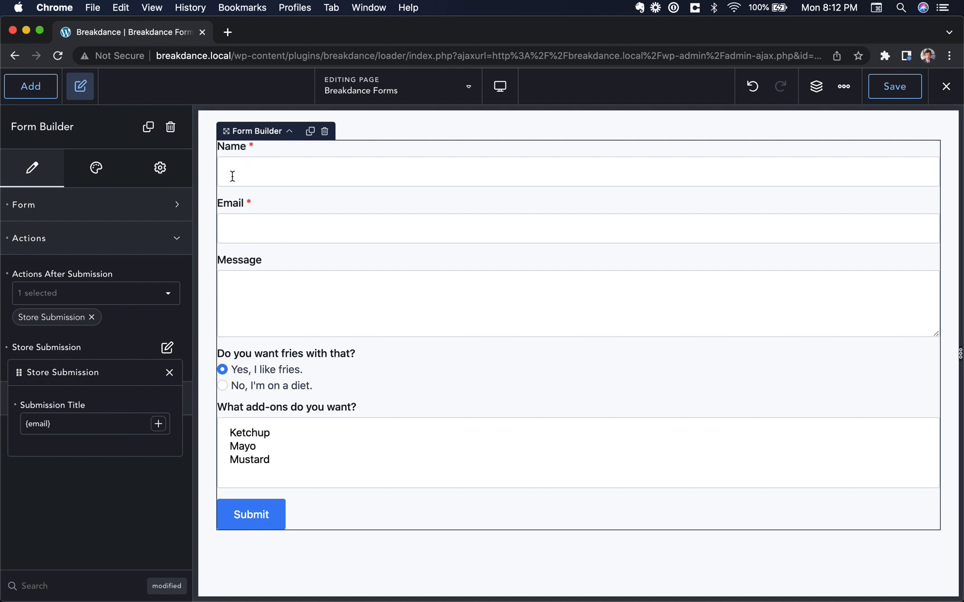
left_click(63, 424)
left_click(156, 425)
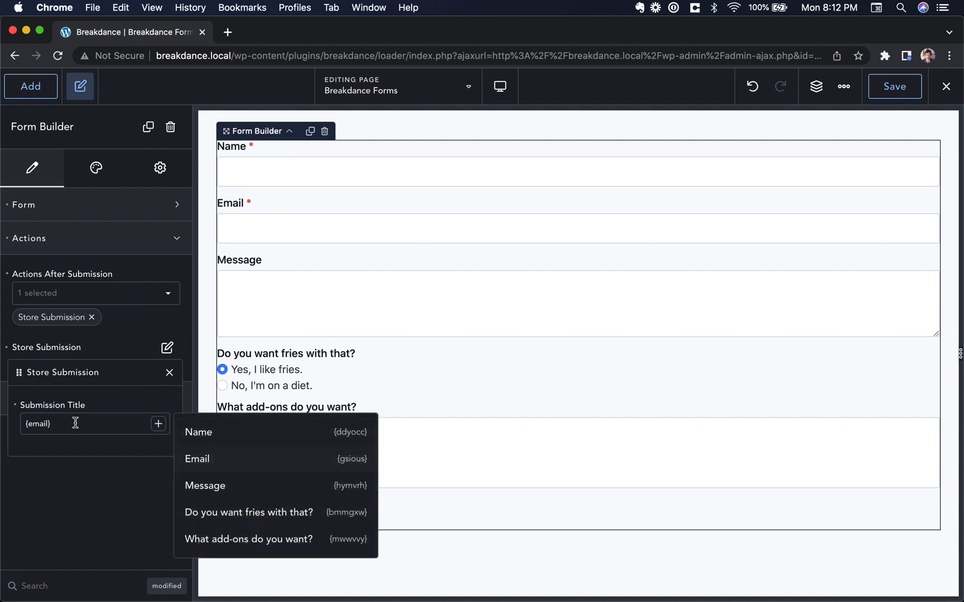
left_click(16, 407)
left_click(160, 425)
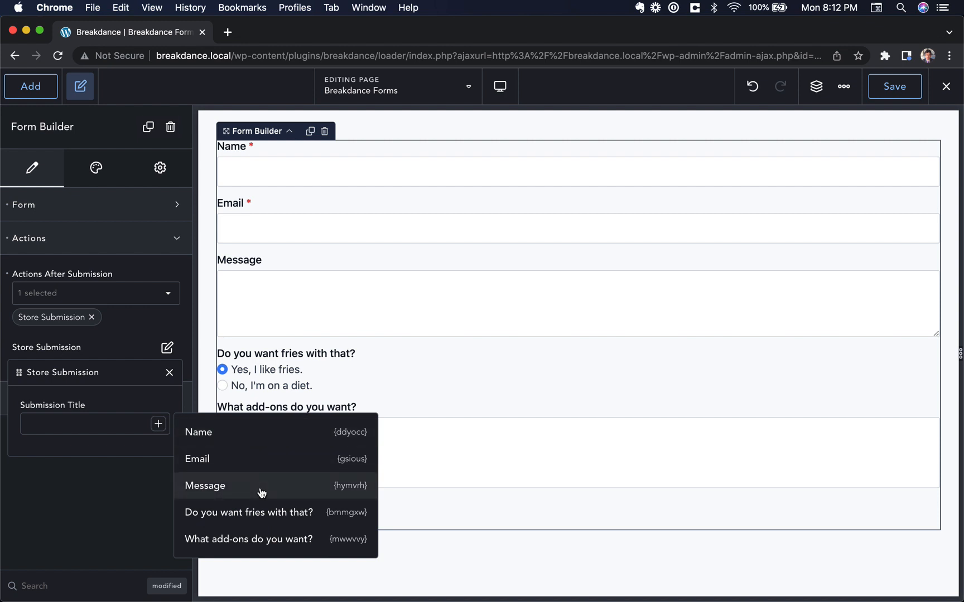
left_click(263, 436)
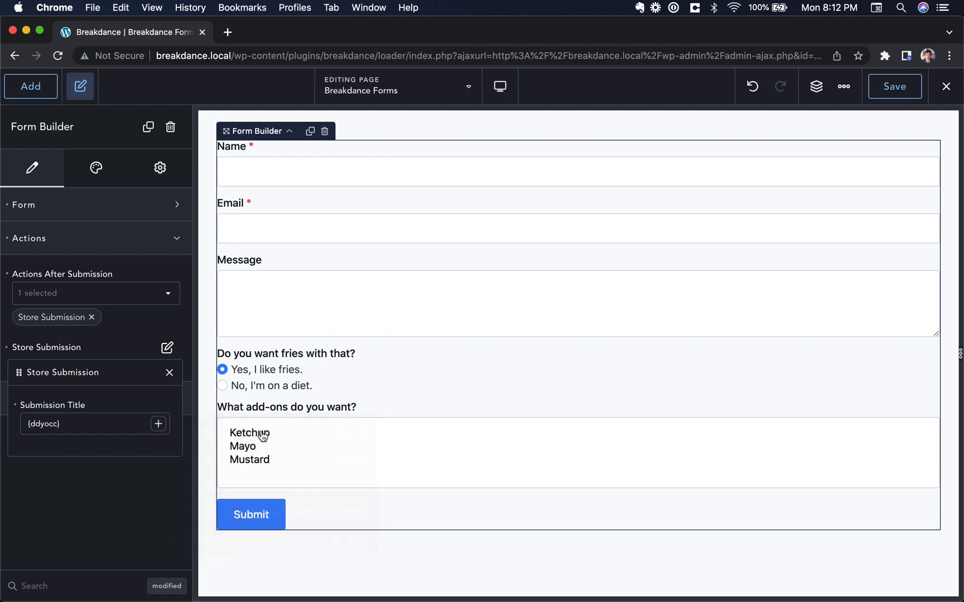
left_click(168, 373)
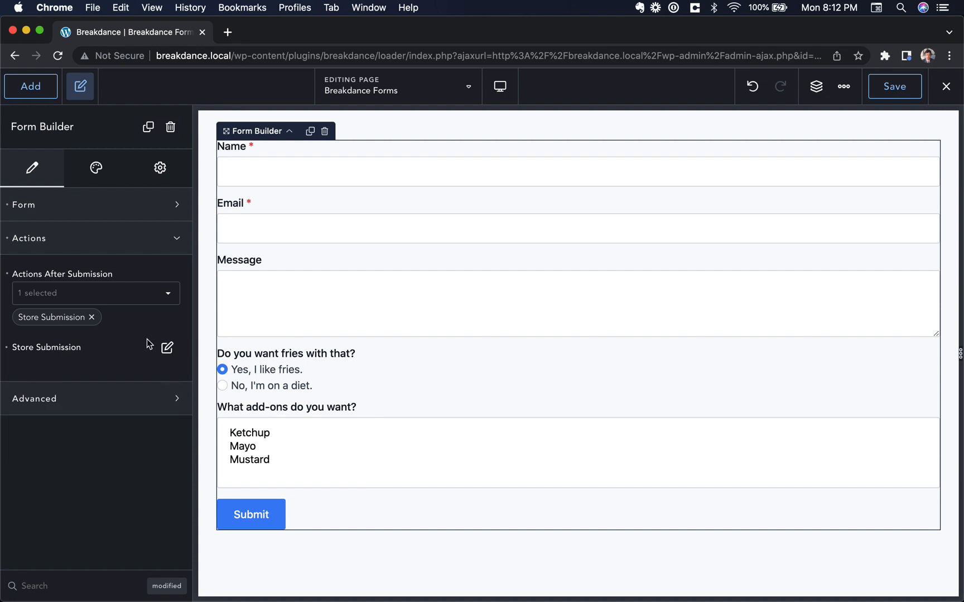
Enable reCAPTCHA in the form's Advanced settings using custom API keys
left_click(124, 250)
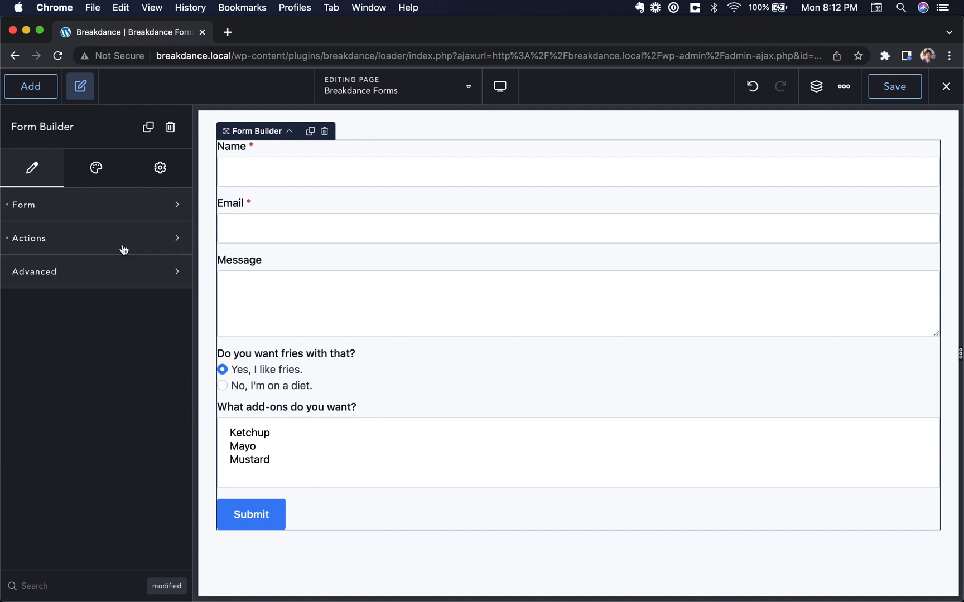
left_click(124, 249)
left_click(124, 249)
left_click(114, 279)
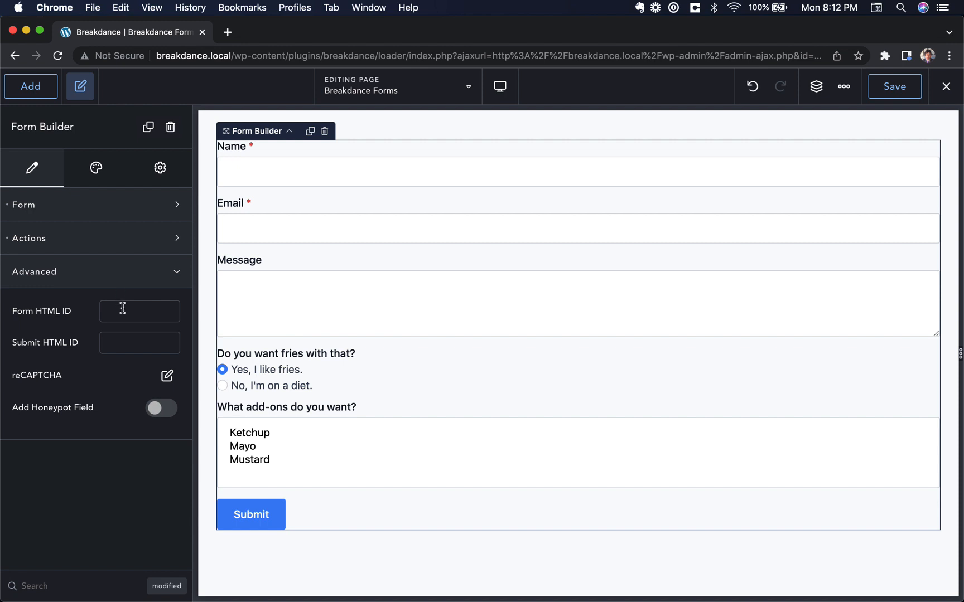
left_click(115, 343)
left_click(168, 379)
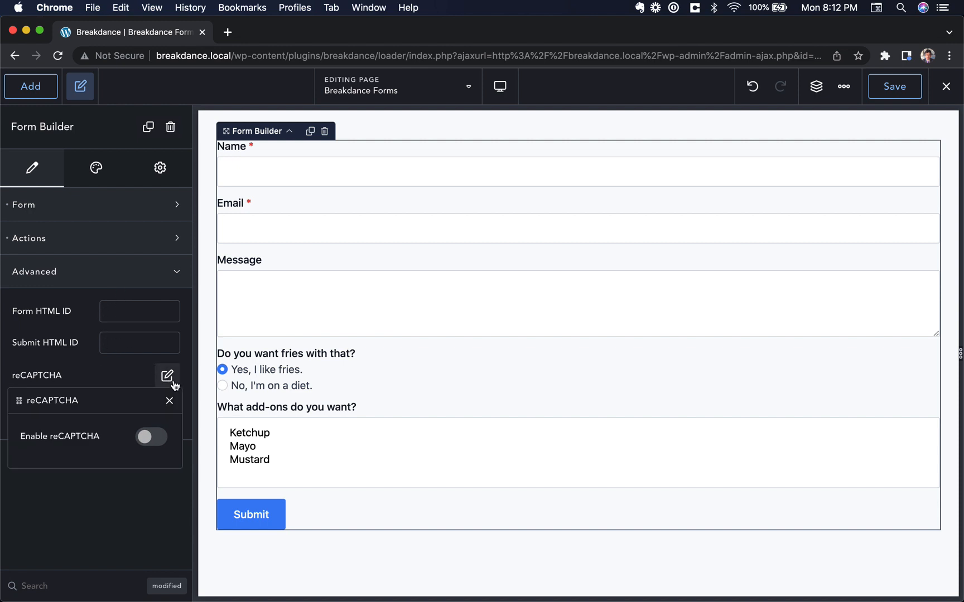
left_click(157, 441)
left_click(127, 482)
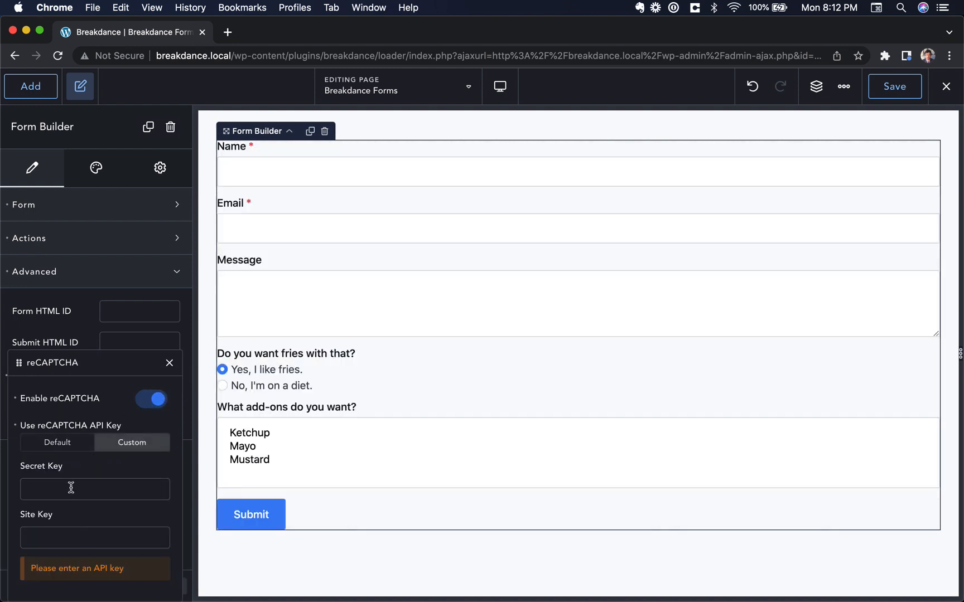
left_click(169, 363)
Switch Add Honeypot Field on, reset it back to off, and collapse Advanced
left_click(163, 411)
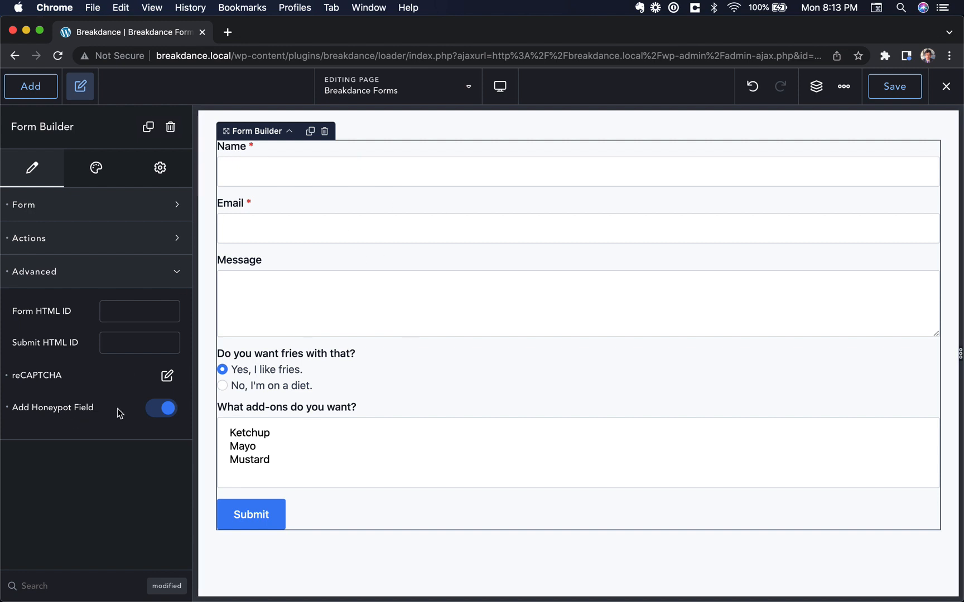
left_click(6, 410)
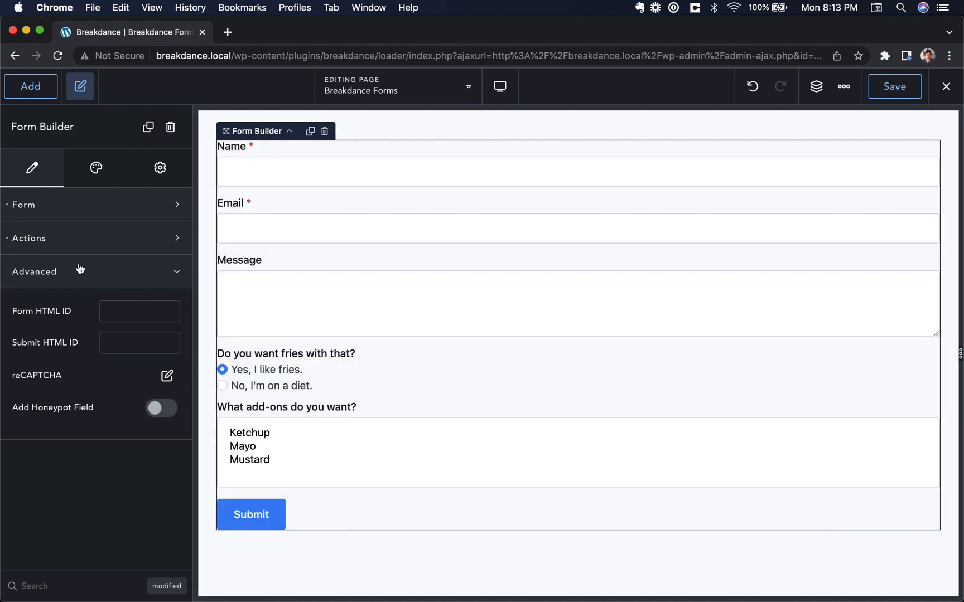
left_click(80, 270)
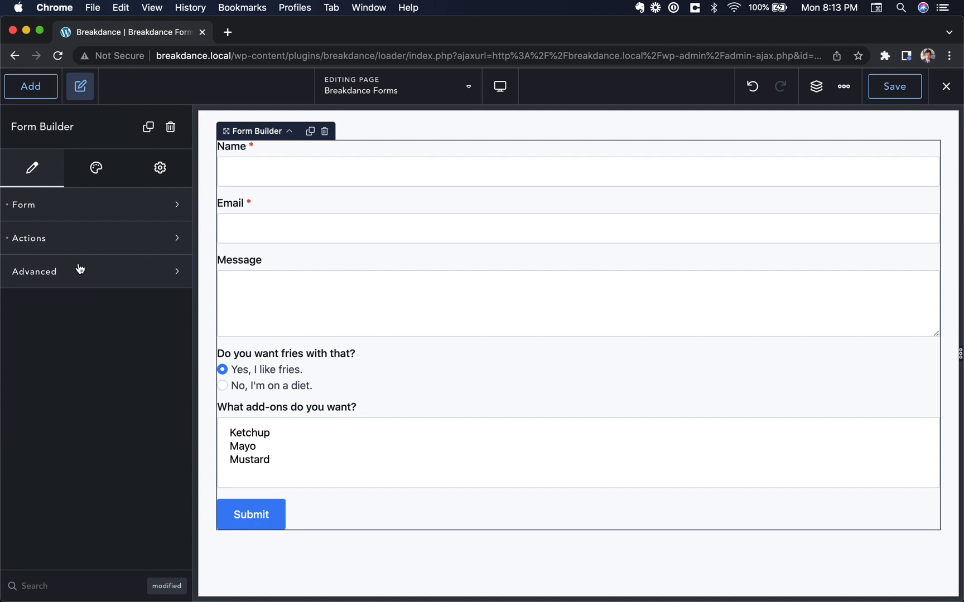
Add a Webhook action and give it one data entry and one header entry
left_click(121, 244)
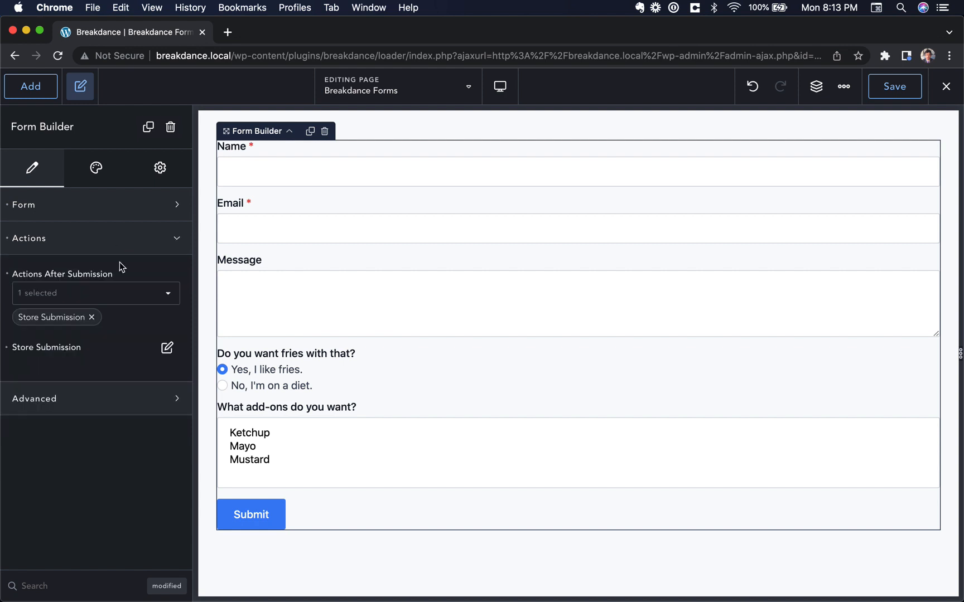
left_click(117, 297)
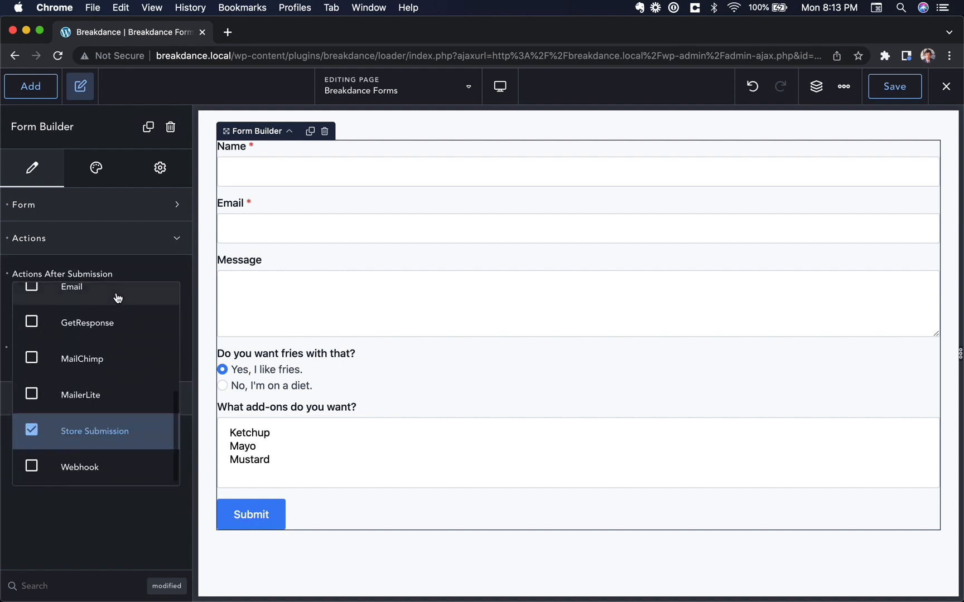
left_click(99, 472)
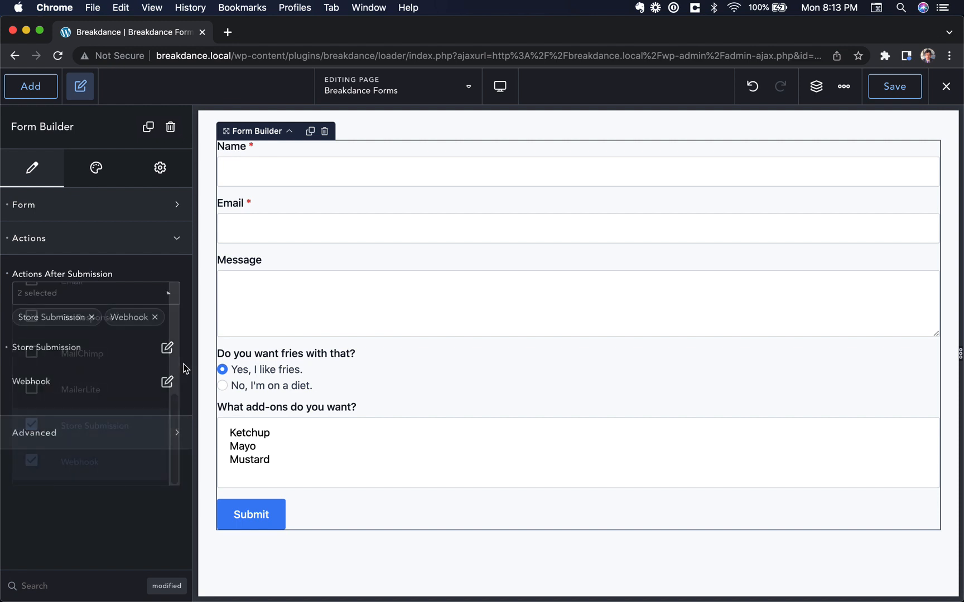
left_click(167, 381)
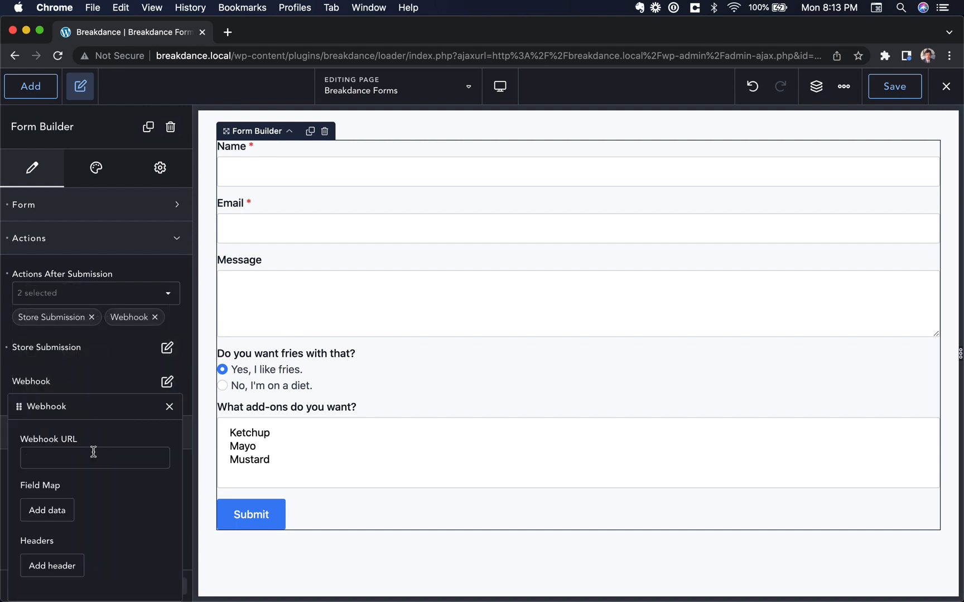
left_click(53, 510)
scroll(89, 507, "down", 3)
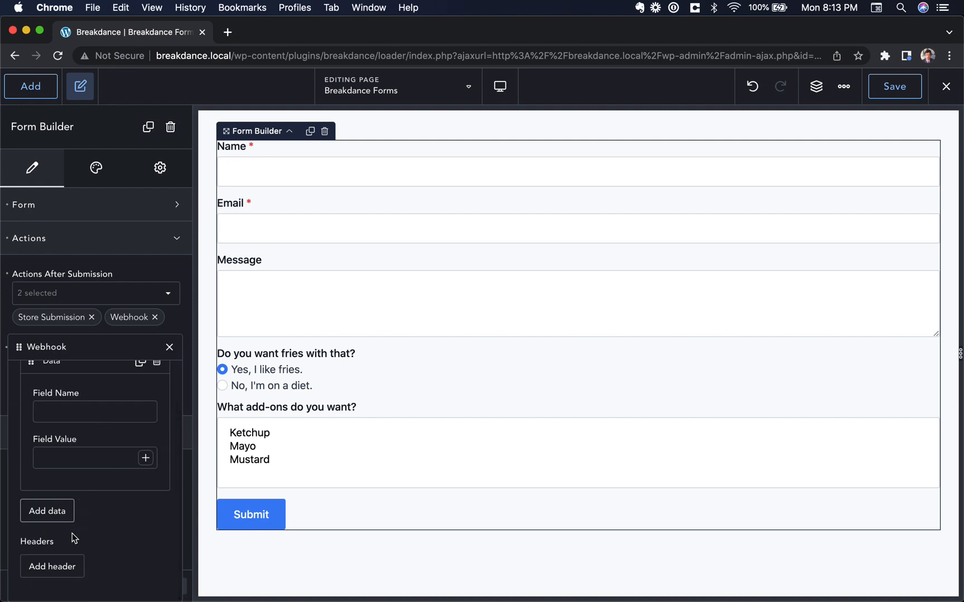
left_click(67, 566)
scroll(70, 564, "down", 3)
scroll(83, 518, "up", 2)
scroll(75, 409, "up", 2)
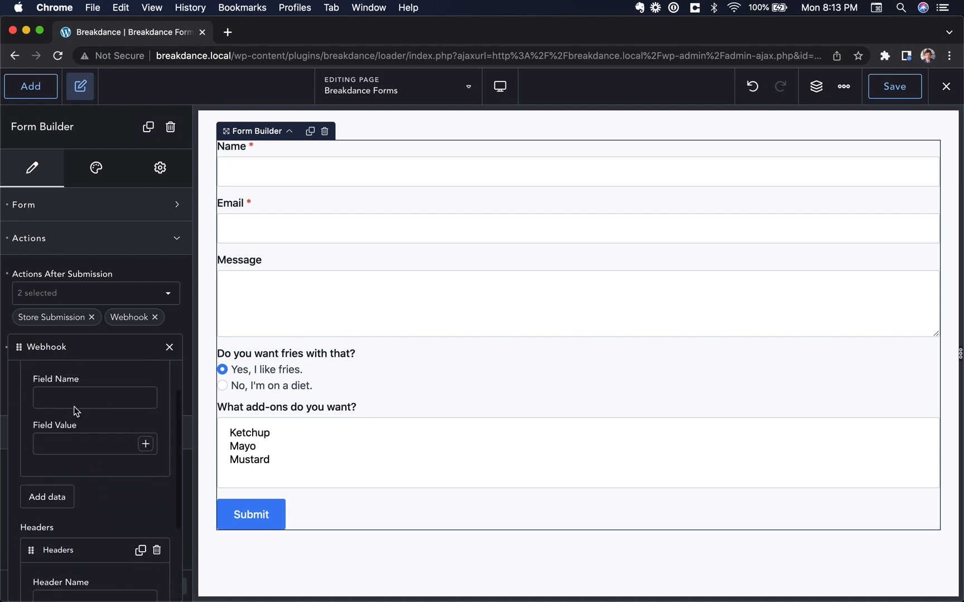
Map the webhook field myName to the value {Name} - {Email} from the form fields
left_click(64, 420)
type("myName")
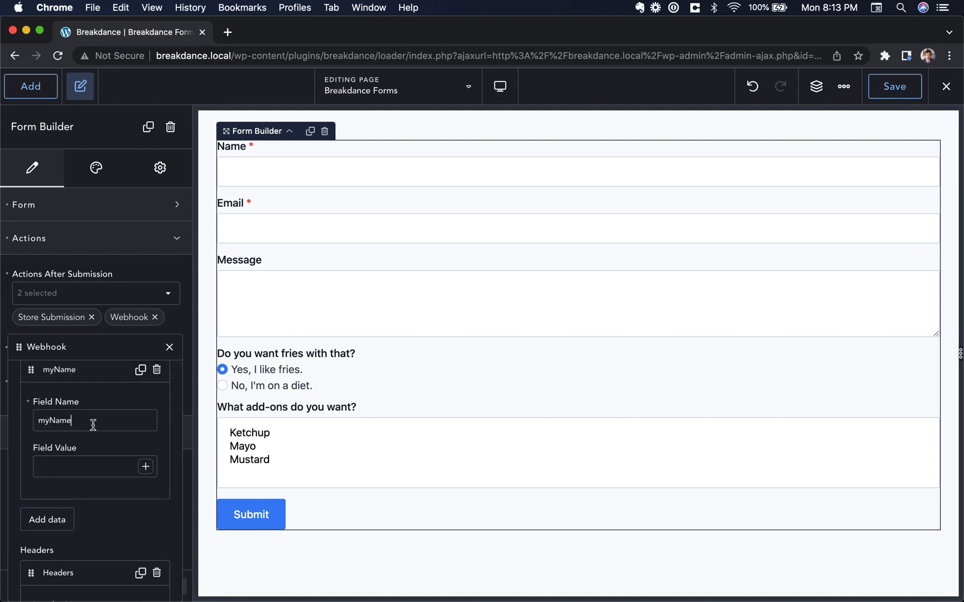
left_click(146, 466)
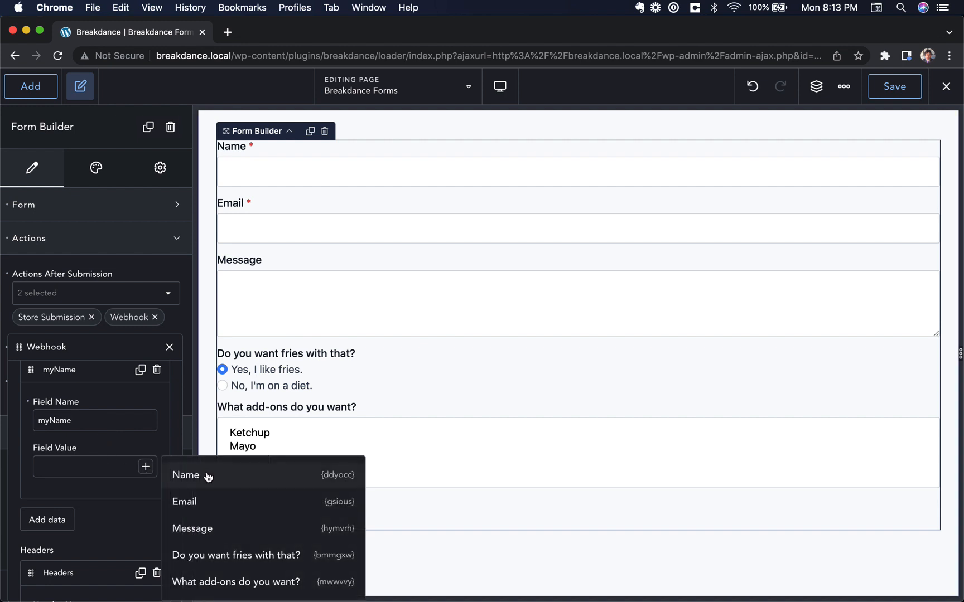
left_click(234, 484)
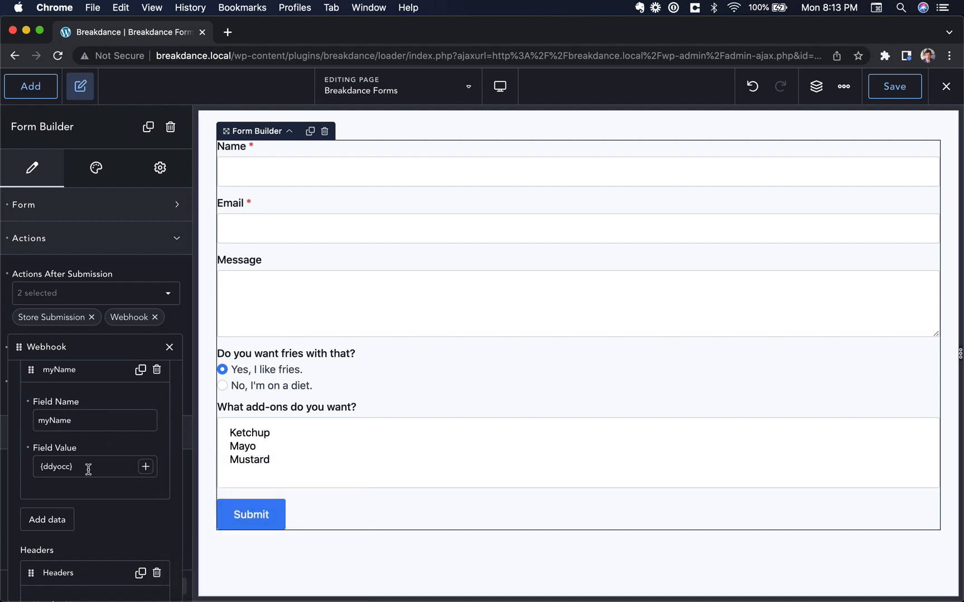
type("-")
left_click(146, 466)
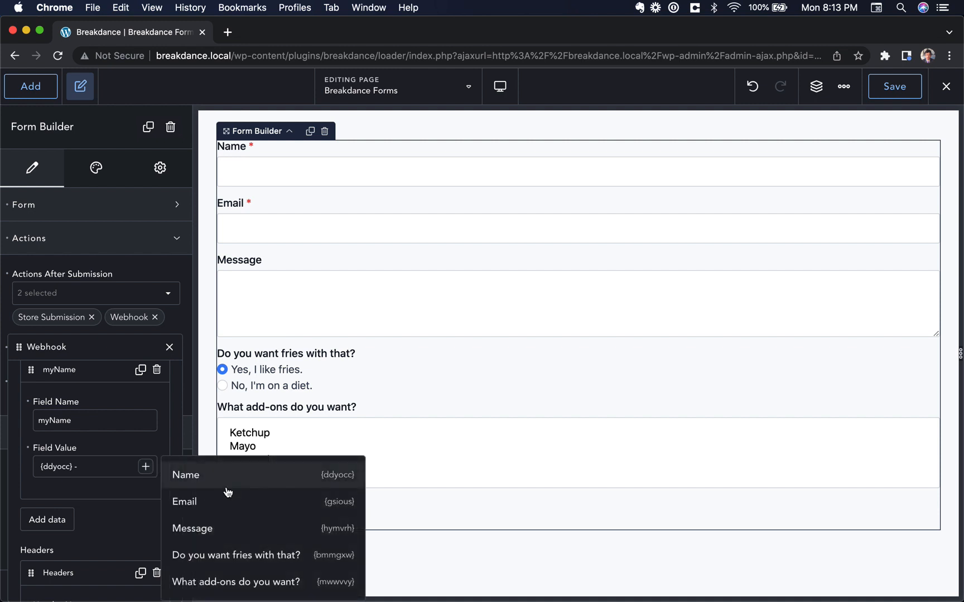
left_click(228, 501)
triple_click(110, 468)
scroll(176, 376, "up", 3)
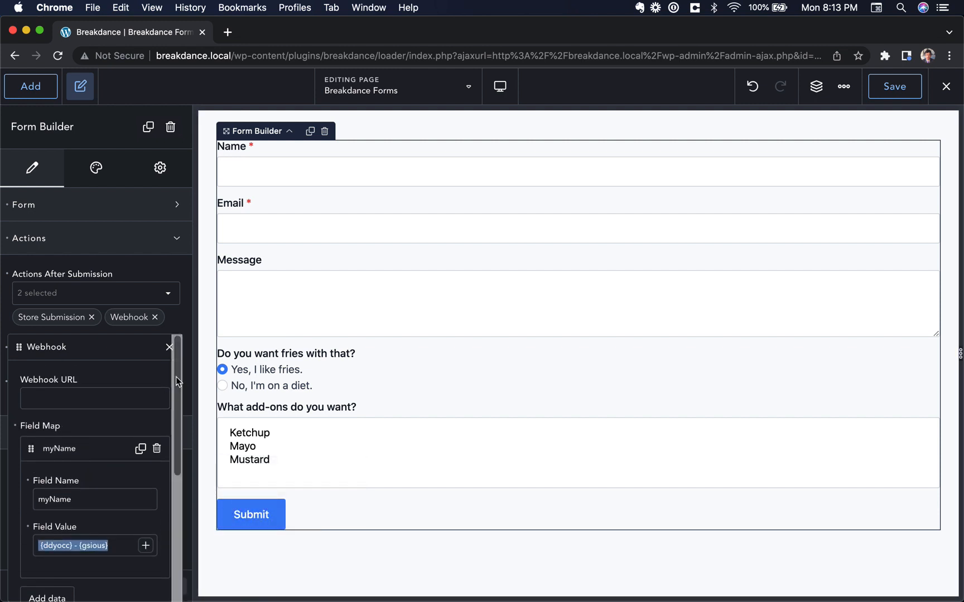
left_click(169, 346)
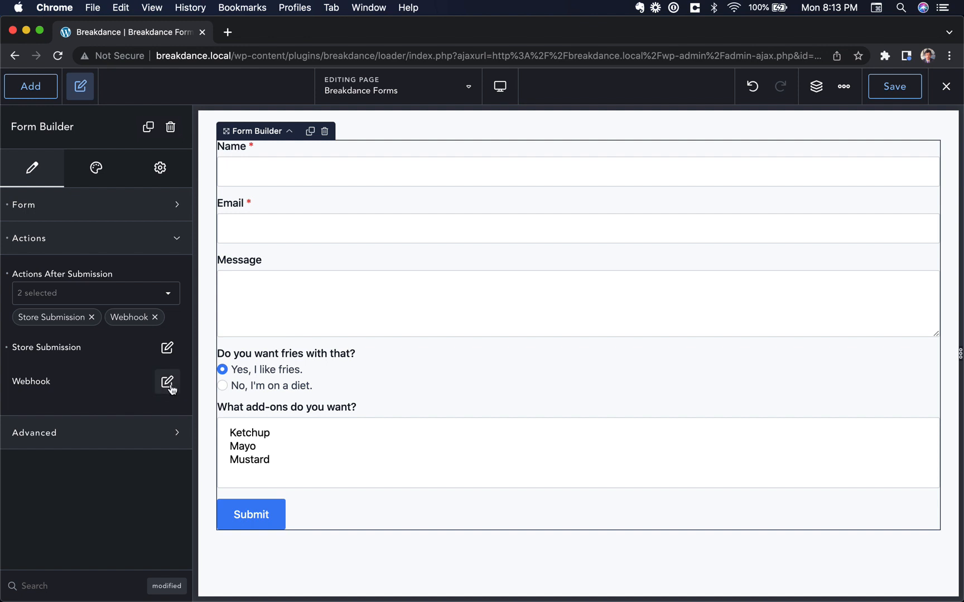
left_click(167, 304)
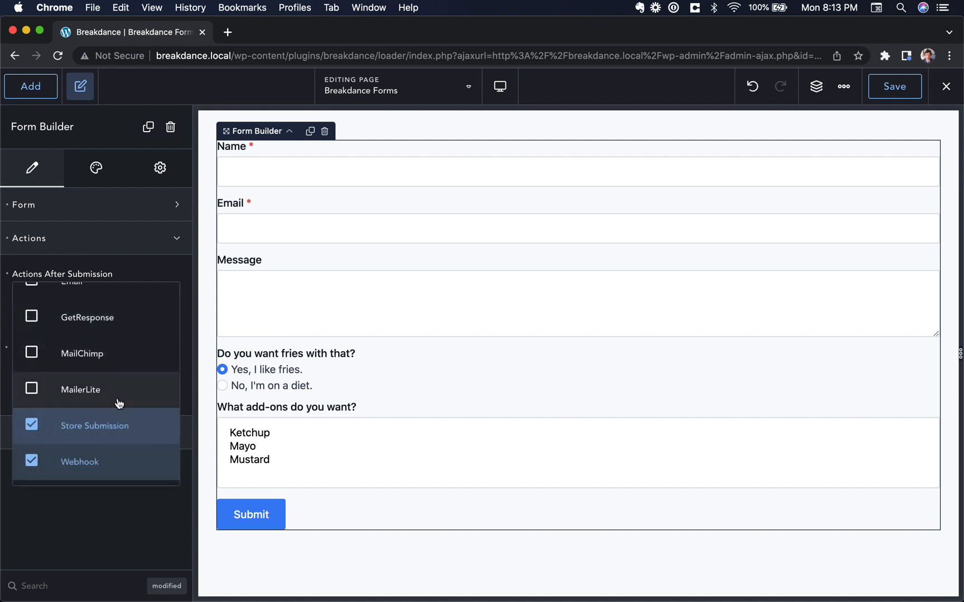
Add a Custom JavaScript after-submission action and look over its settings
scroll(136, 362, "up", 5)
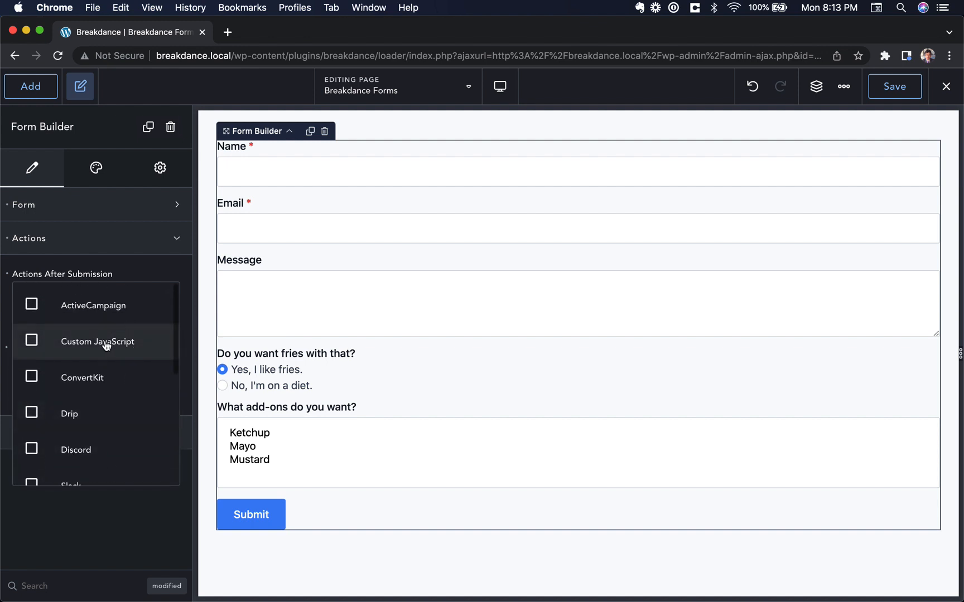
left_click(106, 344)
left_click(185, 397)
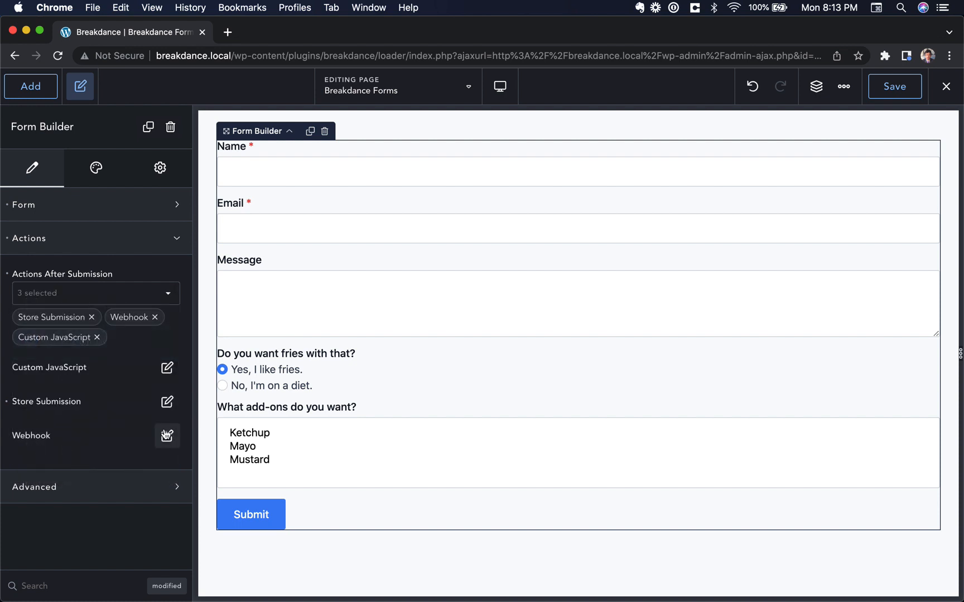
left_click(167, 367)
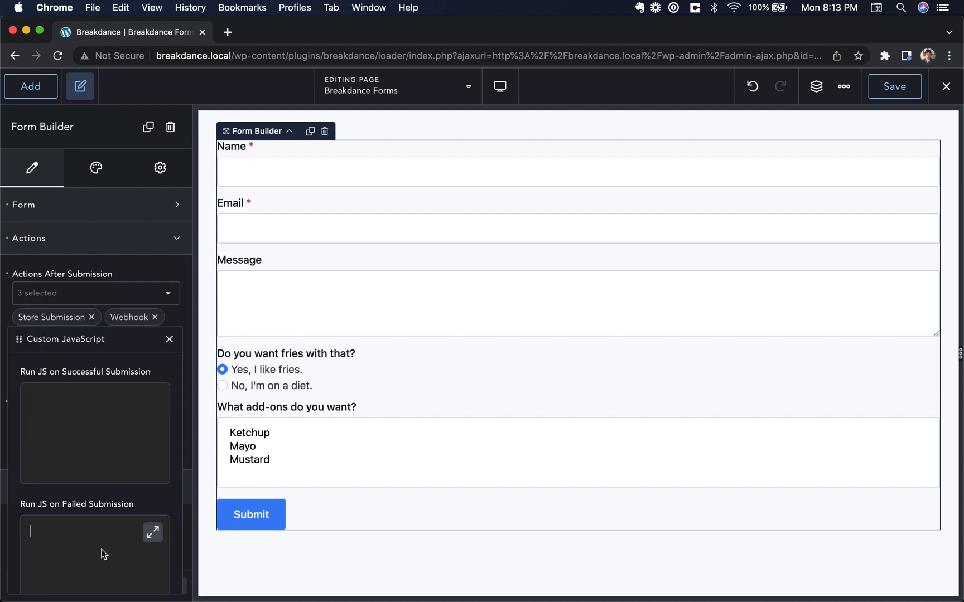
left_click(106, 429)
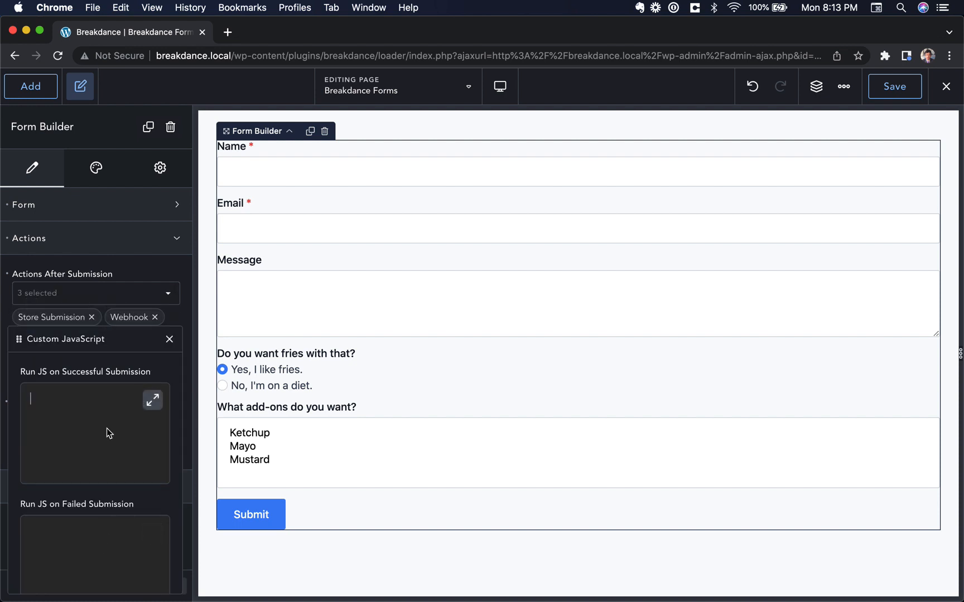
left_click(169, 340)
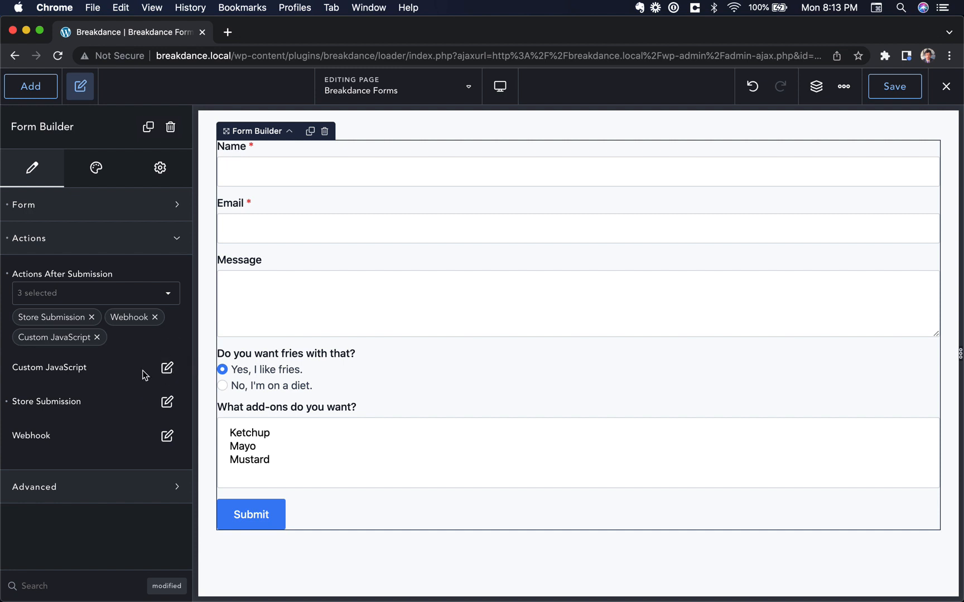
Remove the Webhook and Custom JavaScript actions, leaving only Store Submission
left_click(155, 317)
left_click(97, 337)
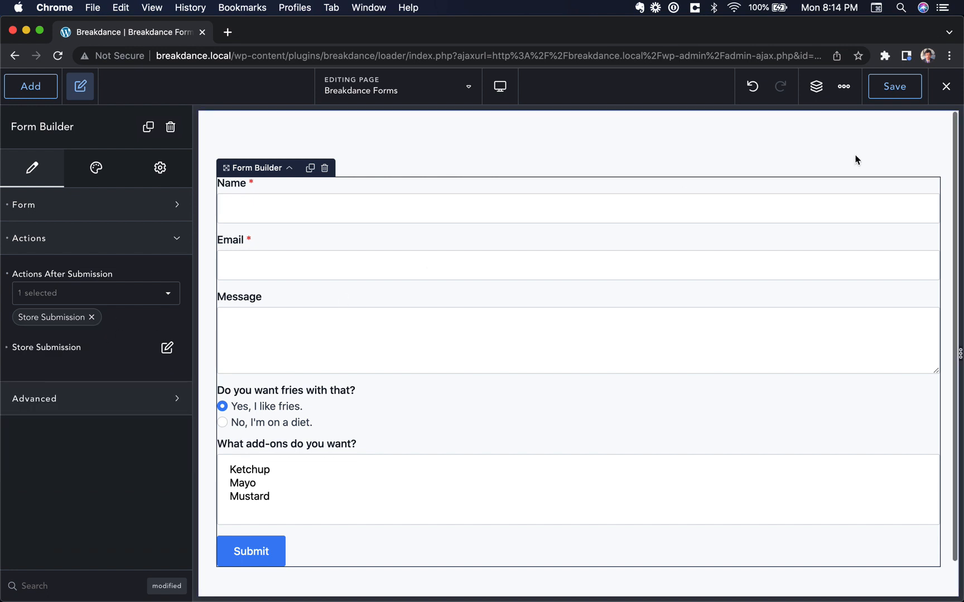
left_click(945, 87)
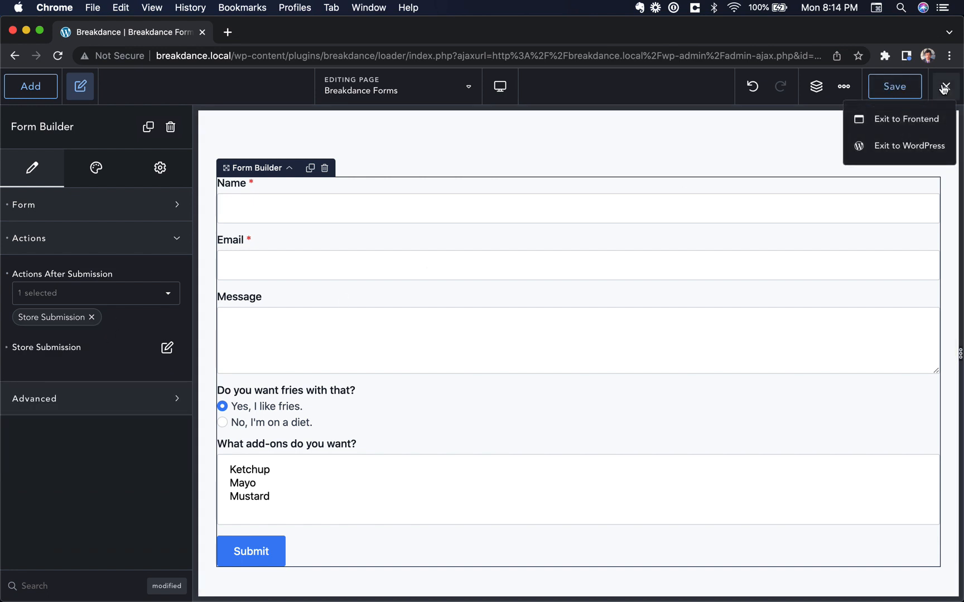
On the live form page, enter a test name, e-mail and the message 'Hello, I am an example message.'
left_click(915, 122)
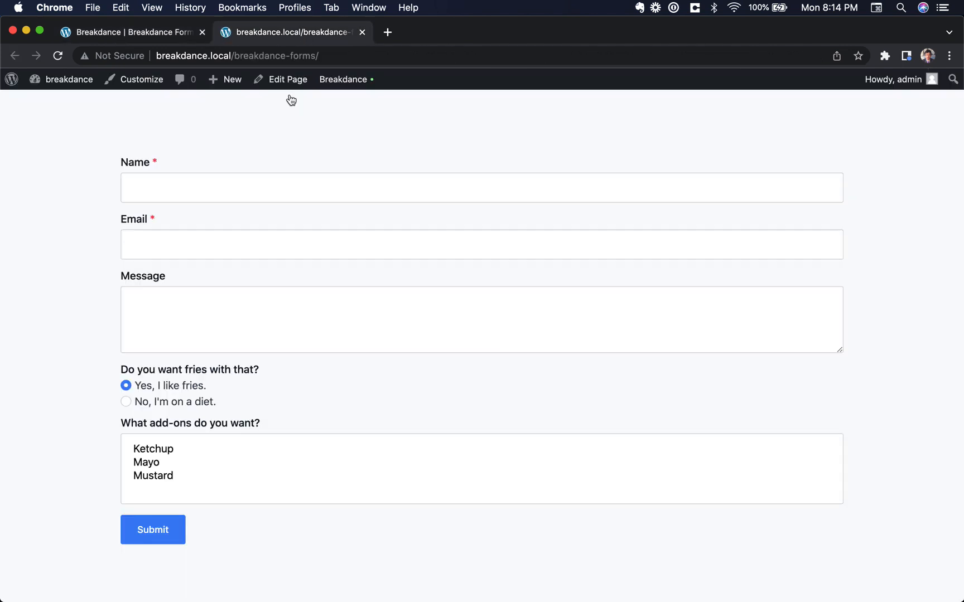
left_click(246, 198)
type("John Doe")
key("Tab")
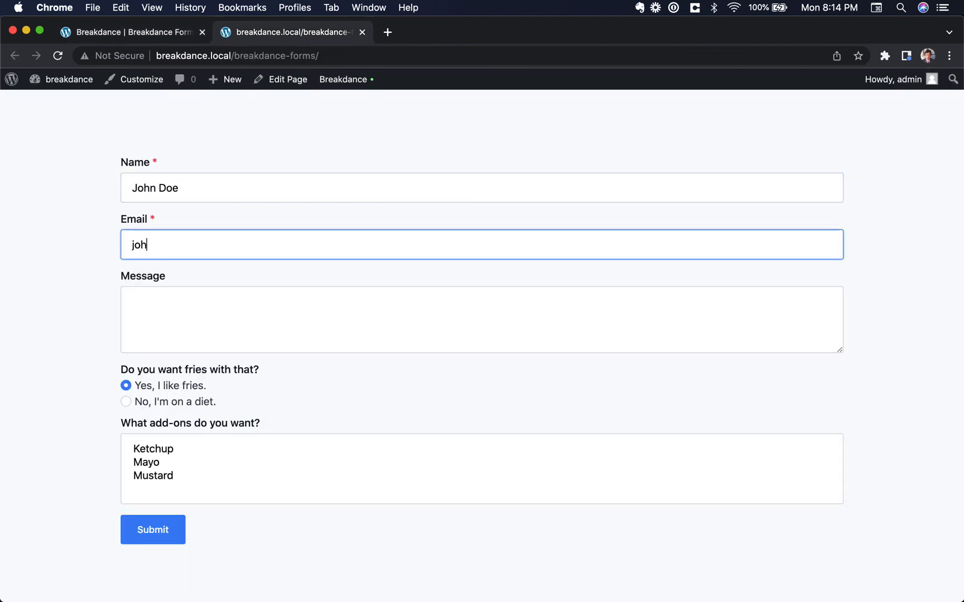
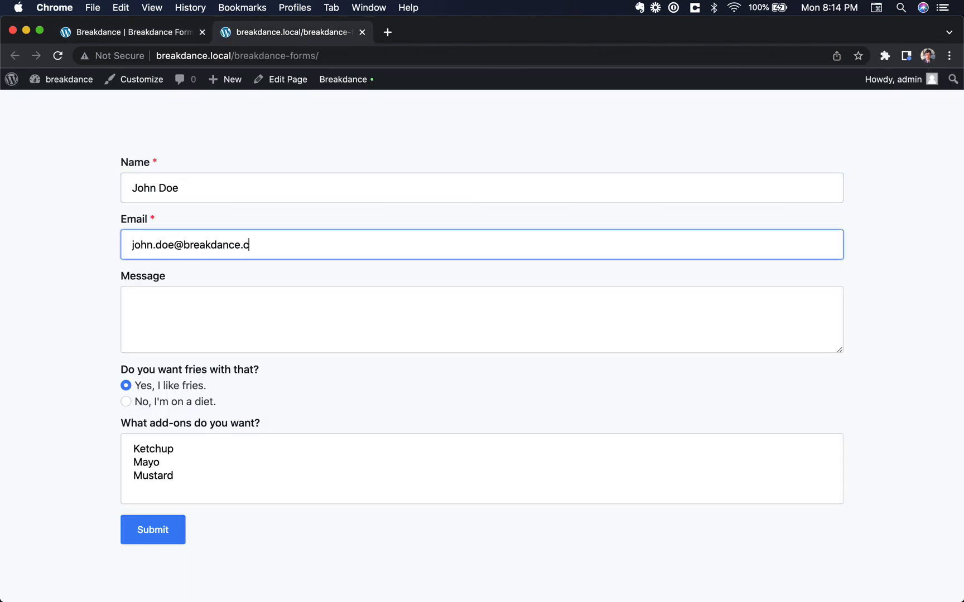
key("Tab")
type("Hello,")
key("Return")
type("I am")
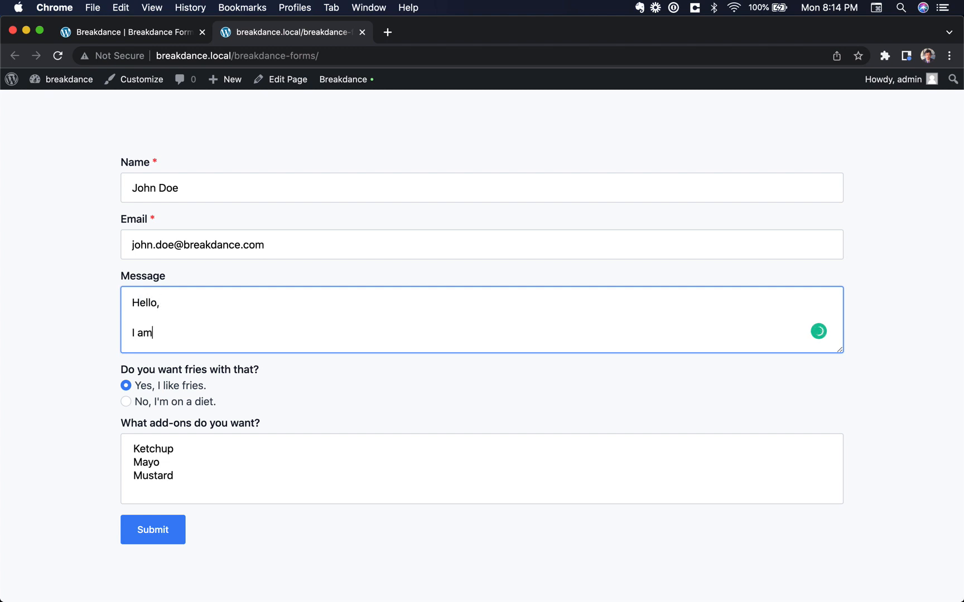
type(" an example message")
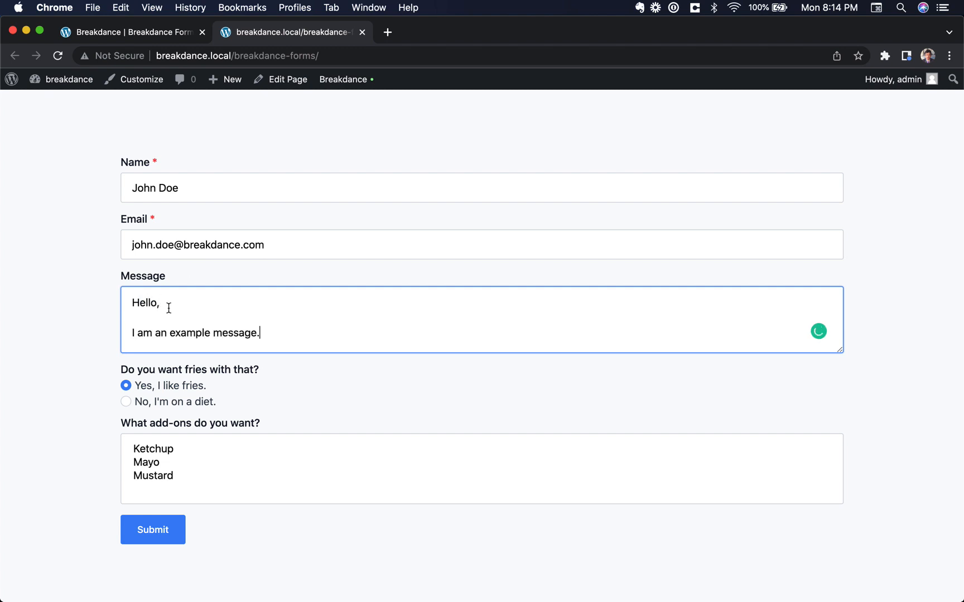
type(".")
Answer 'No, I'm on a diet.', pick Ketchup and Mayo, and submit to get 'Your message has been received!'
left_click(125, 402)
left_click_drag(159, 453, 159, 466)
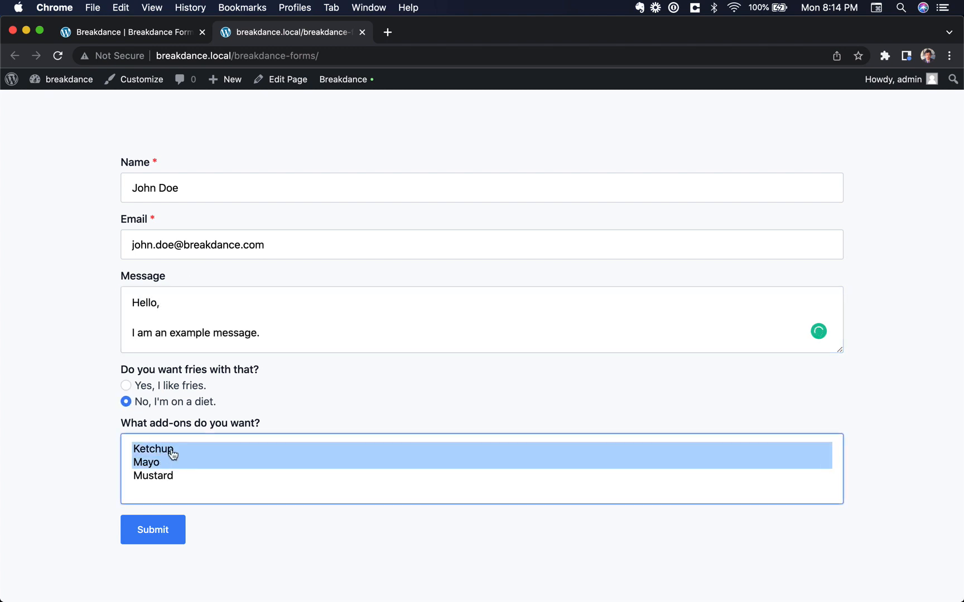
left_click(162, 530)
scroll(213, 479, "down", 1)
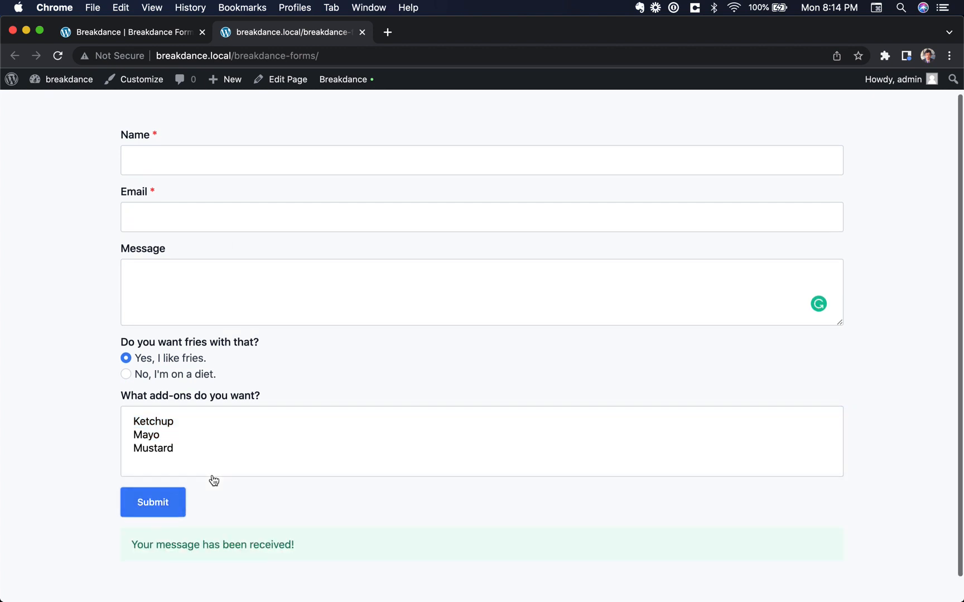
scroll(214, 480, "down", 1)
triple_click(191, 515)
left_click(216, 514)
scroll(227, 477, "up", 2)
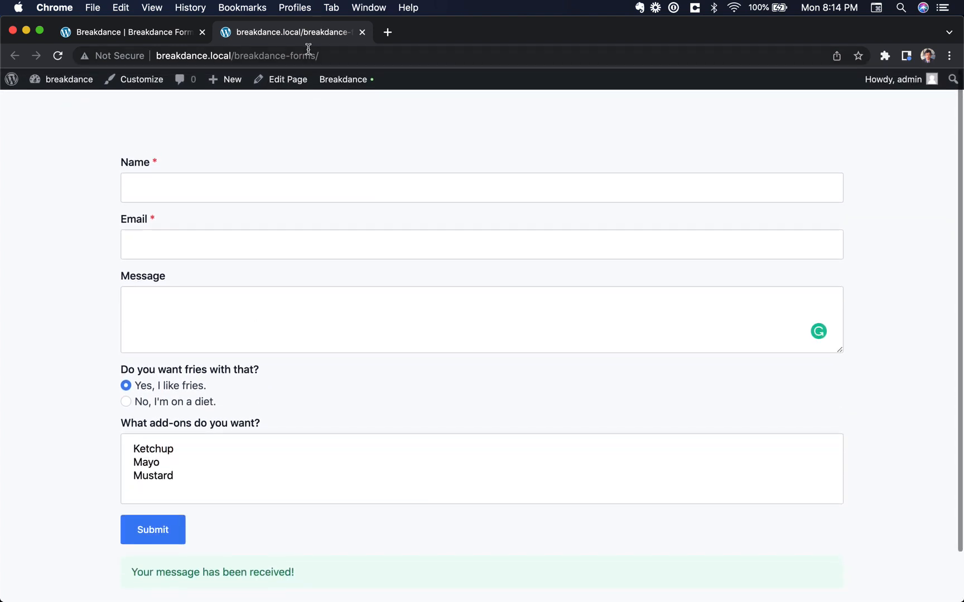
Reload the form page and enter a second tester's name and a draft e-mail address
left_click(307, 50)
key("Return")
left_click(224, 181)
type("M")
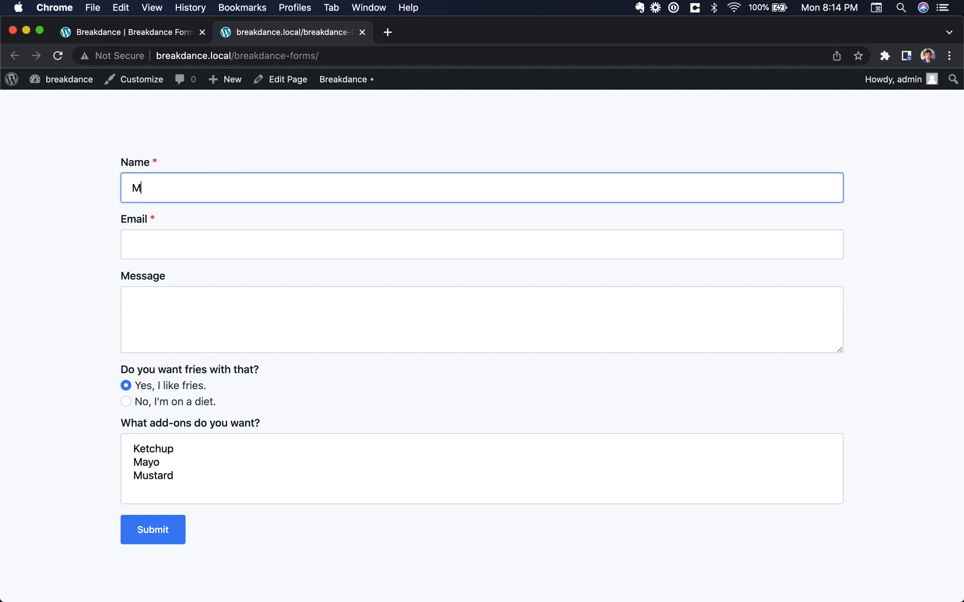
type("ark Doe")
key("Tab")
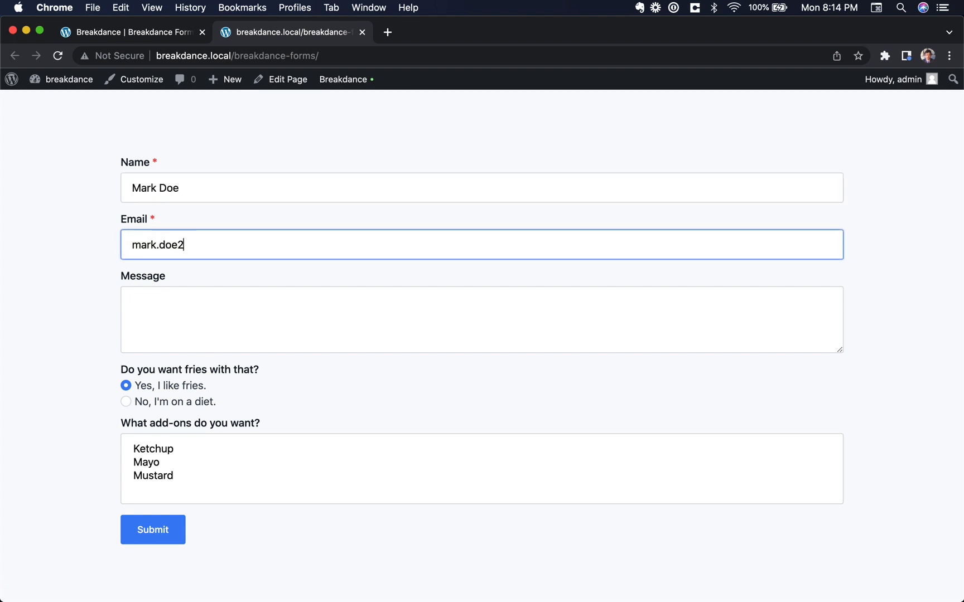
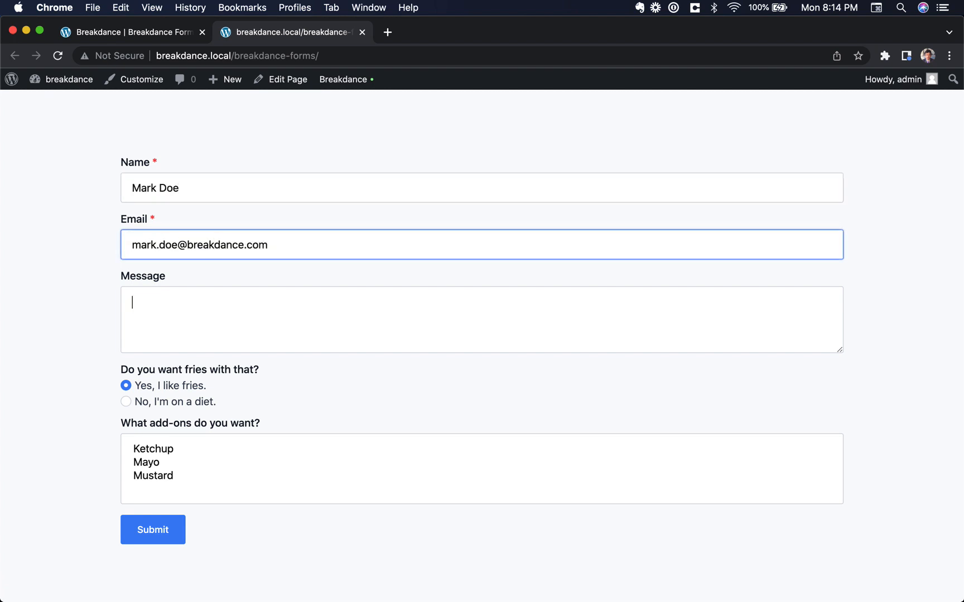
Clear the e-mail and submit to test rejection, then enter the invalid e-mail 'asoidjasoidjasdioj'
triple_click(191, 252)
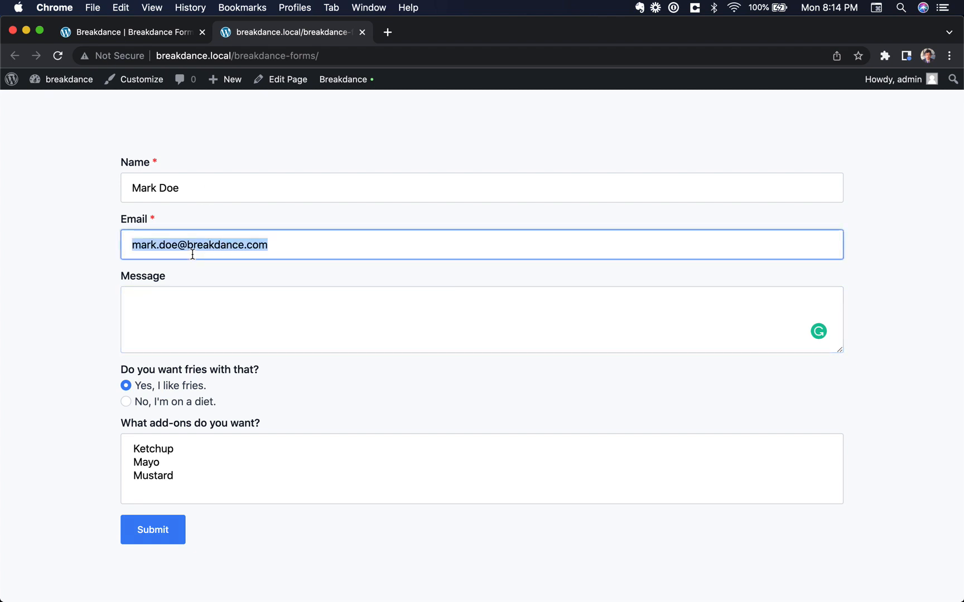
key("BackSpace")
left_click(142, 533)
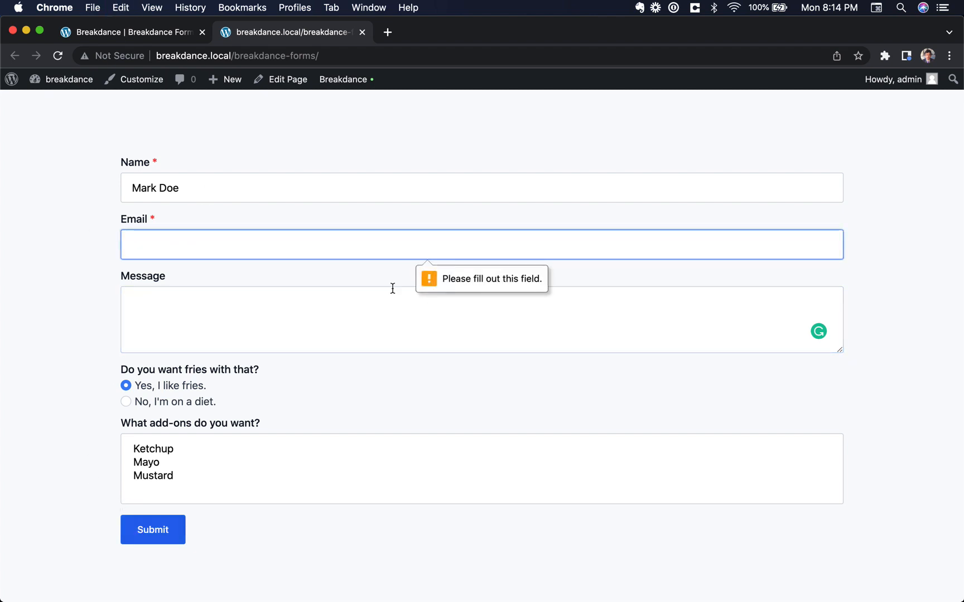
type("asoidjasoidjasdioj")
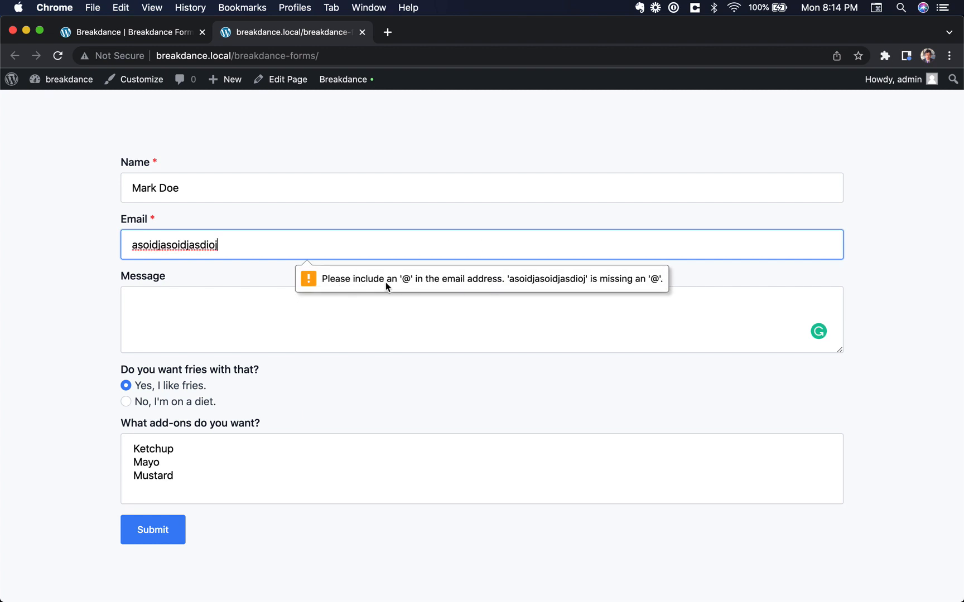
Replace it with a valid e-mail, keep 'Yes, I like fries.', and submit the second entry successfully
triple_click(246, 243)
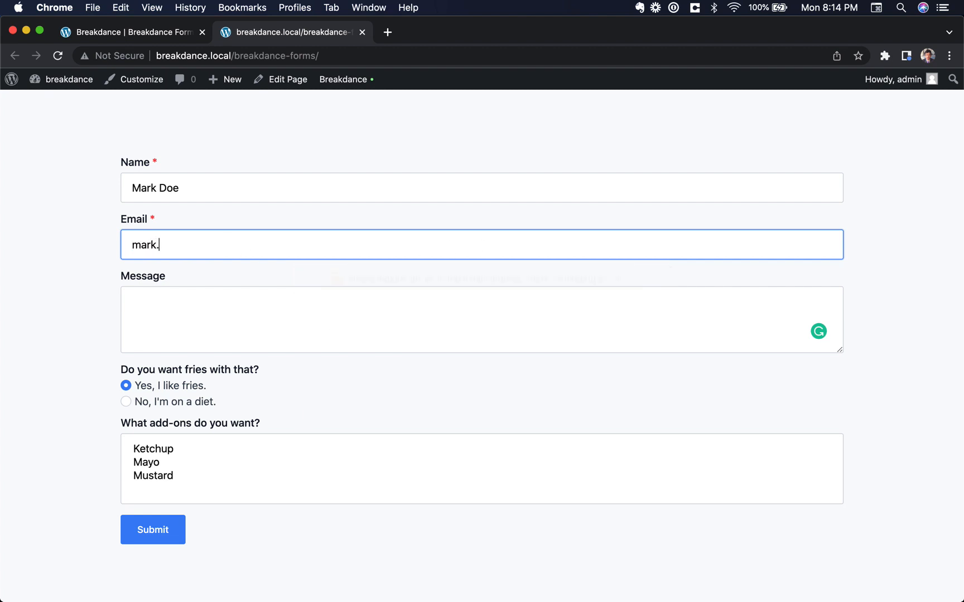
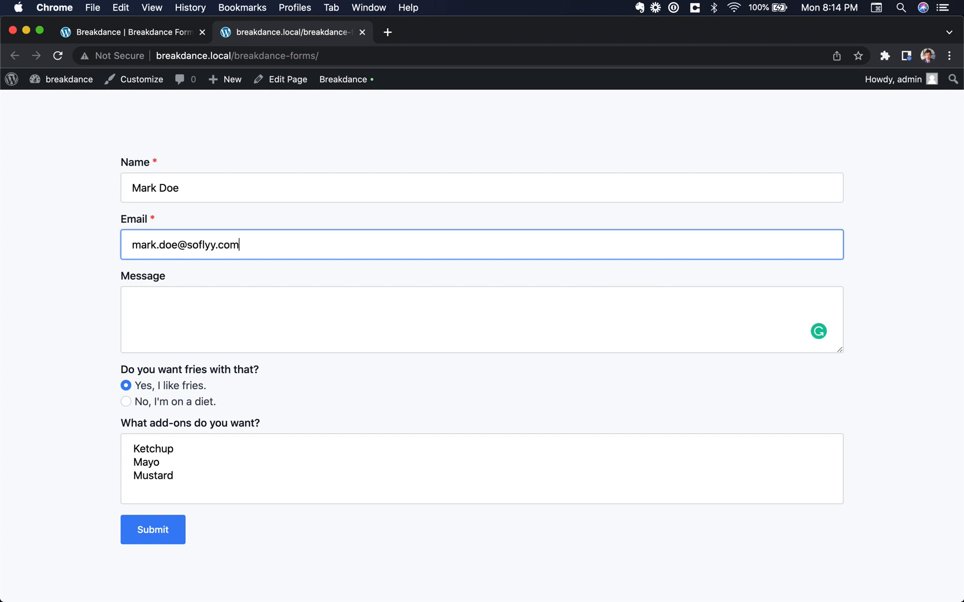
key("Tab")
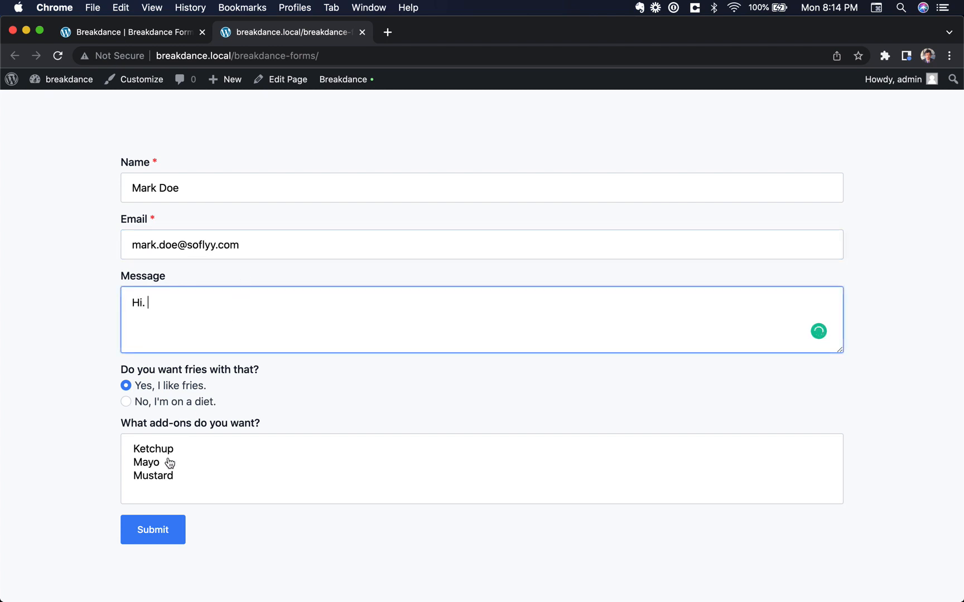
left_click(127, 403)
left_click(126, 386)
left_click(181, 536)
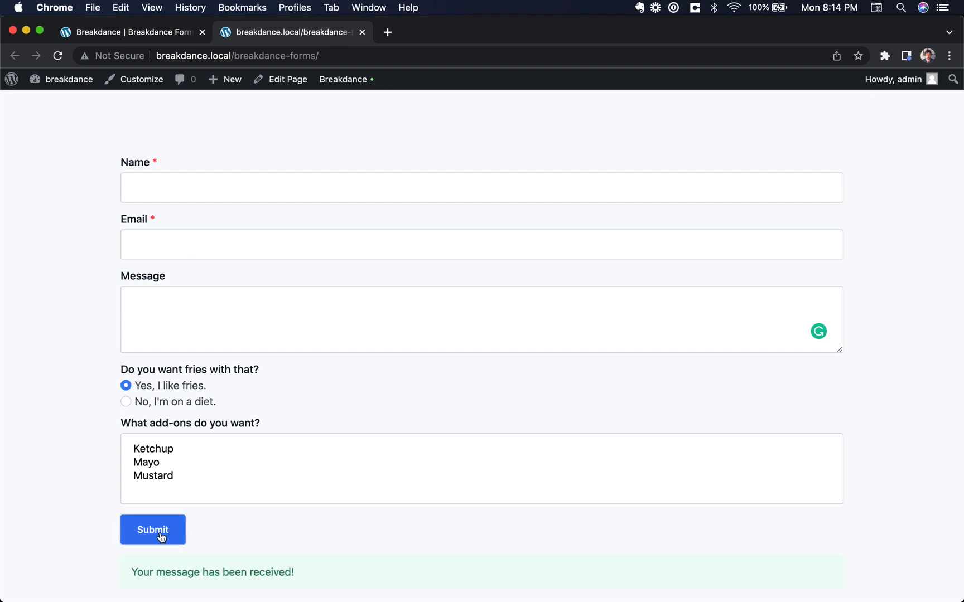
scroll(230, 574, "down", 2)
scroll(230, 575, "up", 3)
left_click(70, 79)
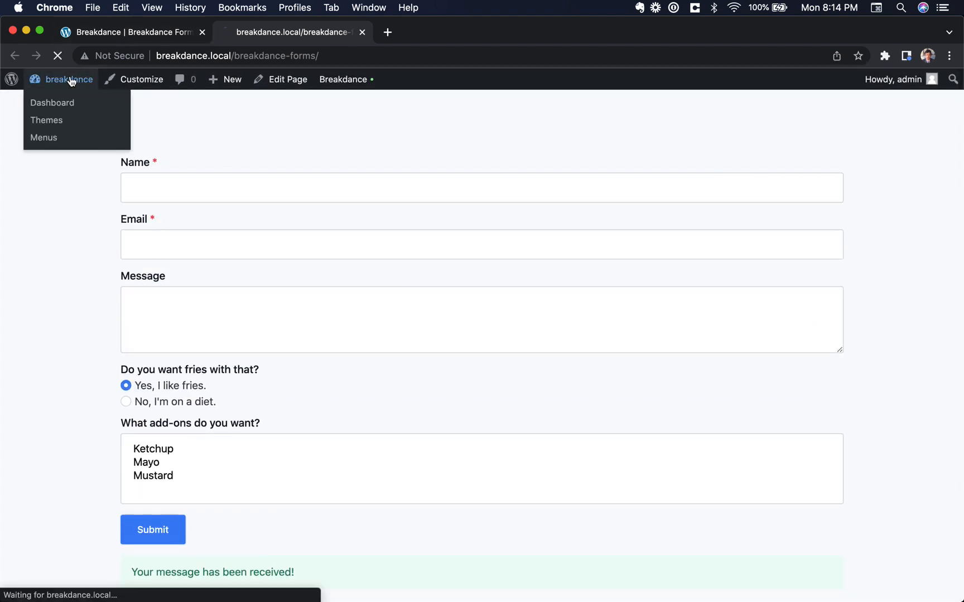
Open Breakdance > Form Submissions and the first test entry's Edit Submission view
mouse_move(69, 510)
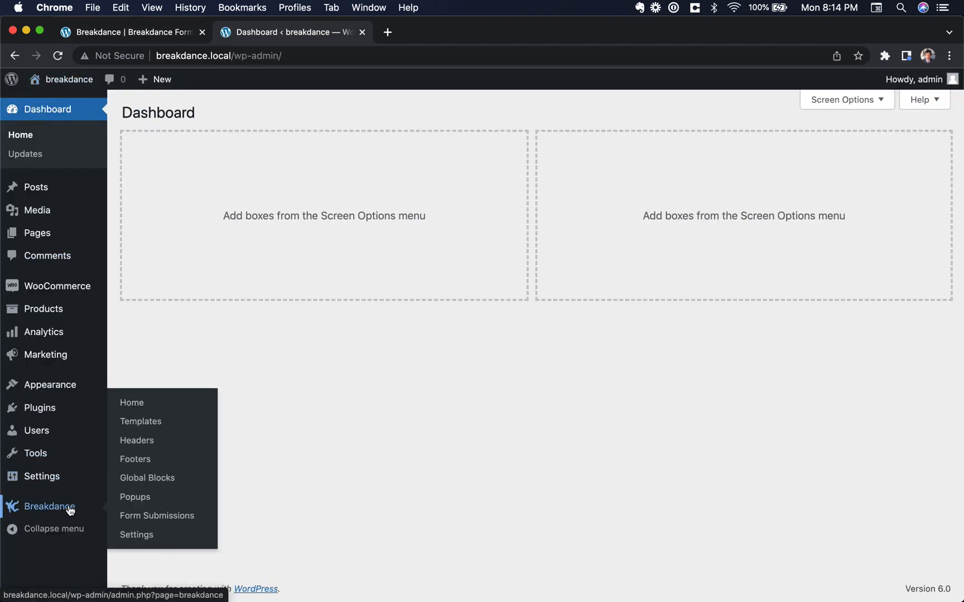
left_click(157, 514)
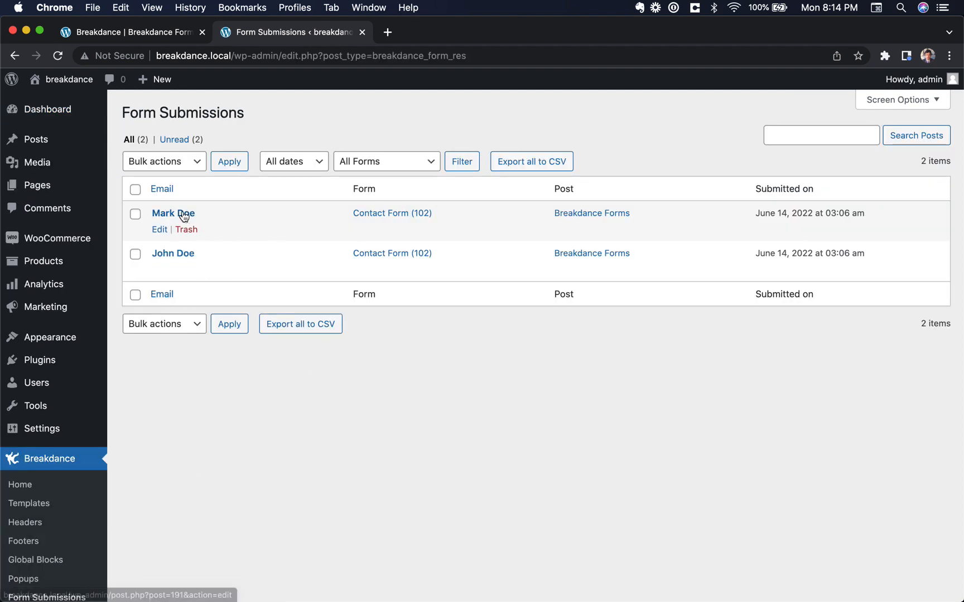
left_click(181, 256)
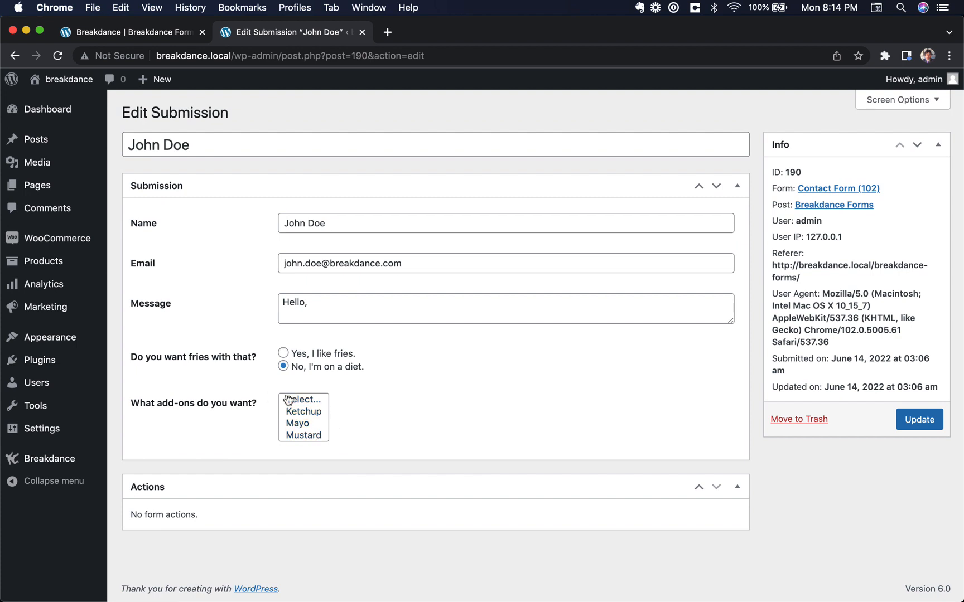
left_click(829, 7)
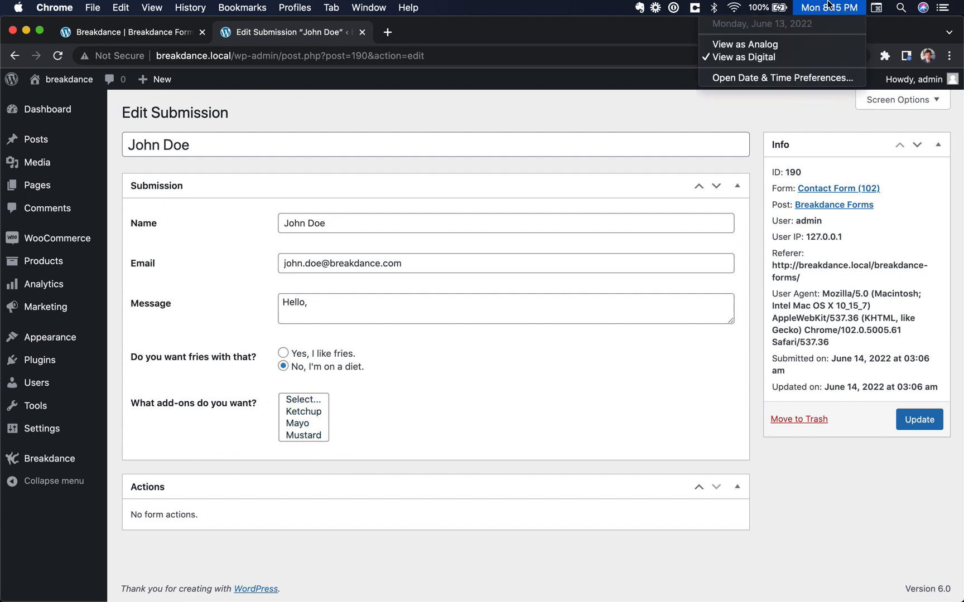
left_click(828, 5)
Review the stored message, referer and browser details, then return to the Breakdance editor
left_click(345, 306)
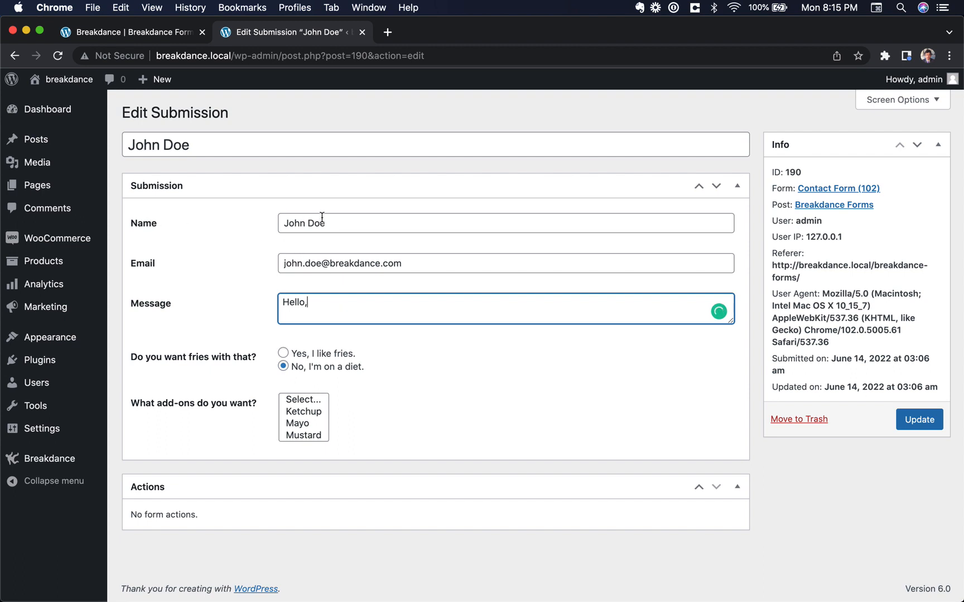
scroll(315, 307, "down", 1)
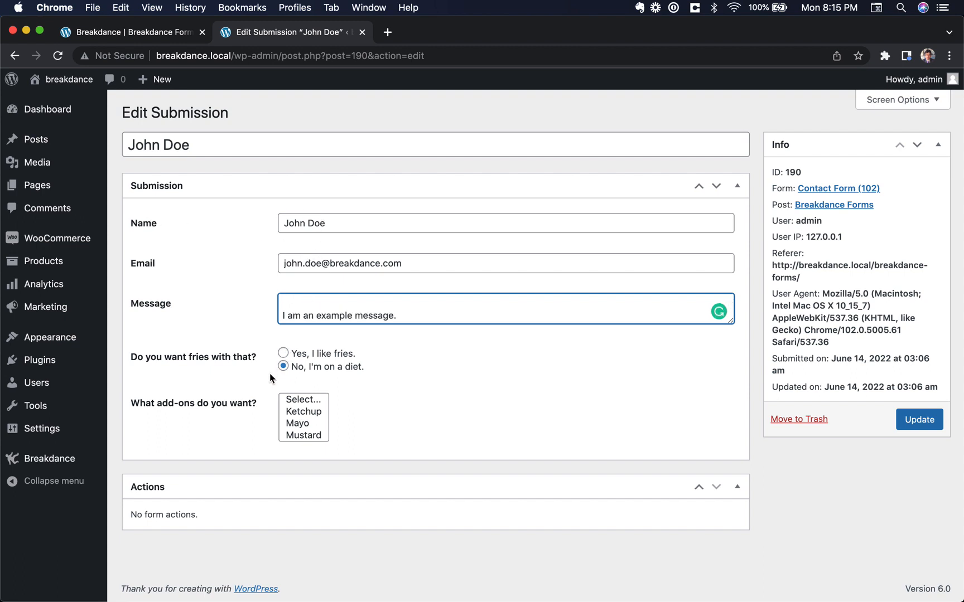
triple_click(829, 314)
left_click_drag(830, 314, 842, 350)
triple_click(819, 261)
left_click(843, 350)
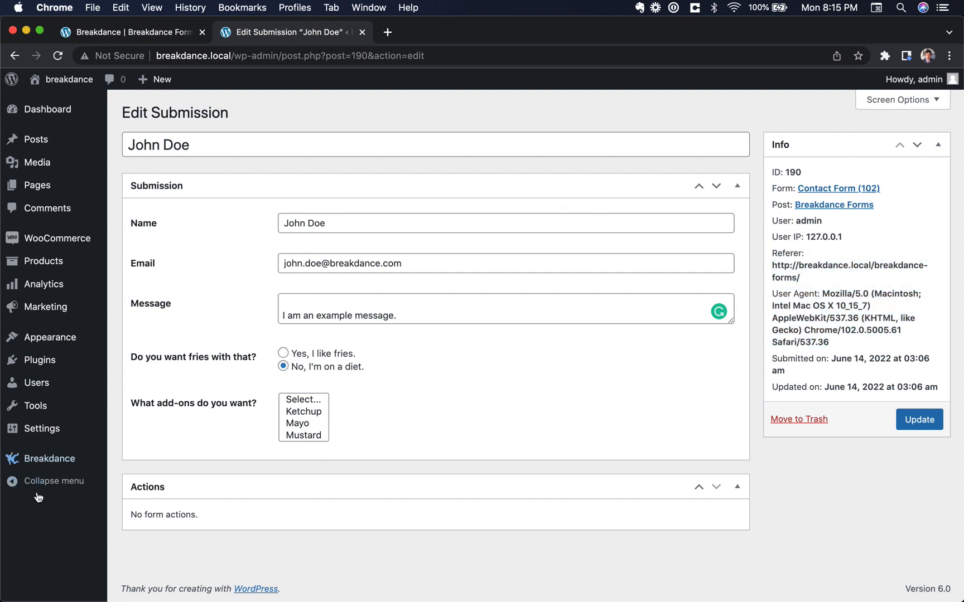
triple_click(163, 513)
left_click(186, 513)
left_click(175, 41)
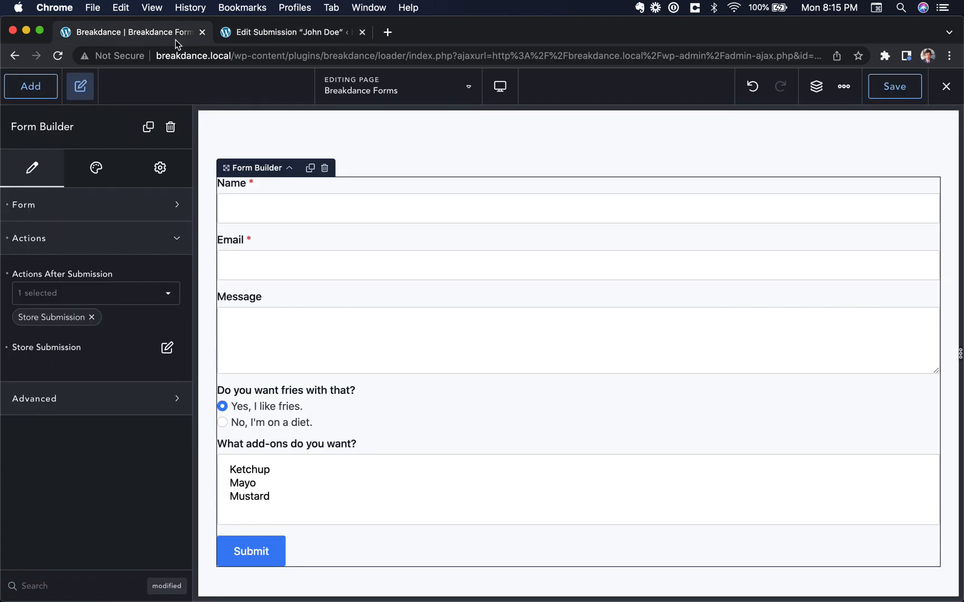
Add an Email action to the form's after-submission actions and open its settings
left_click(114, 298)
scroll(111, 387, "down", 3)
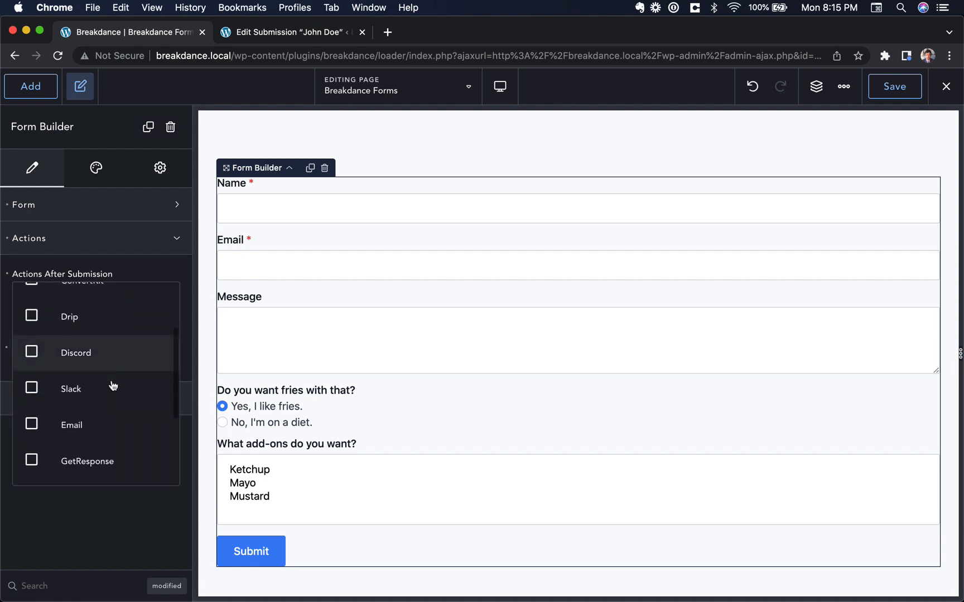
left_click(107, 424)
left_click(183, 370)
left_click(166, 347)
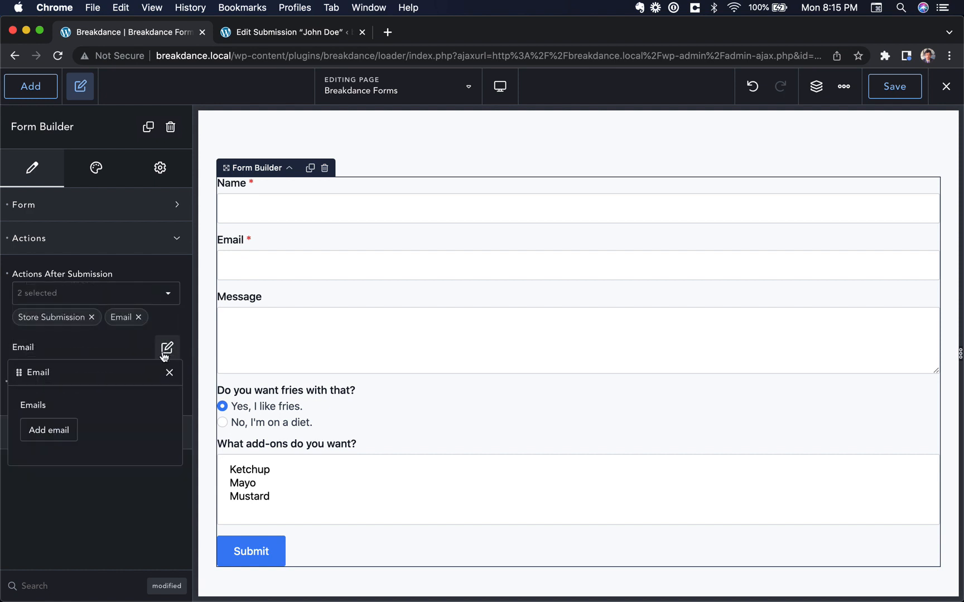
Add an email to the owner's address, with From Email and From Name taken from the form's Email and Name fields
left_click(44, 433)
scroll(90, 435, "down", 3)
left_click(87, 420)
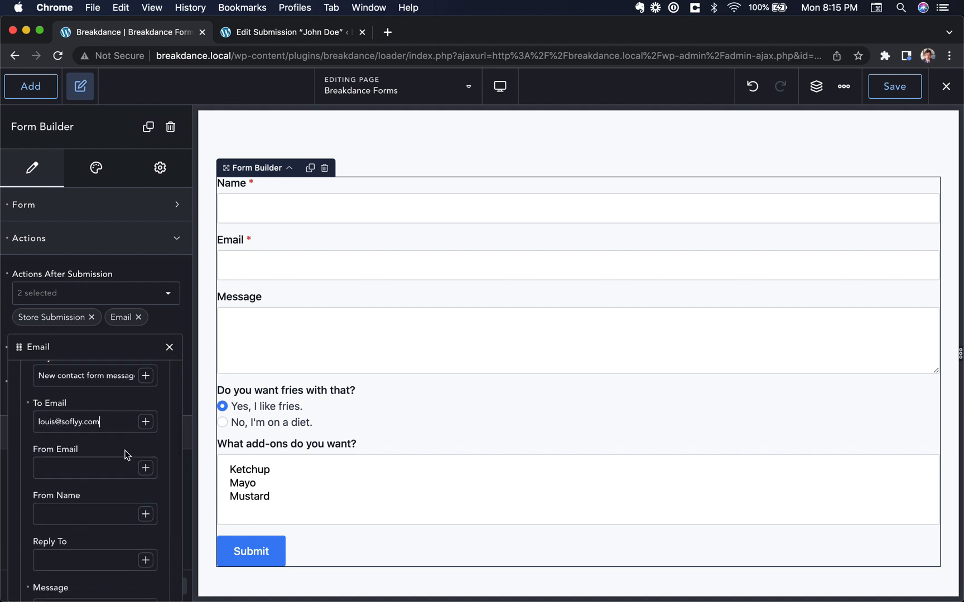
left_click(146, 468)
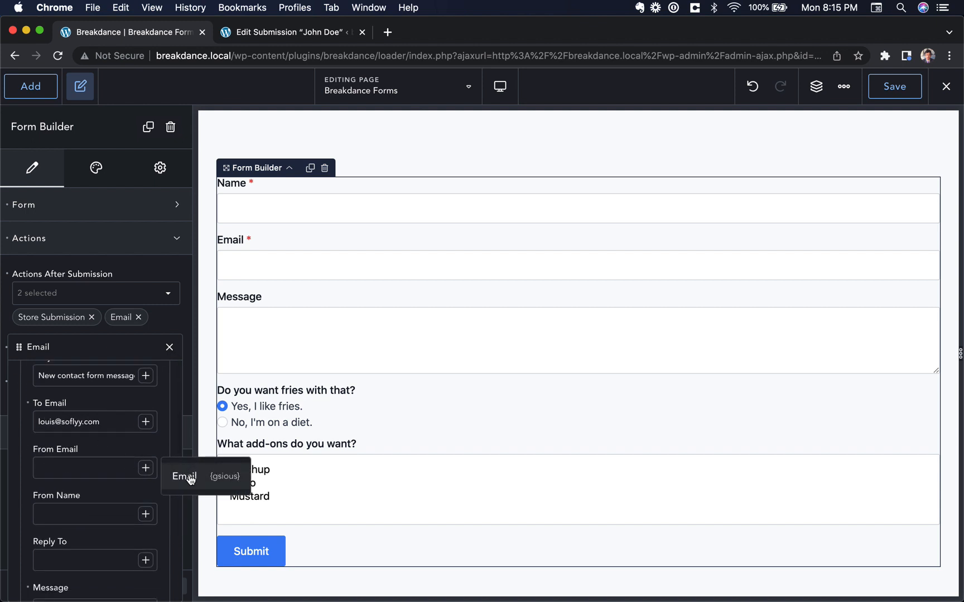
left_click(190, 479)
left_click(146, 513)
left_click(224, 527)
scroll(161, 532, "down", 2)
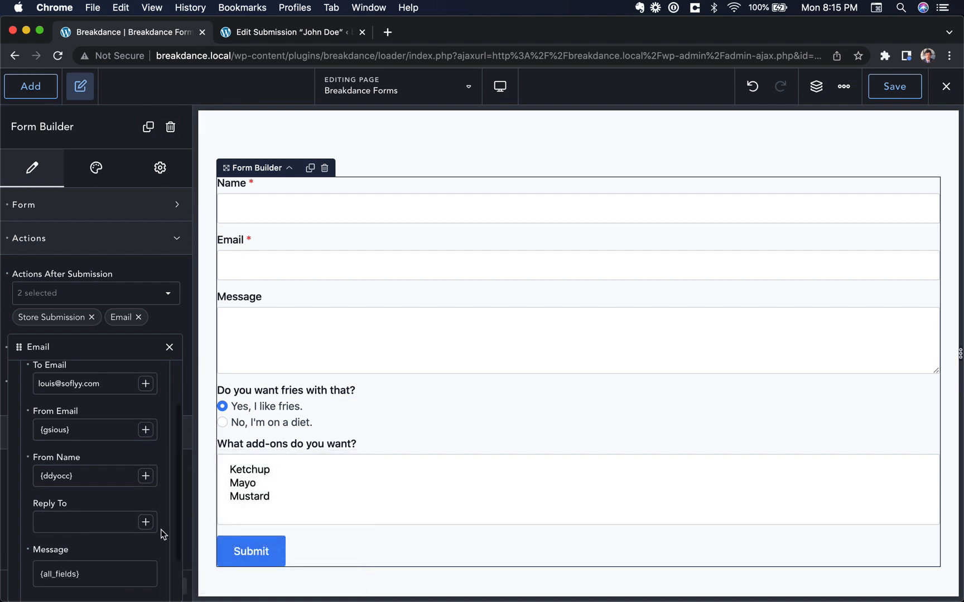
scroll(161, 533, "down", 3)
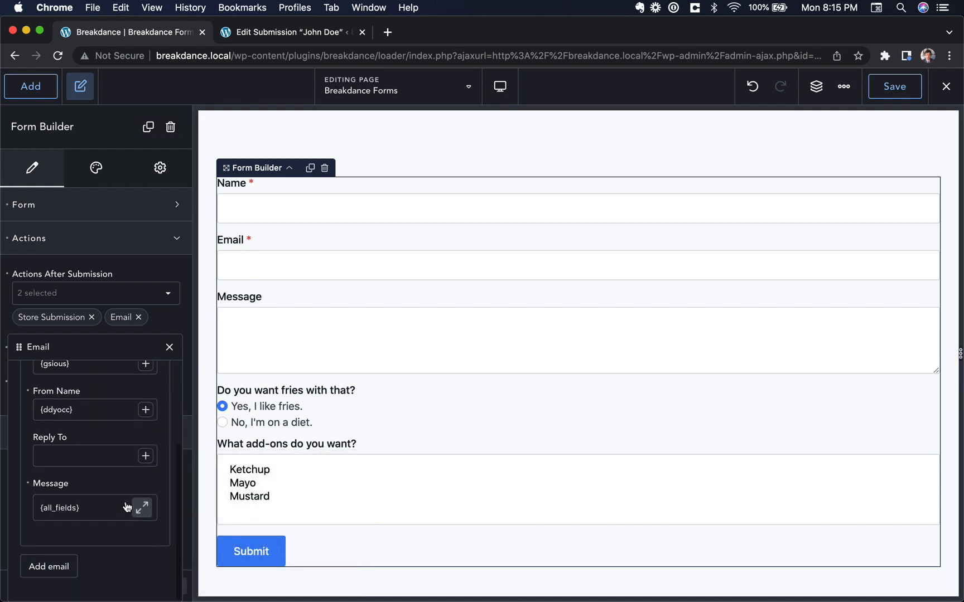
left_click(169, 347)
Save the page and exit to the live form page
left_click(894, 86)
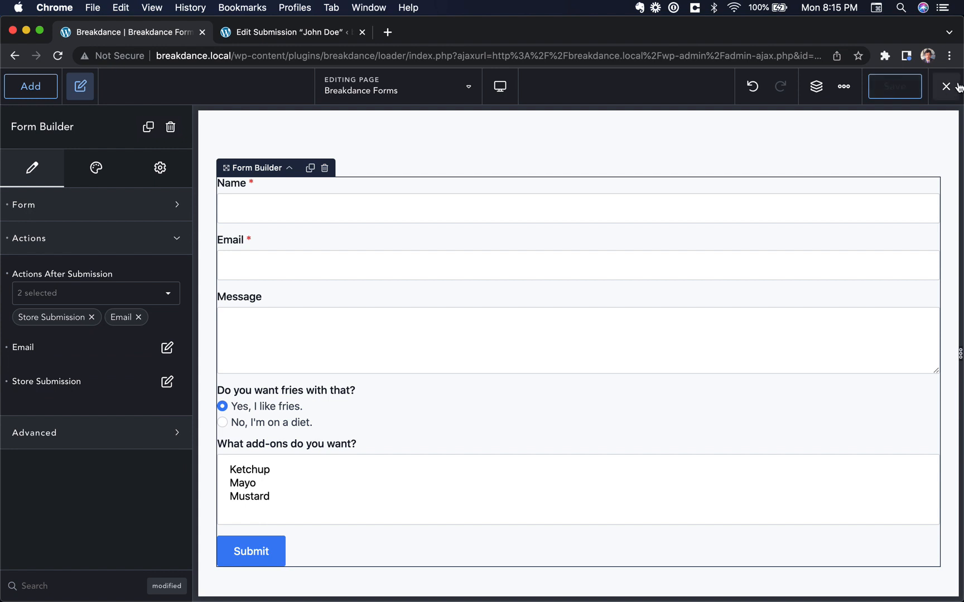
left_click(946, 87)
left_click(932, 118)
left_click(189, 191)
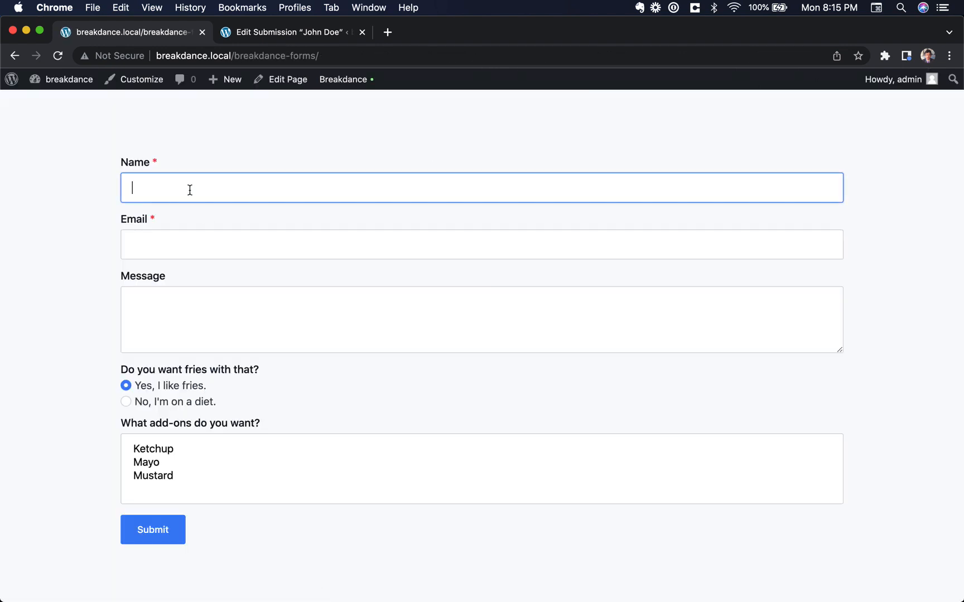
Submit a third test entry with a name, e-mail and the message 'Hello!', then go to the Edit Submission tab
type("Jane Doe")
key("Tab")
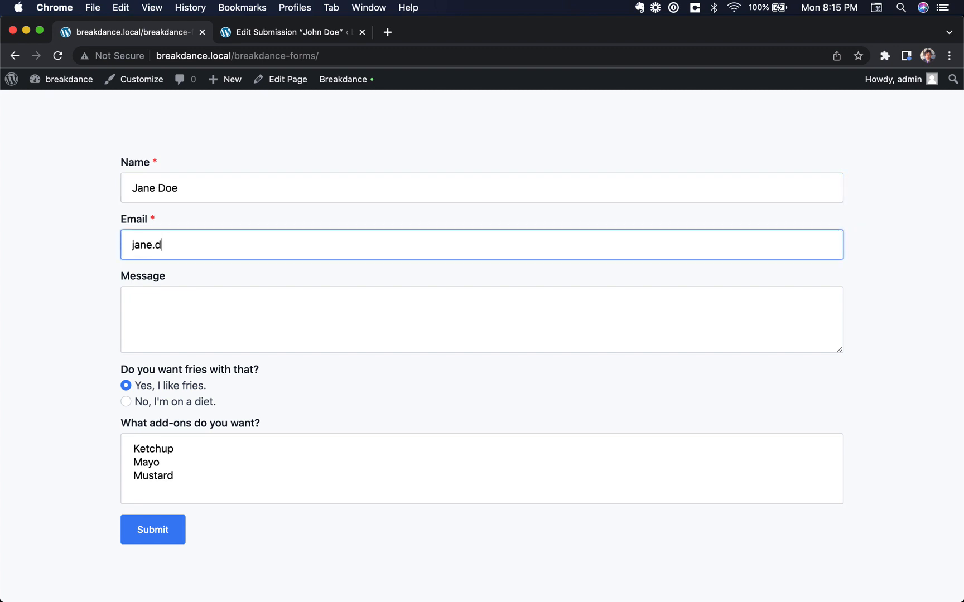
key("Tab")
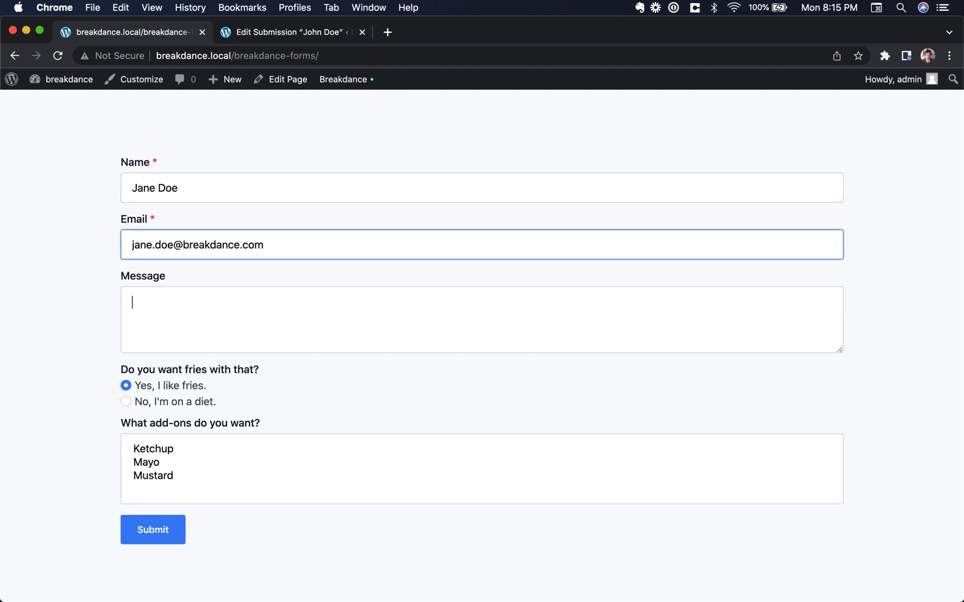
type("Hello!")
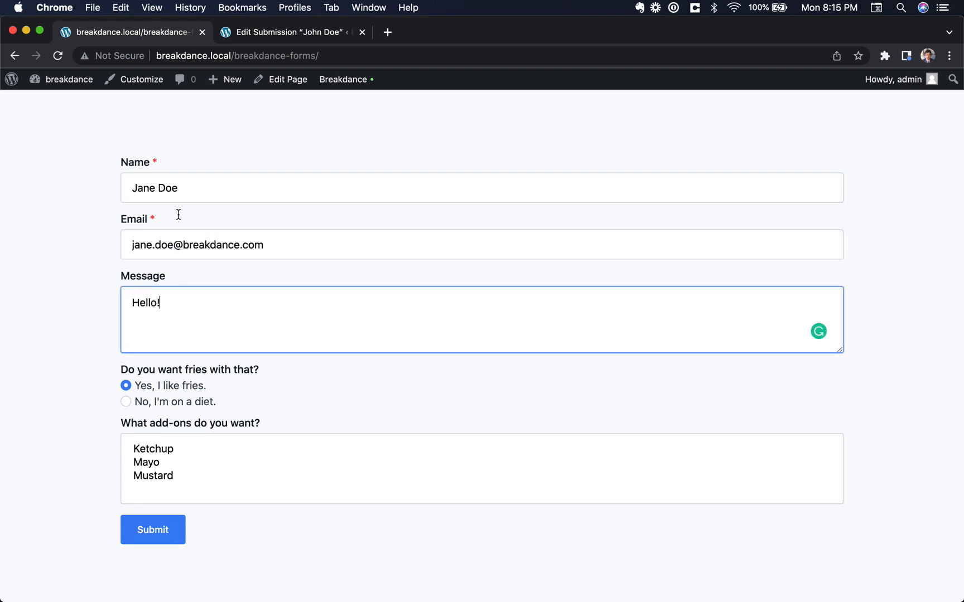
left_click(155, 537)
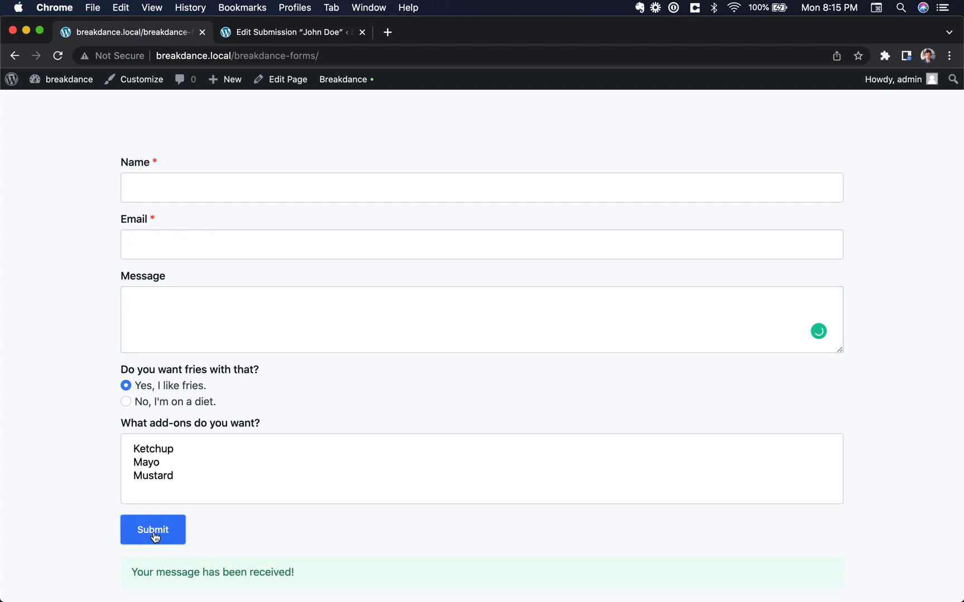
left_click(272, 33)
Open the newest submission and check that its Email action completed successfully and when it was sent
mouse_move(50, 459)
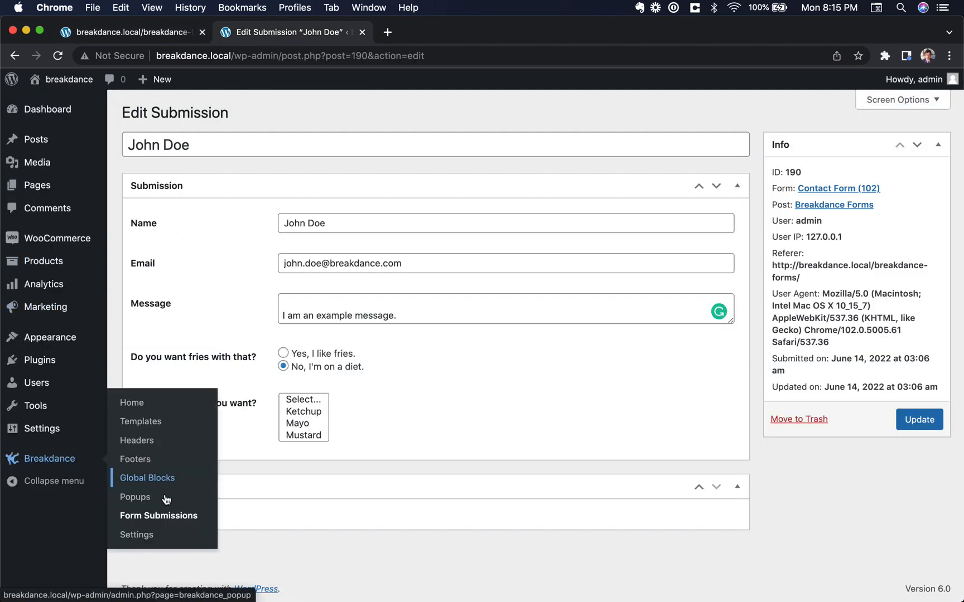
left_click(164, 514)
left_click(159, 218)
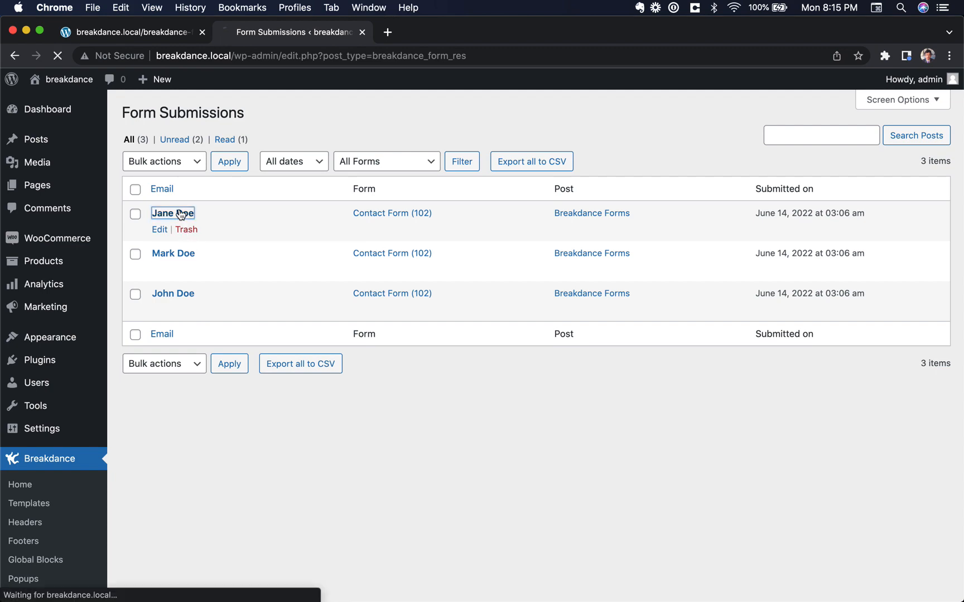
scroll(301, 334, "down", 3)
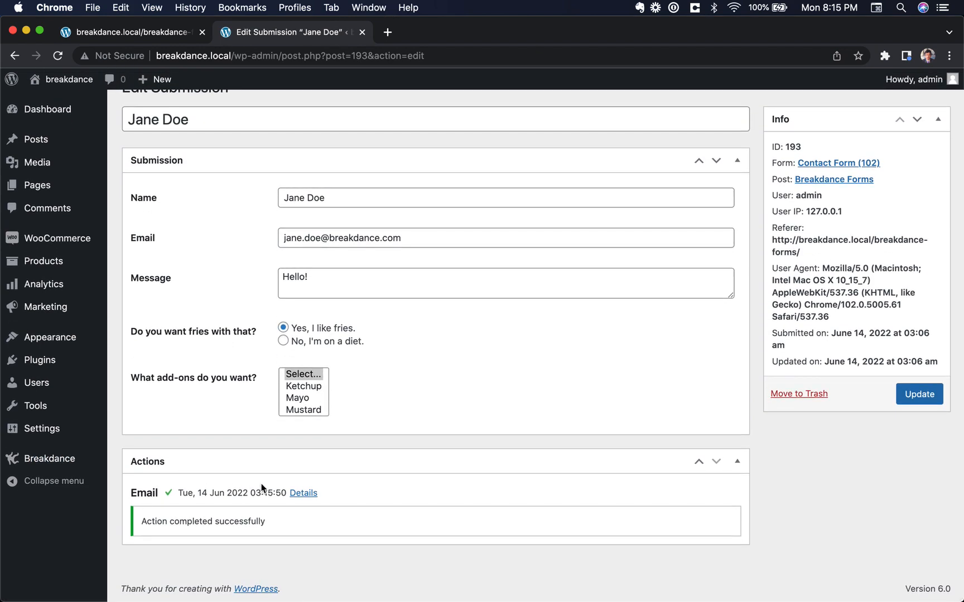
triple_click(193, 492)
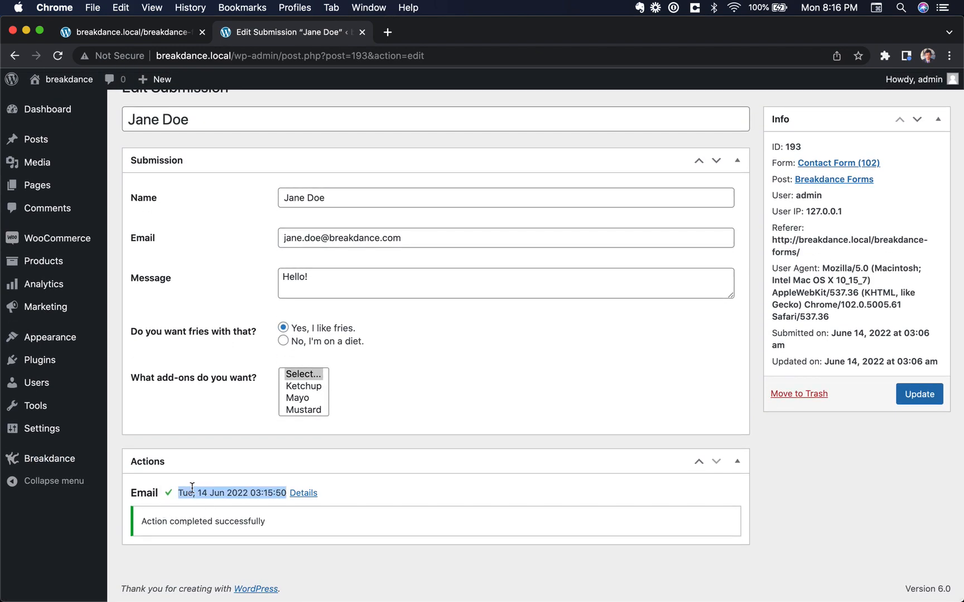
left_click(214, 522)
triple_click(219, 504)
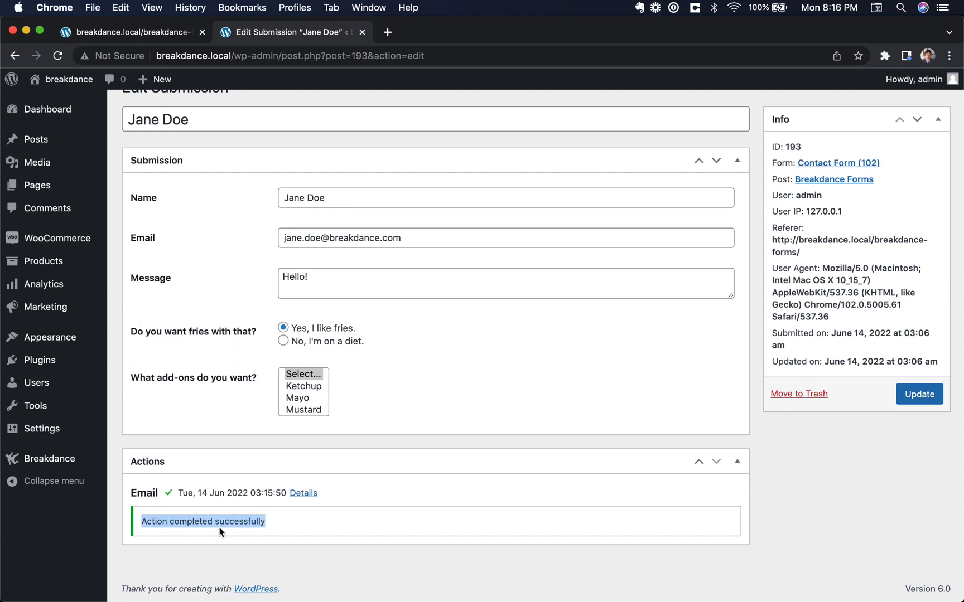
left_click(218, 531)
triple_click(198, 525)
left_click_drag(198, 525, 197, 490)
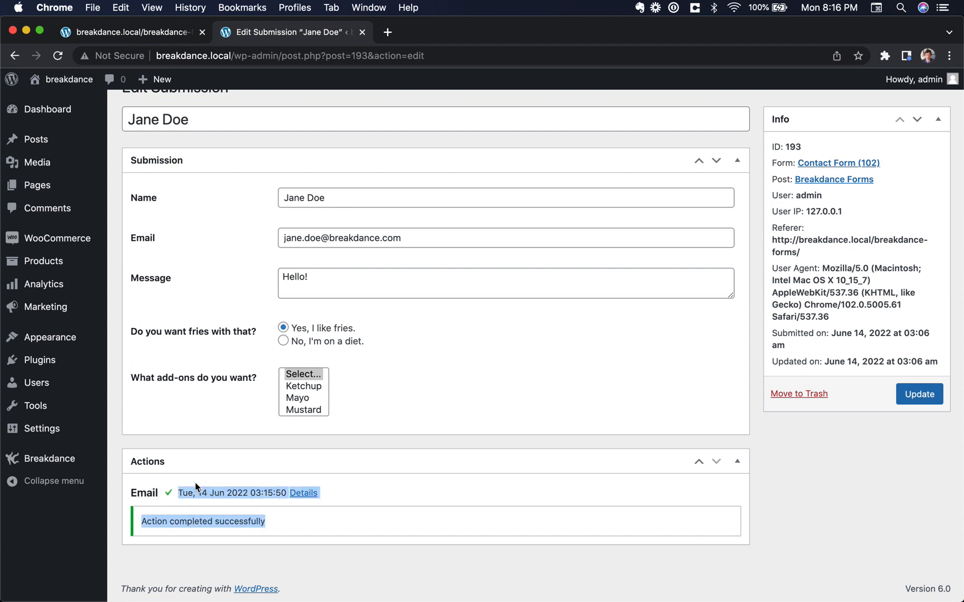
left_click(189, 523)
View the sent email's details, then go back to the live form tab
left_click(301, 494)
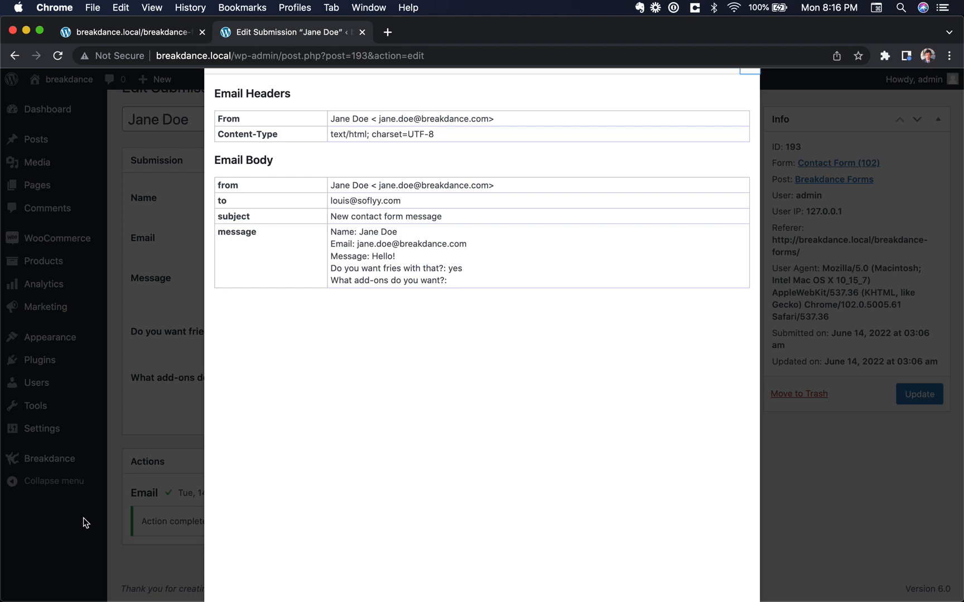
left_click(151, 460)
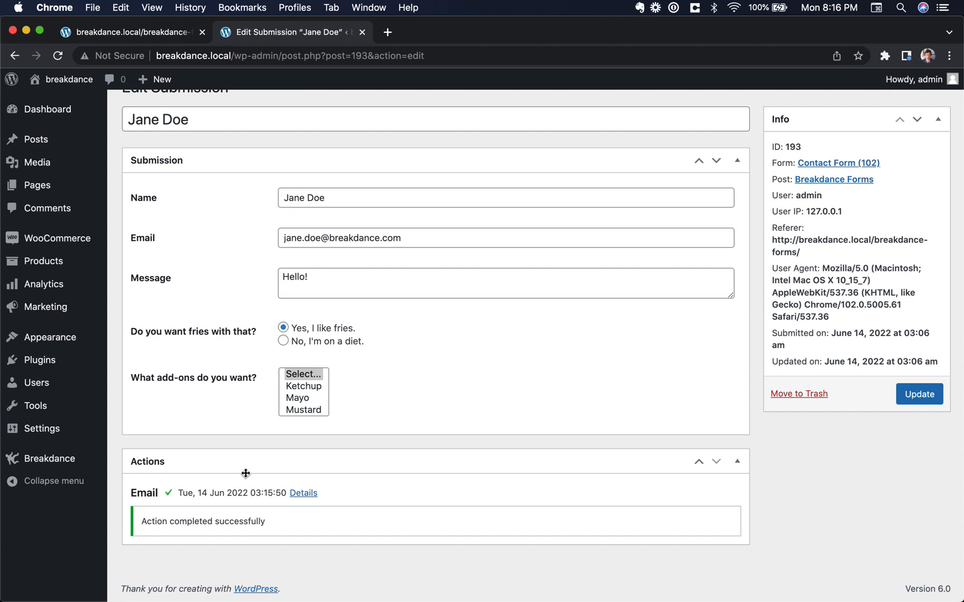
left_click(172, 40)
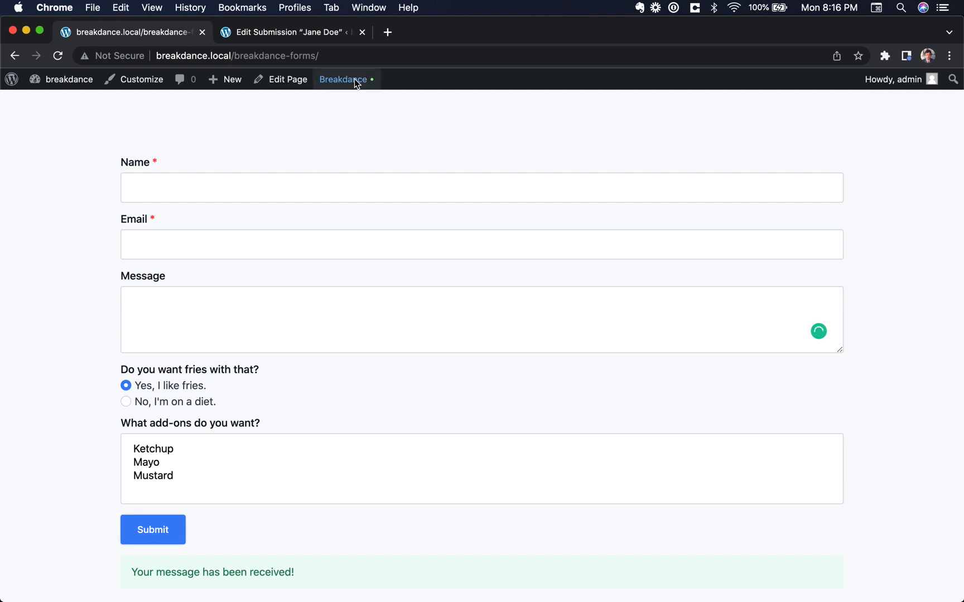
Choose Open 'Breakdance Forms' from the Breakdance menu in the admin bar
mouse_move(355, 83)
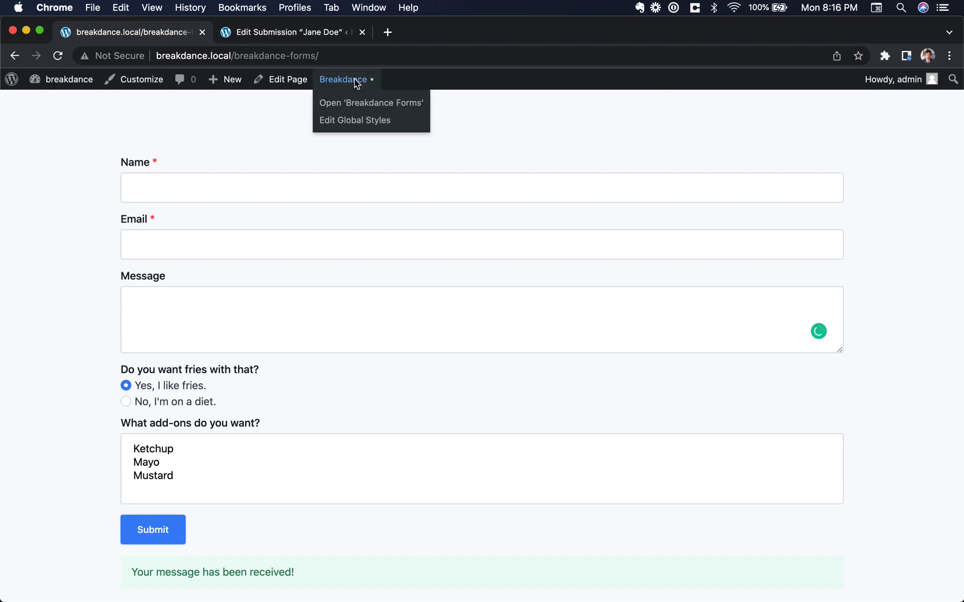
left_click(363, 103)
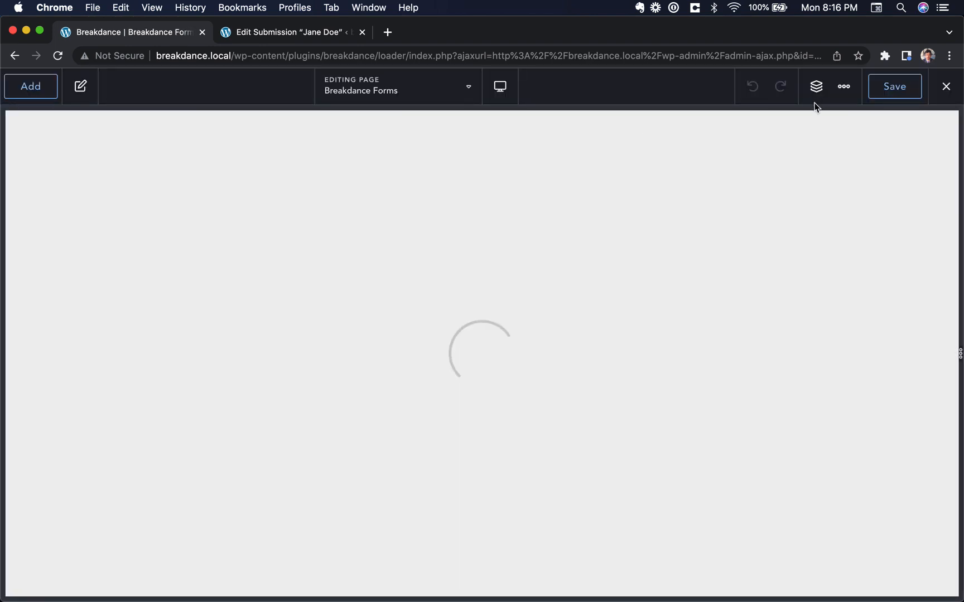
Add a new Section below the contact form holding a two-column Columns element
left_click(819, 91)
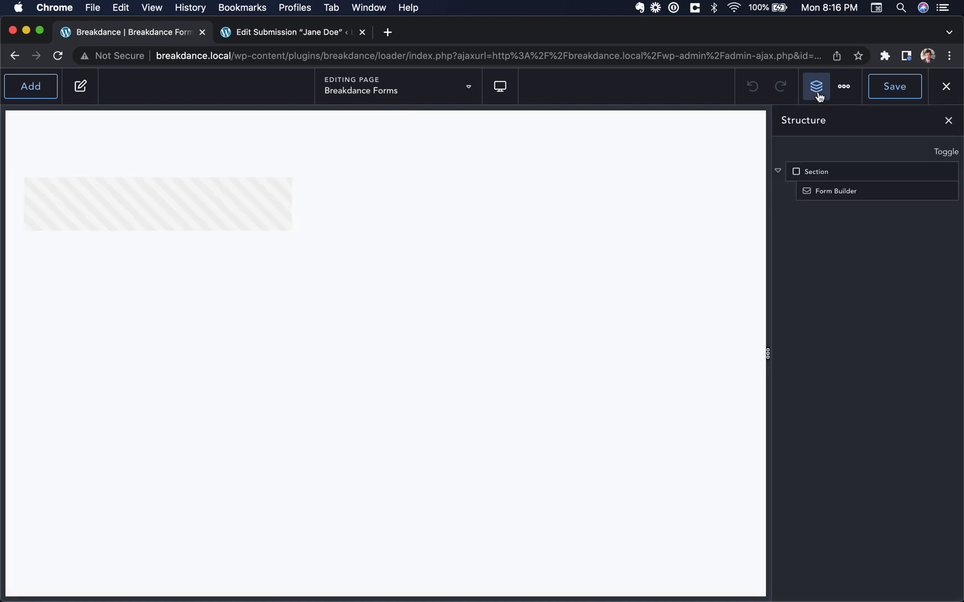
left_click(812, 171)
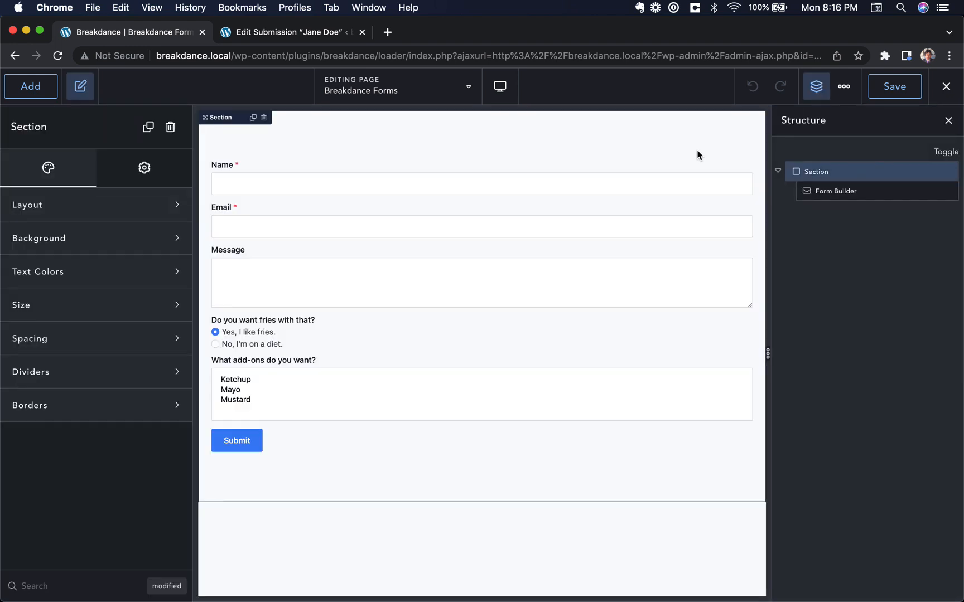
left_click(30, 86)
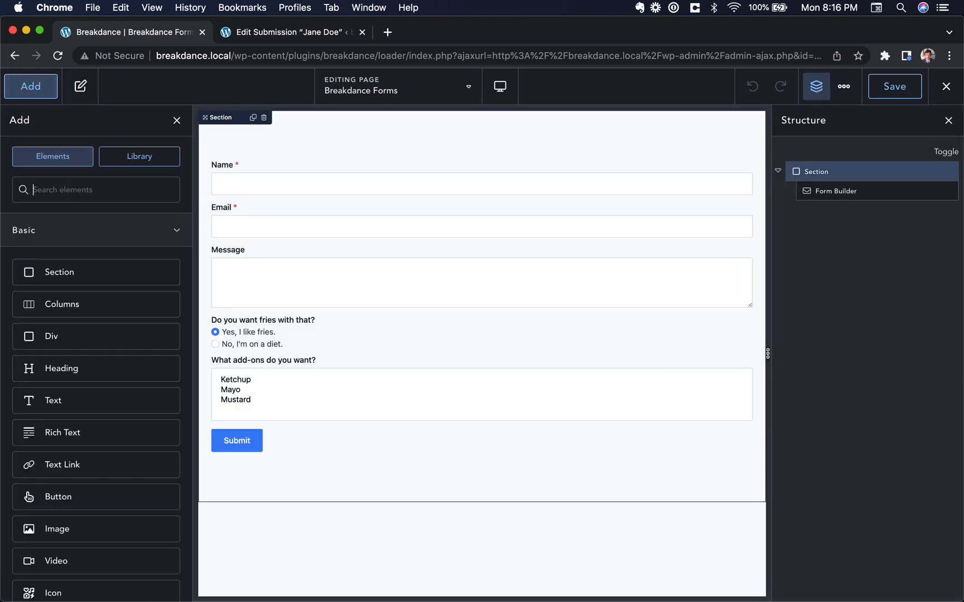
type("col")
left_click_drag(96, 239, 308, 387)
left_click(201, 385)
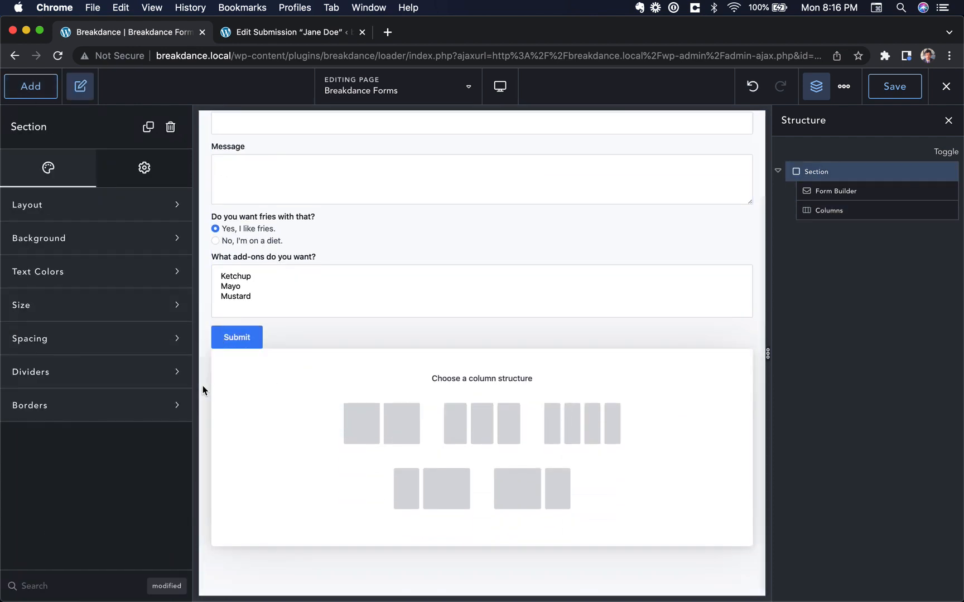
left_click(36, 96)
type("se")
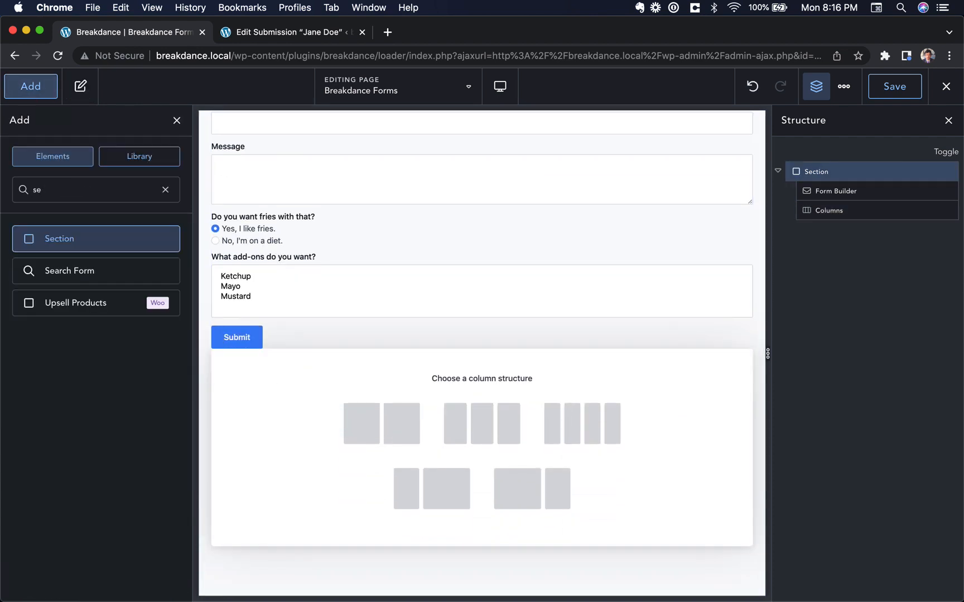
left_click(50, 177)
left_click_drag(359, 326, 434, 580)
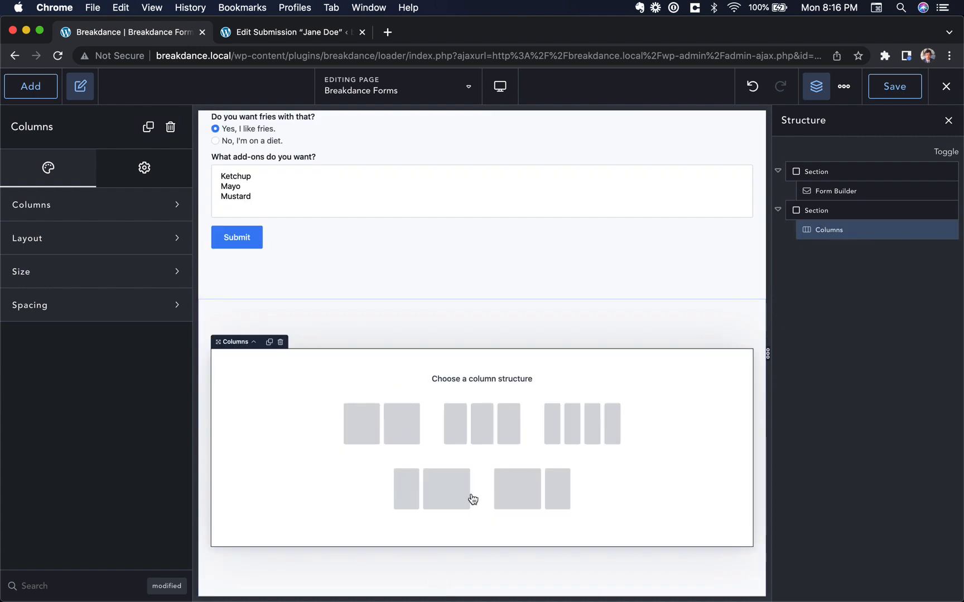
left_click(393, 435)
Put a Login Form in the left column and a Register Form in the right column
left_click(274, 496)
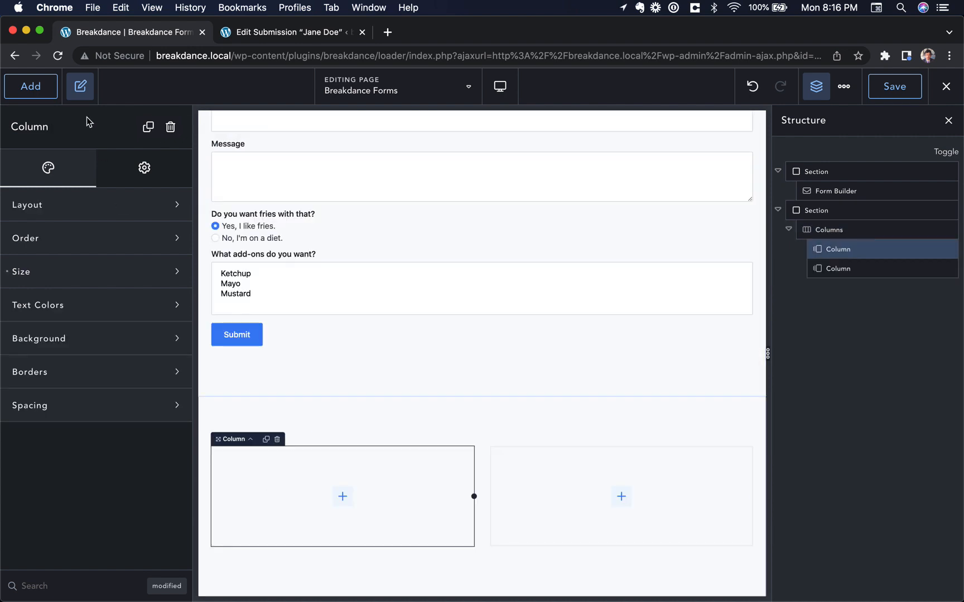
left_click(31, 86)
type("login")
left_click(56, 234)
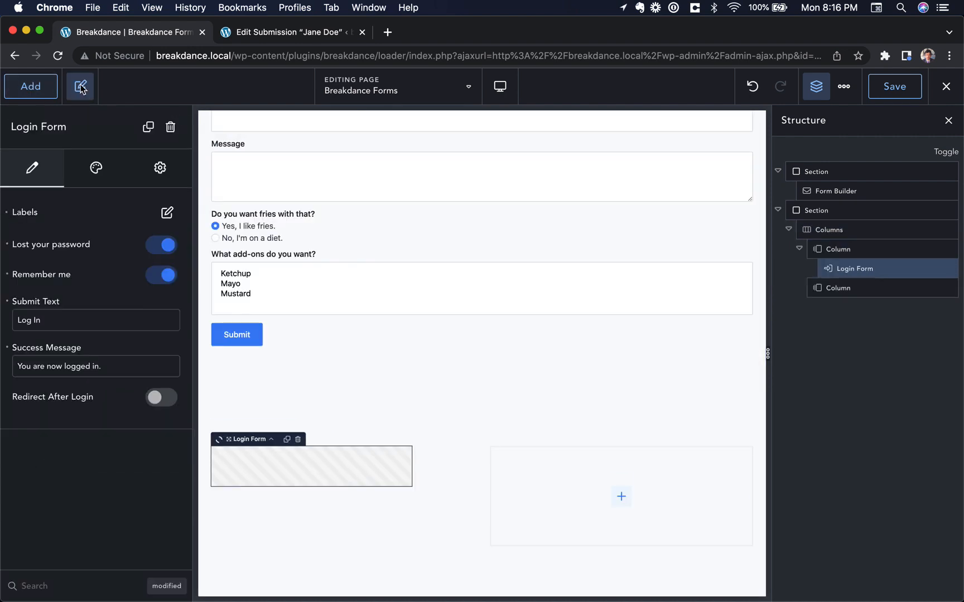
left_click(542, 469)
left_click(31, 86)
type("regi")
left_click(56, 236)
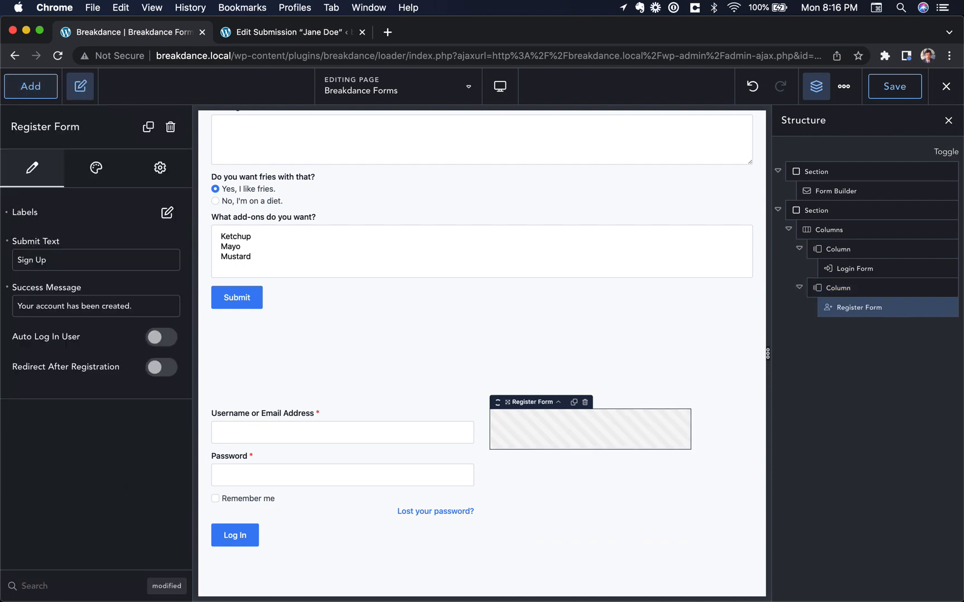
Add an h2 Heading reading 'Login Form' above the login form
left_click(368, 423)
left_click(31, 86)
type("head")
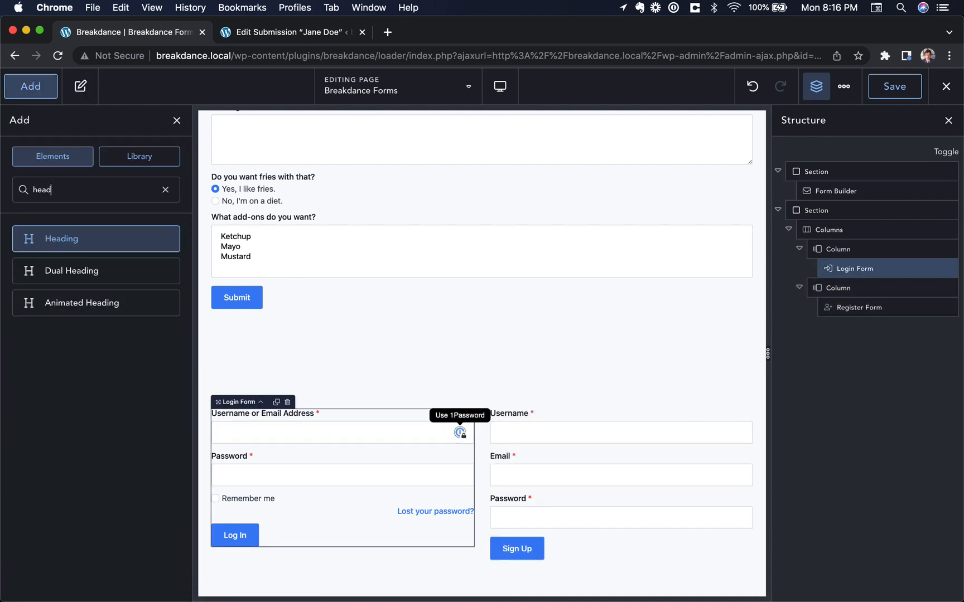
left_click(56, 238)
left_click_drag(290, 569, 282, 422)
triple_click(294, 429)
type("L")
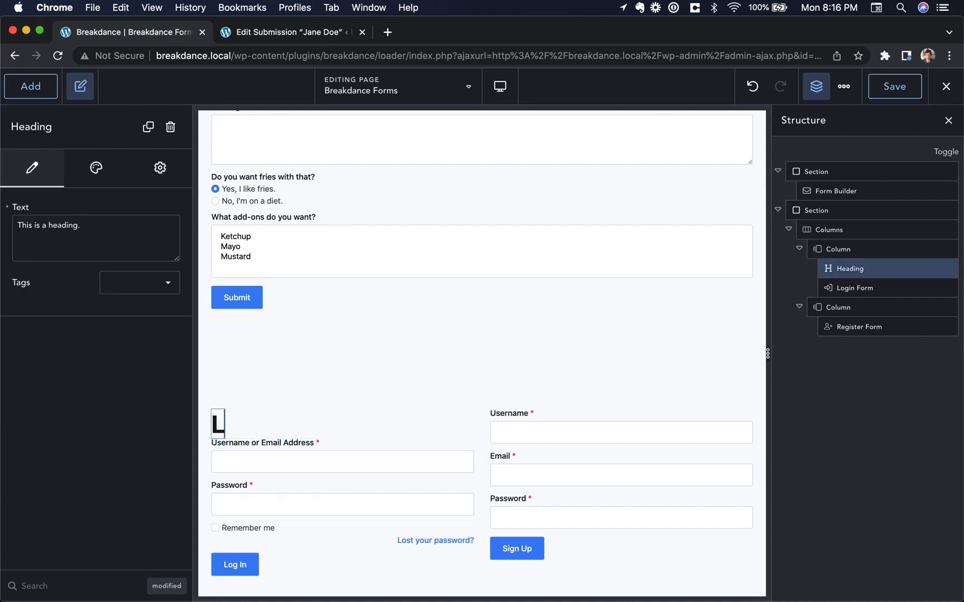
type("ogin Form")
left_click(378, 444)
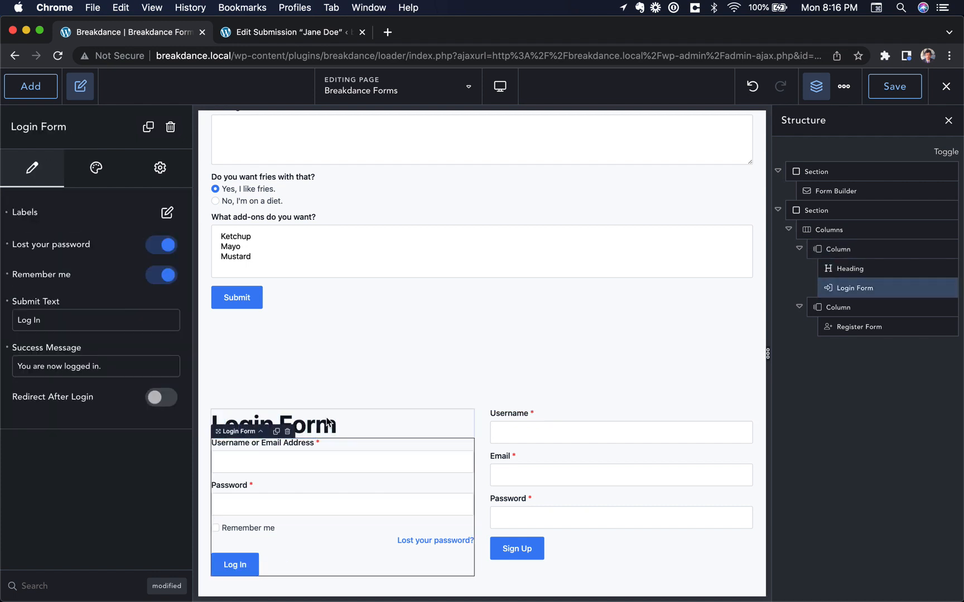
left_click(327, 431)
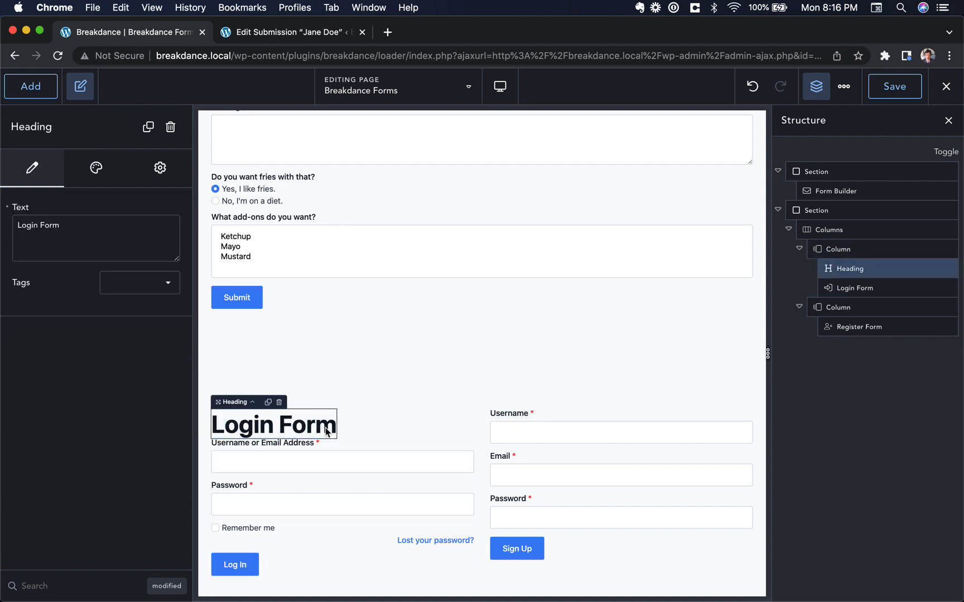
left_click(139, 281)
left_click(155, 326)
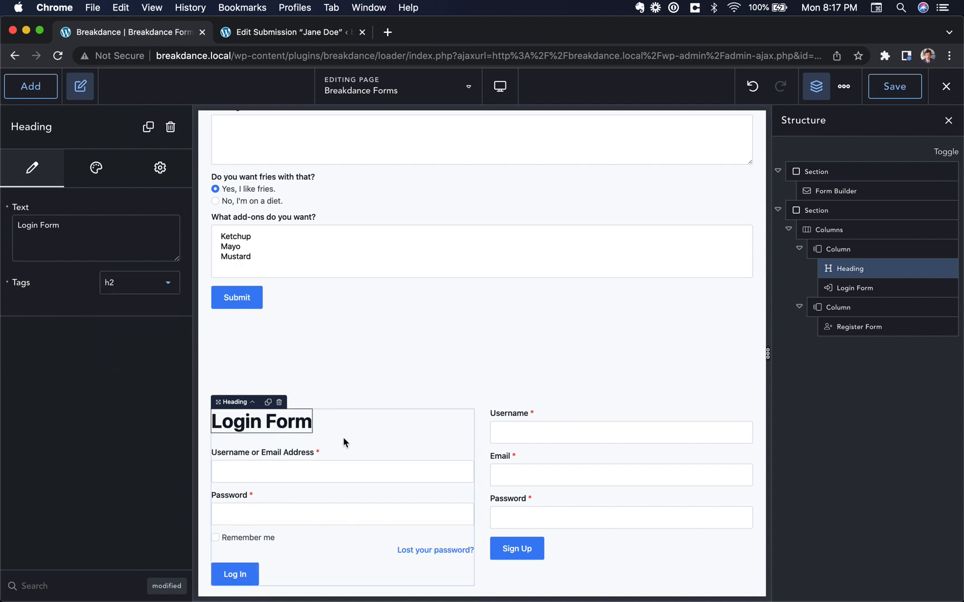
Delete the stray Icon Box block from the register column
left_click(331, 424)
left_click(565, 418)
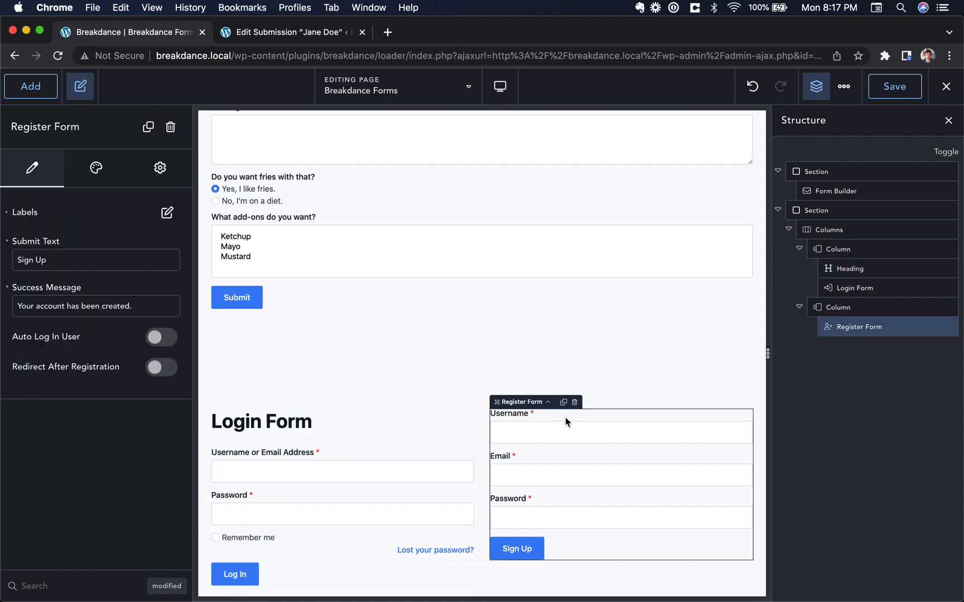
scroll(551, 560, "down", 2)
left_click(588, 524)
key("Delete")
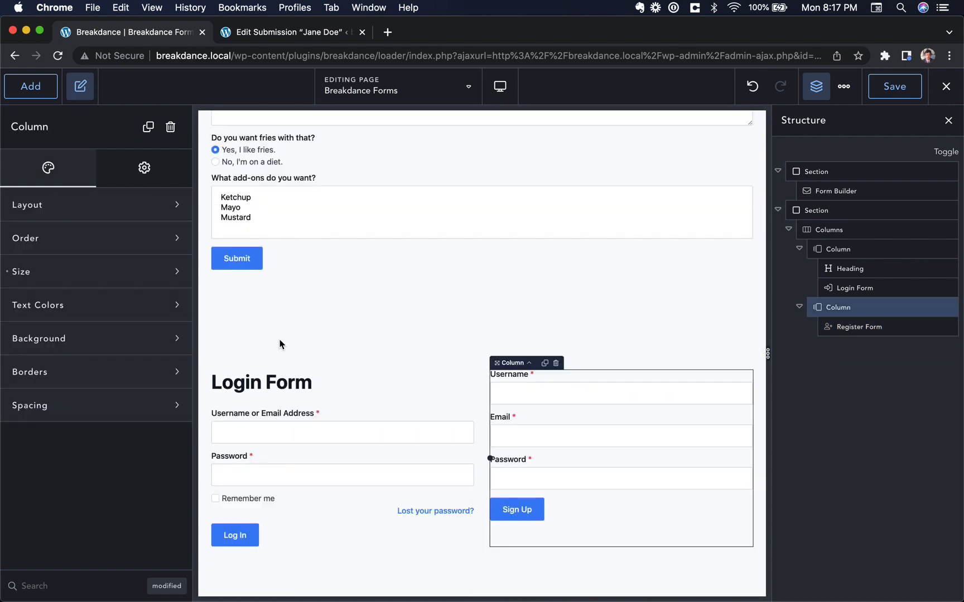
Copy the heading above the register form and change its text to 'Register Form'
right_click(273, 385)
left_click(321, 279)
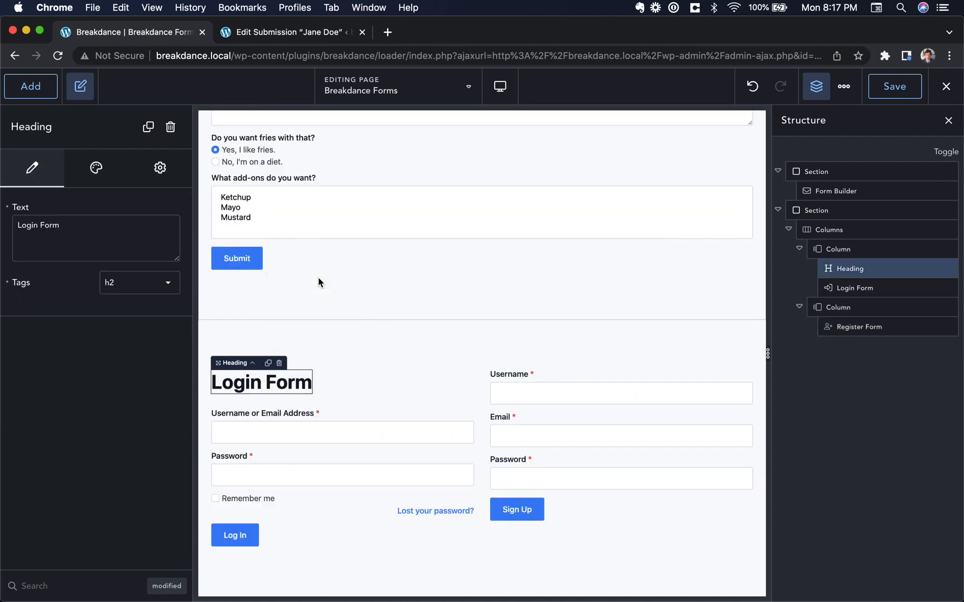
right_click(540, 377)
left_click(456, 287)
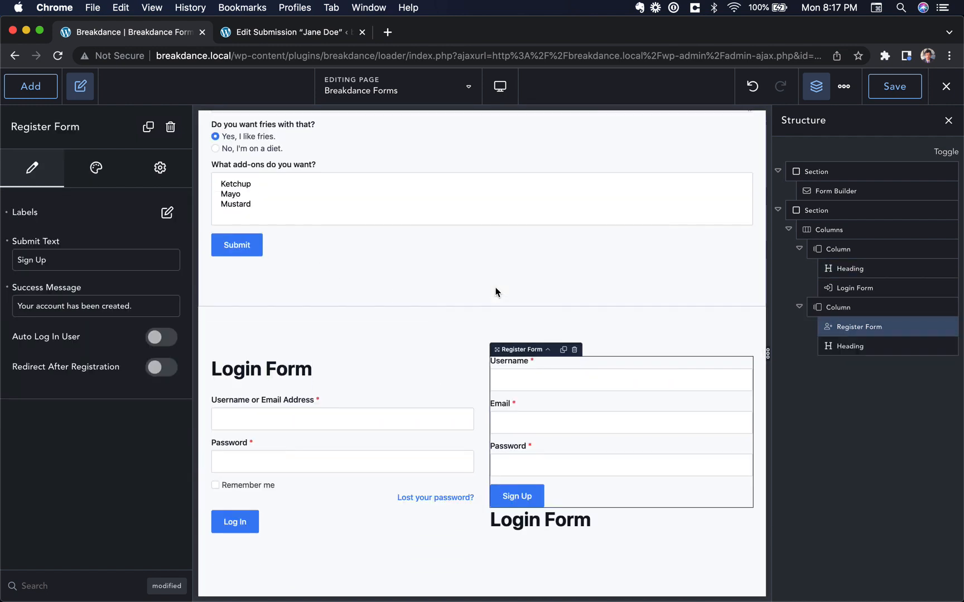
left_click(527, 517)
left_click_drag(527, 517, 527, 372)
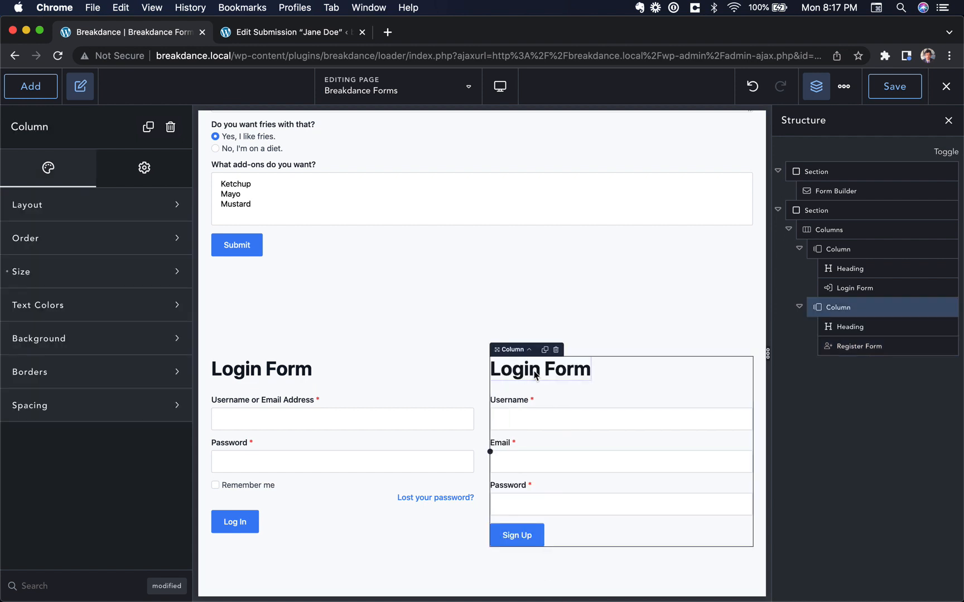
triple_click(527, 369)
type("Register Form")
left_click(483, 256)
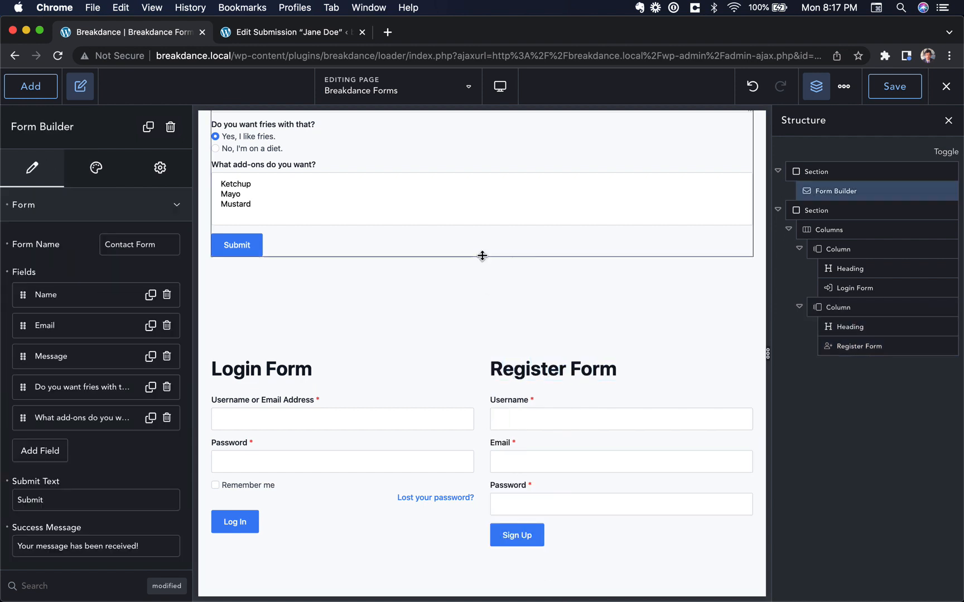
Select the contact Form Builder and expand the Form options in its Style tab
scroll(322, 206, "up", 4)
left_click(331, 132)
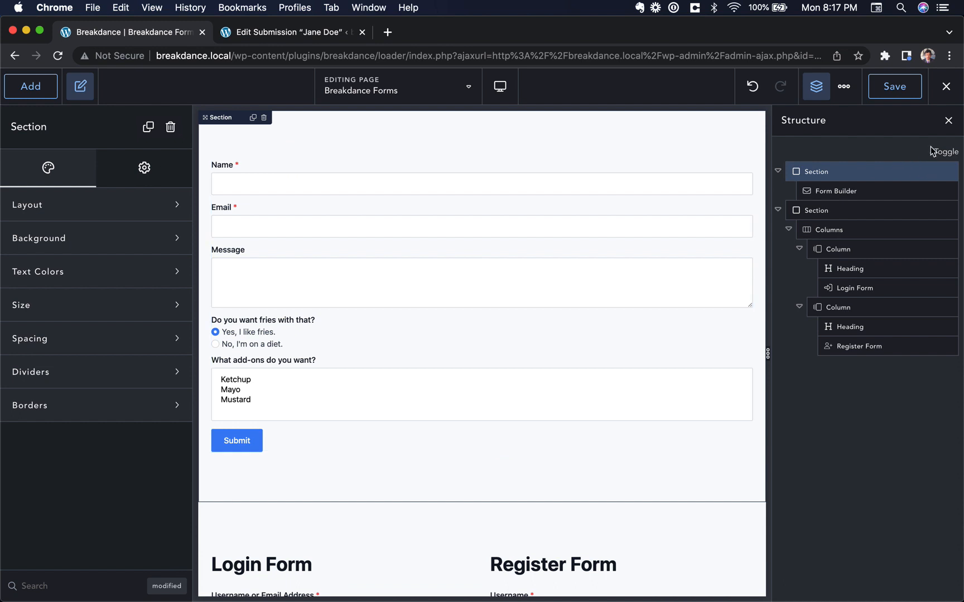
scroll(404, 339, "down", 5)
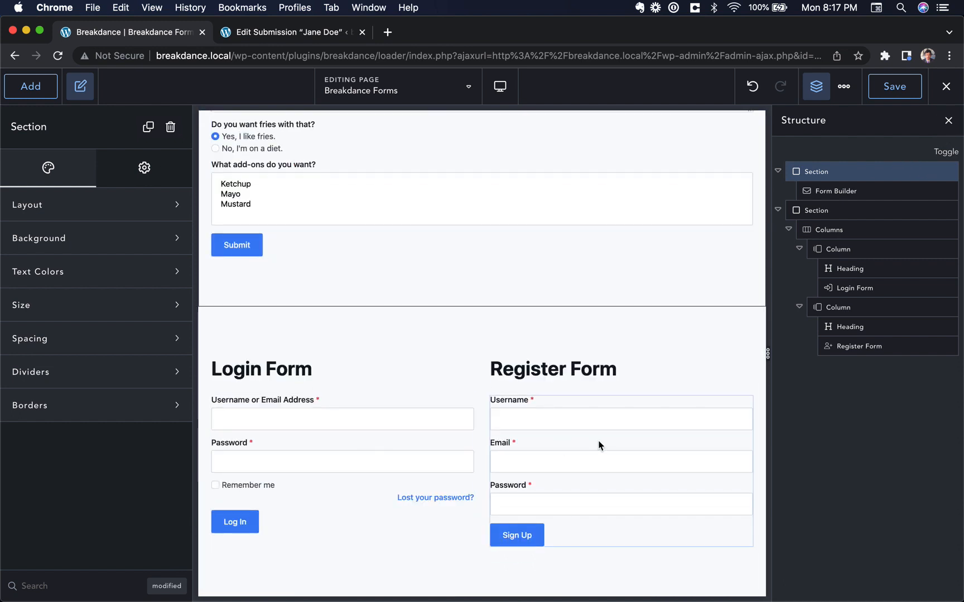
scroll(608, 429, "up", 5)
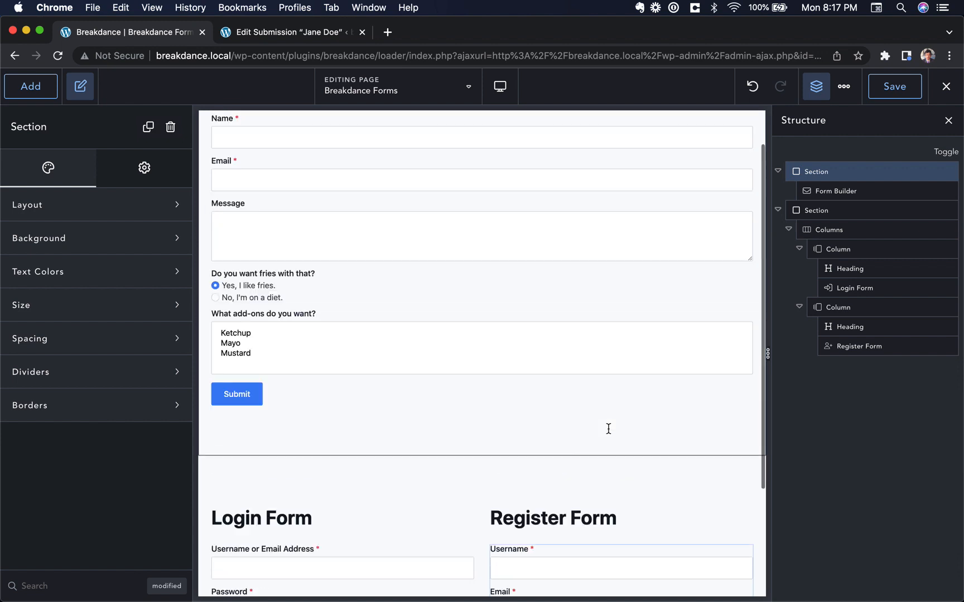
left_click(274, 226)
left_click(85, 165)
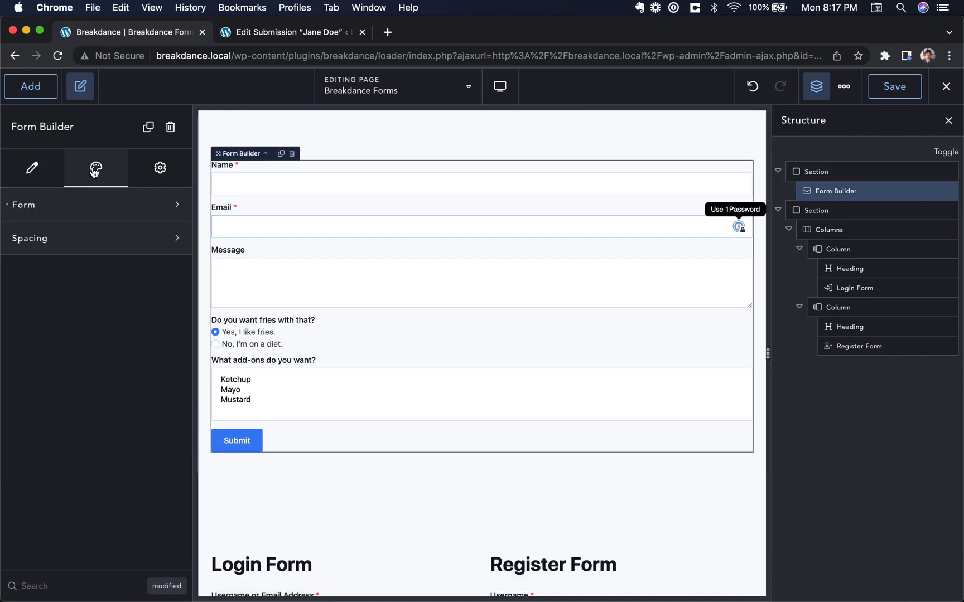
left_click(78, 208)
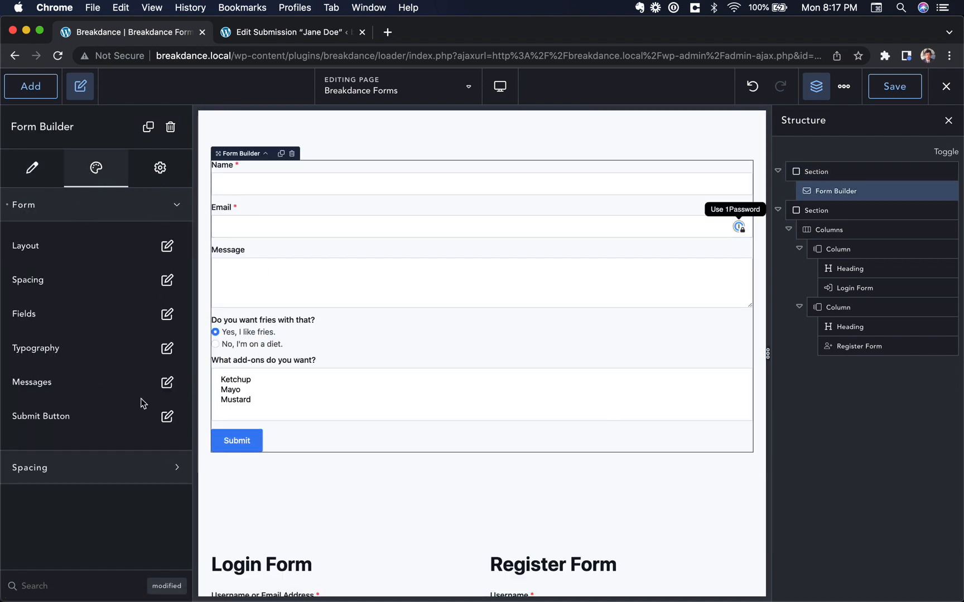
Try Full Width on the Submit button, reset it to default, then close the Structure panel
left_click(167, 416)
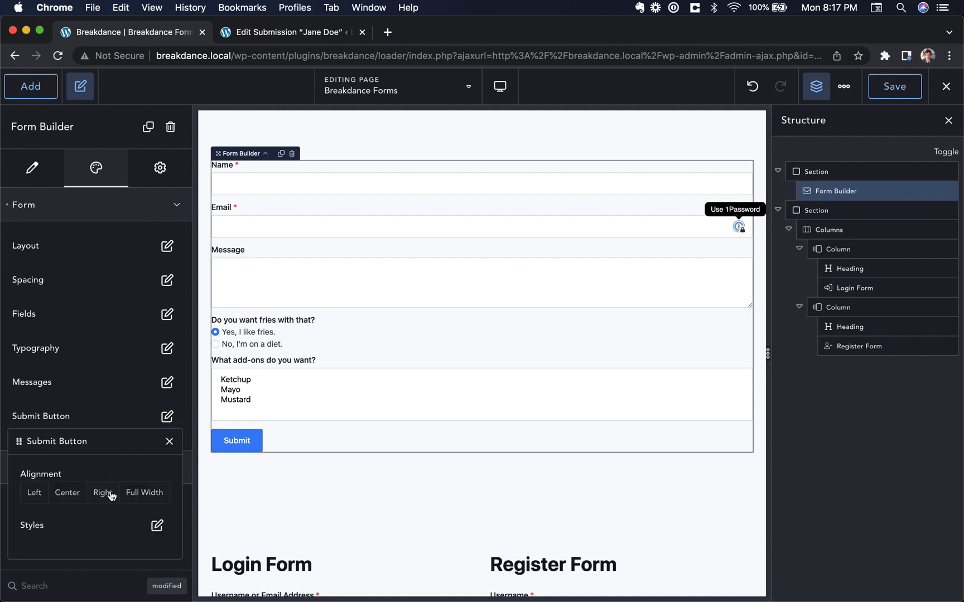
left_click(138, 495)
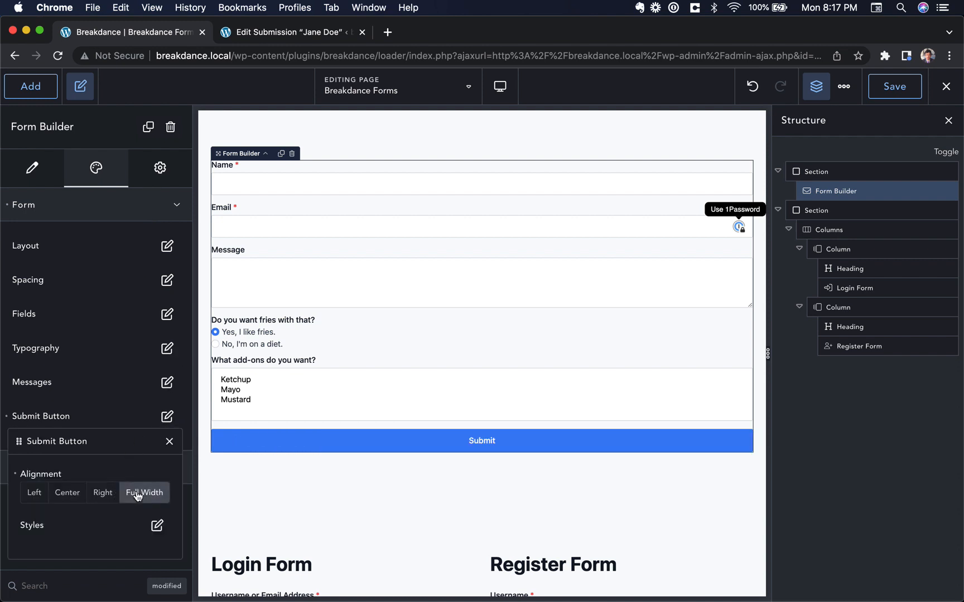
left_click(15, 475)
left_click(170, 441)
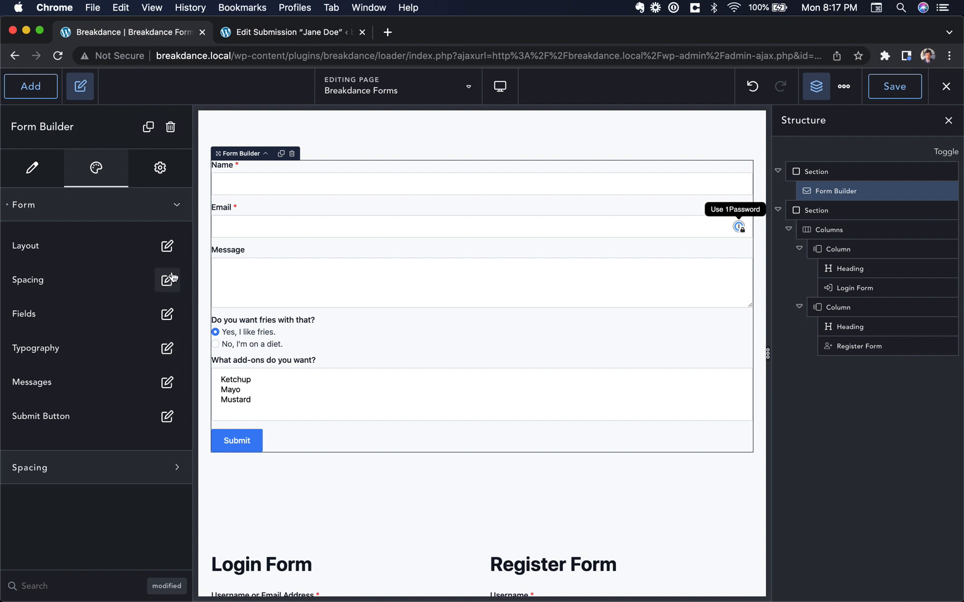
left_click(77, 206)
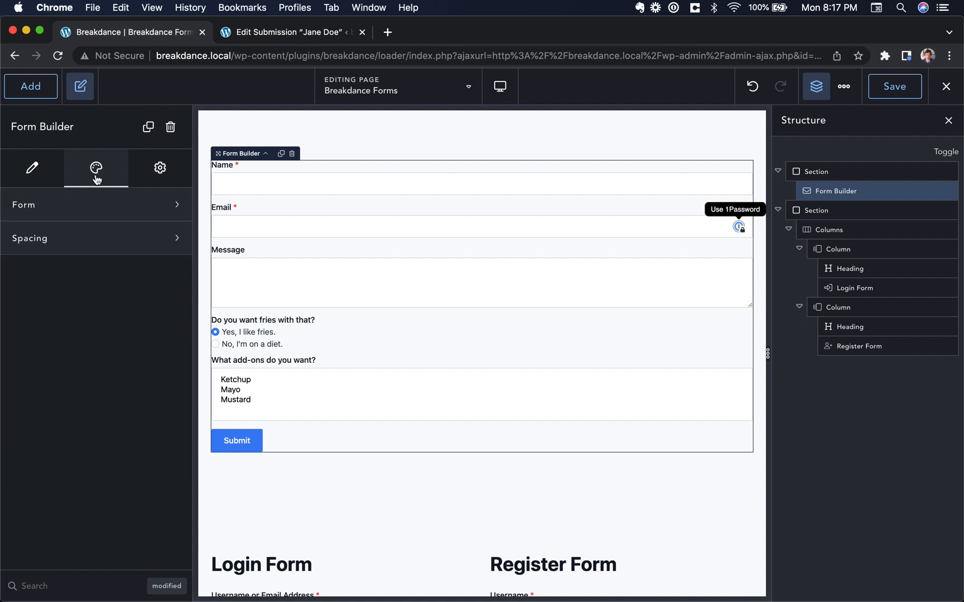
left_click(465, 142)
left_click(949, 121)
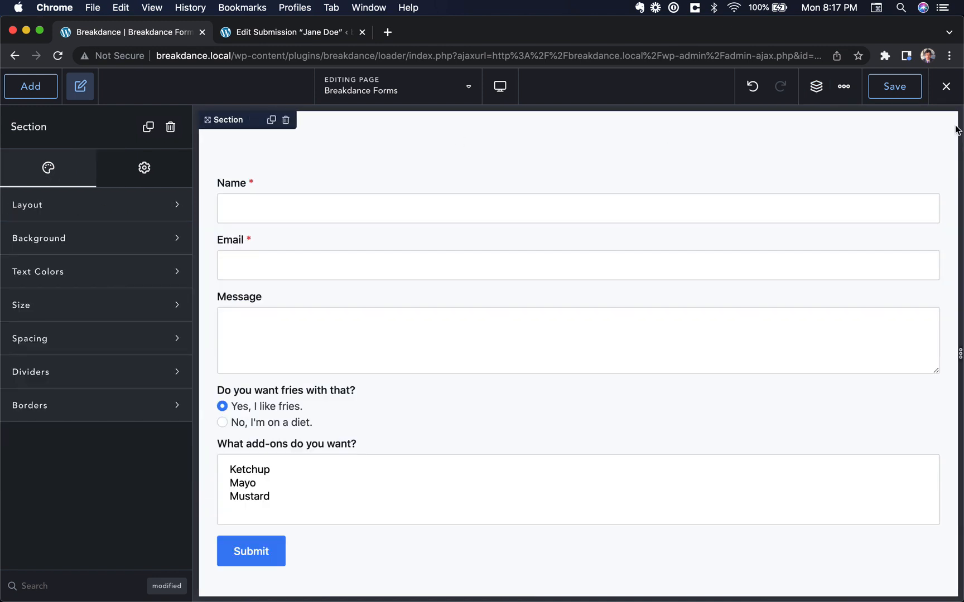
Save the page and open Global Settings > Forms > Fields for editing
left_click(893, 86)
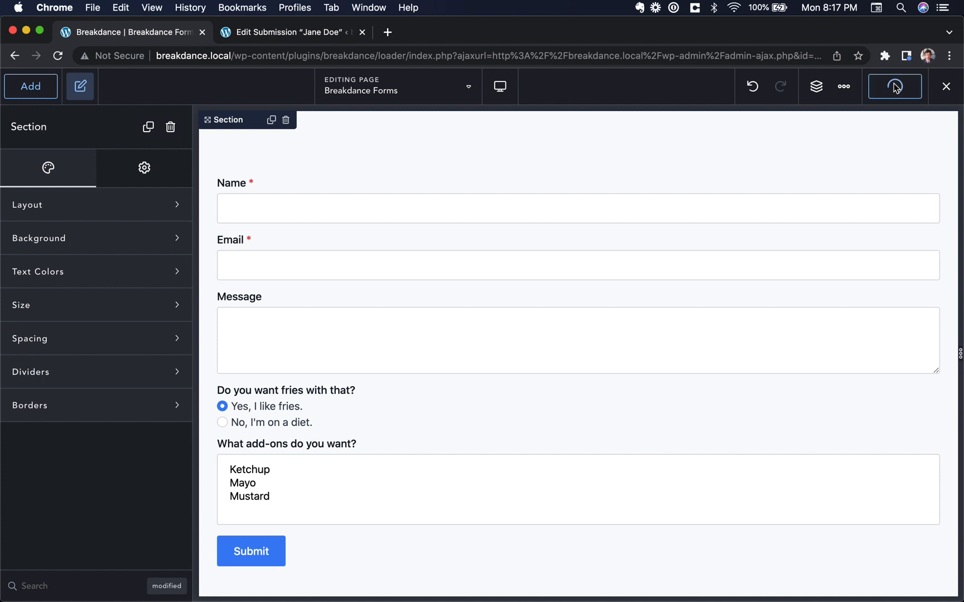
left_click(851, 96)
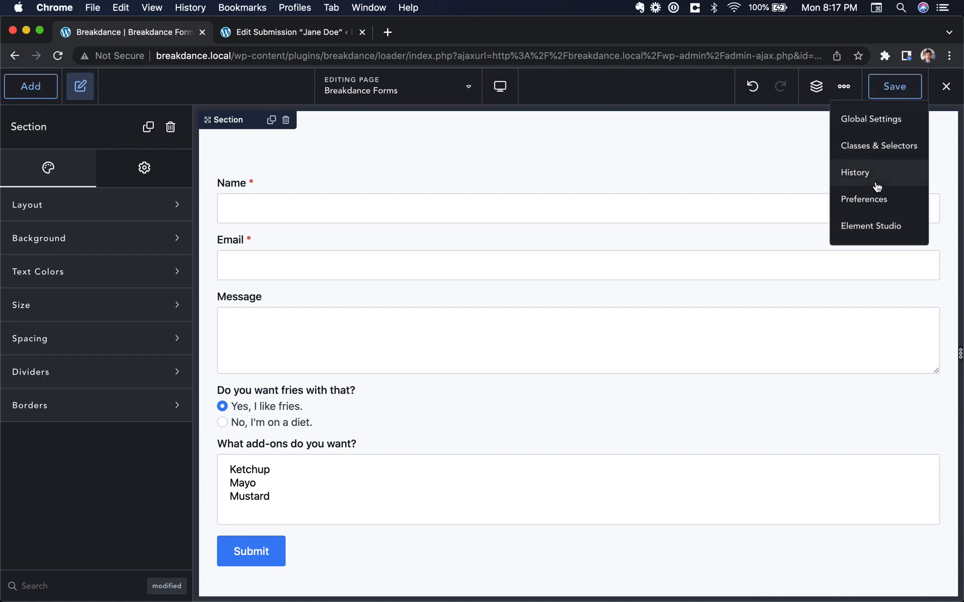
left_click(862, 117)
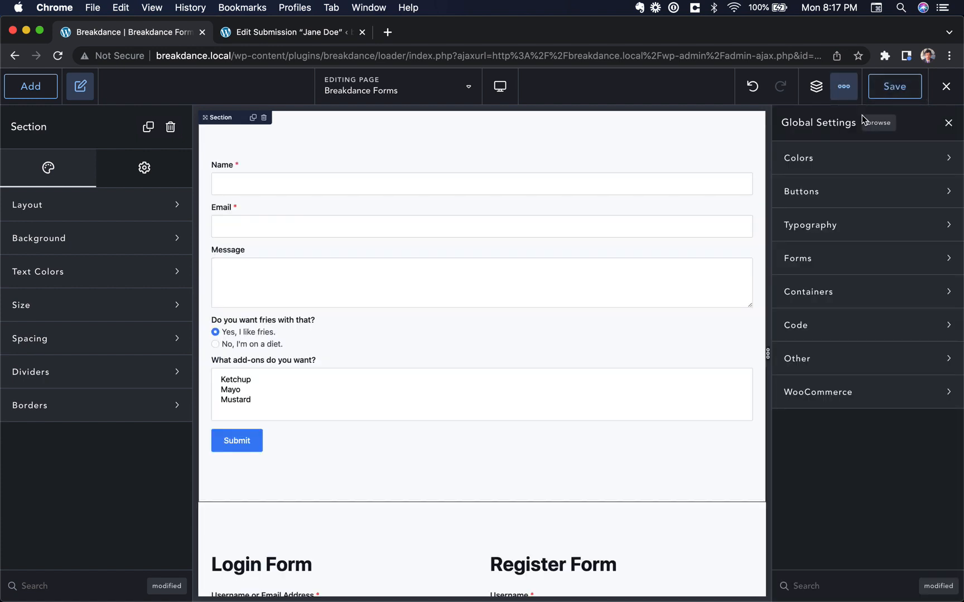
left_click(846, 260)
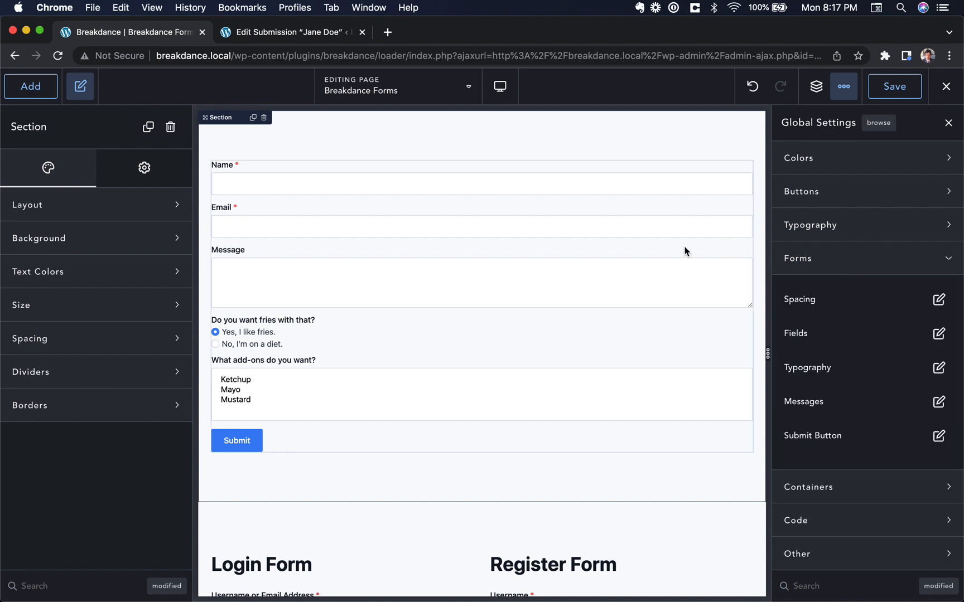
left_click(937, 334)
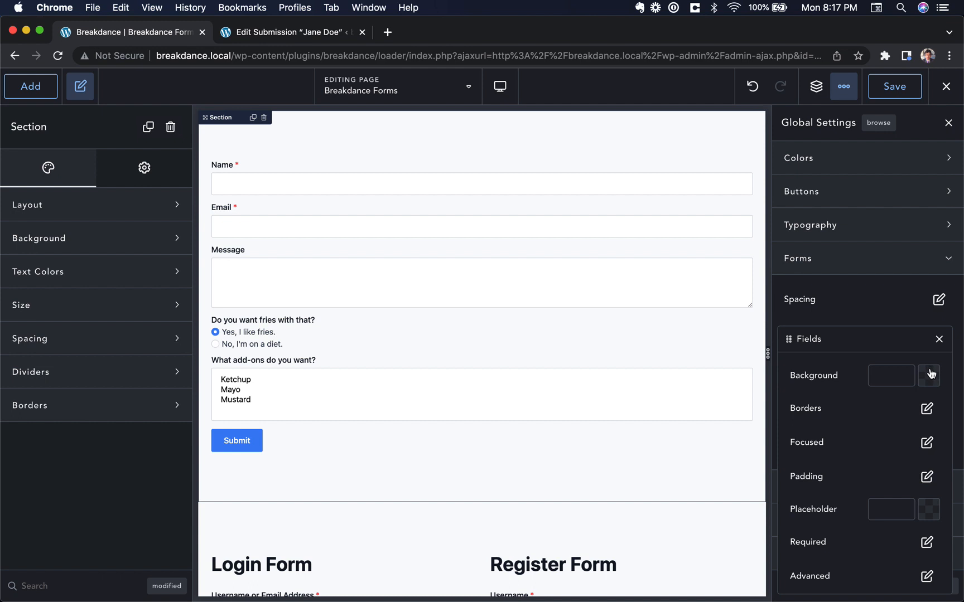
Give the global form field borders a black colour and solid 1 px style
left_click(927, 409)
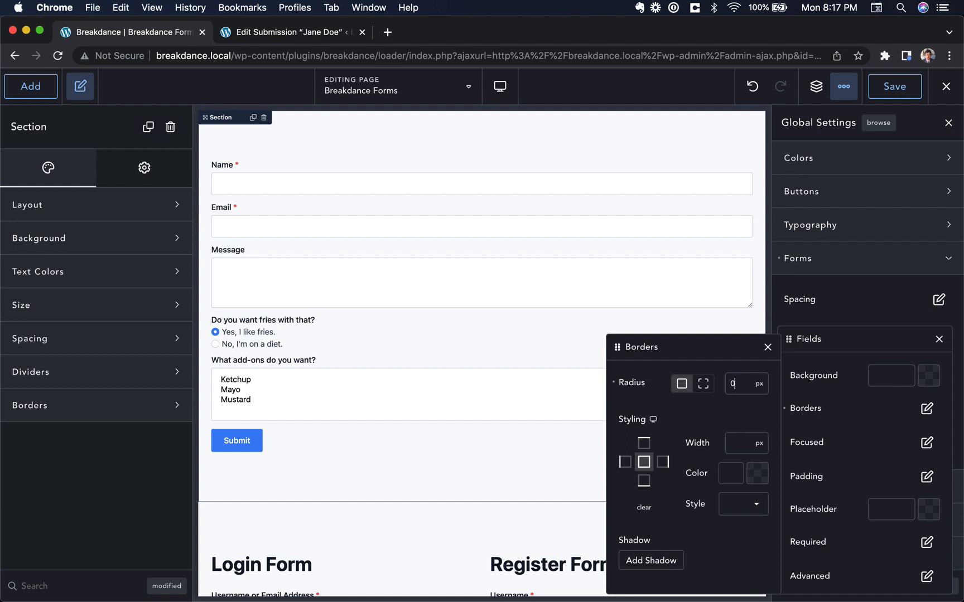
left_click(756, 474)
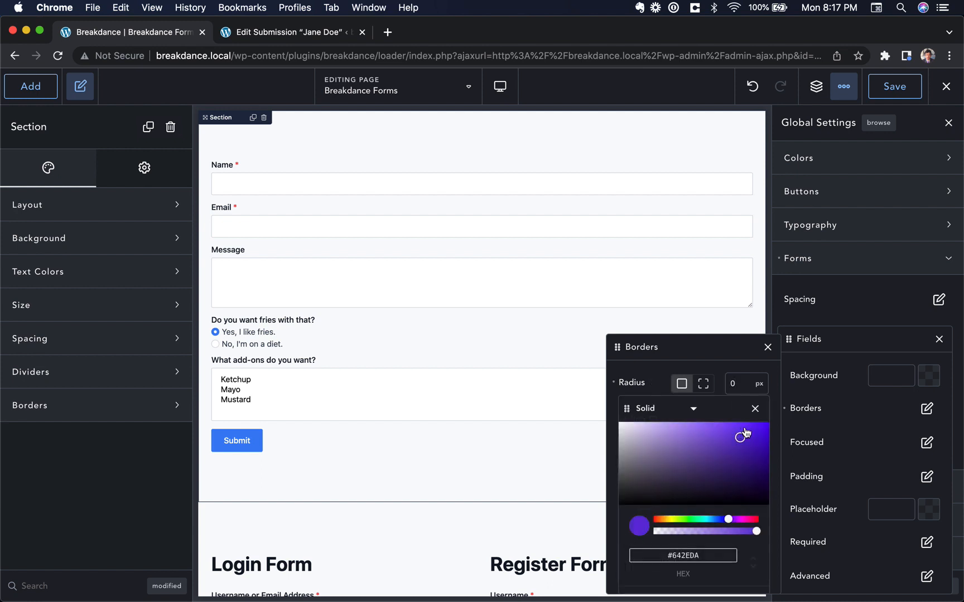
left_click(755, 399)
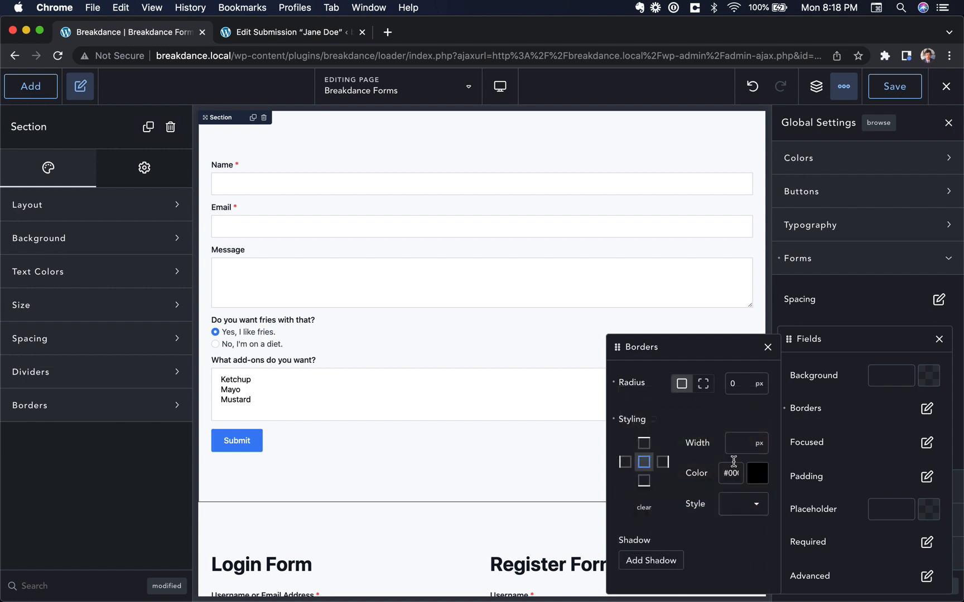
left_click(737, 507)
left_click(739, 496)
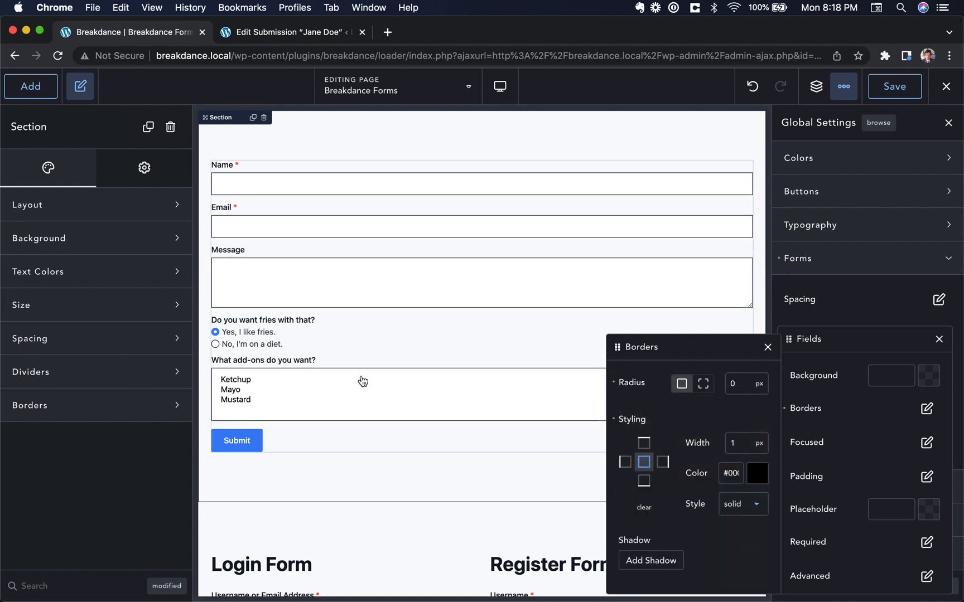
scroll(283, 231, "down", 5)
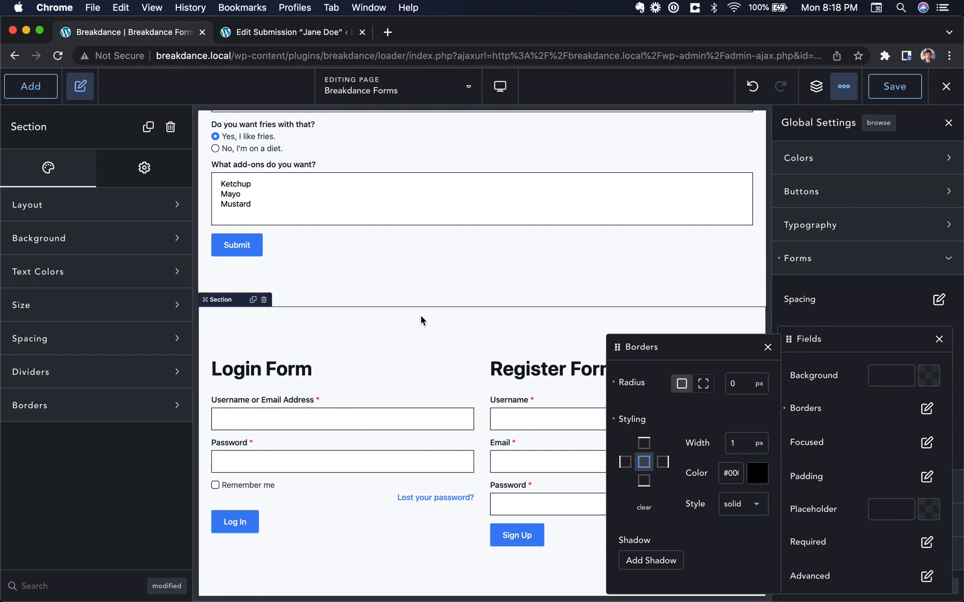
left_click(22, 91)
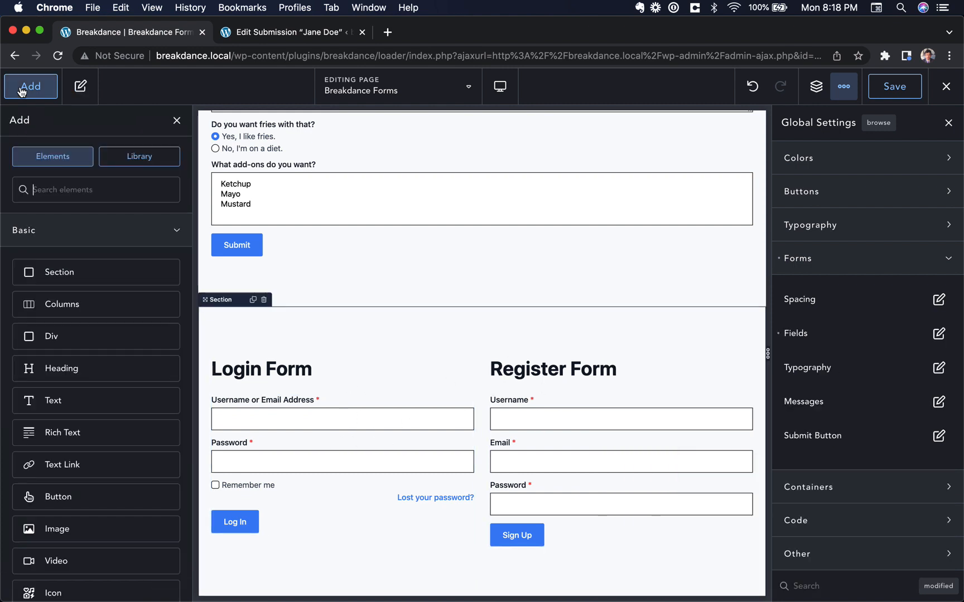
Close the elements panel and scroll to review the bordered Login and Register form fields
left_click(21, 91)
scroll(460, 276, "up", 6)
scroll(278, 254, "down", 10)
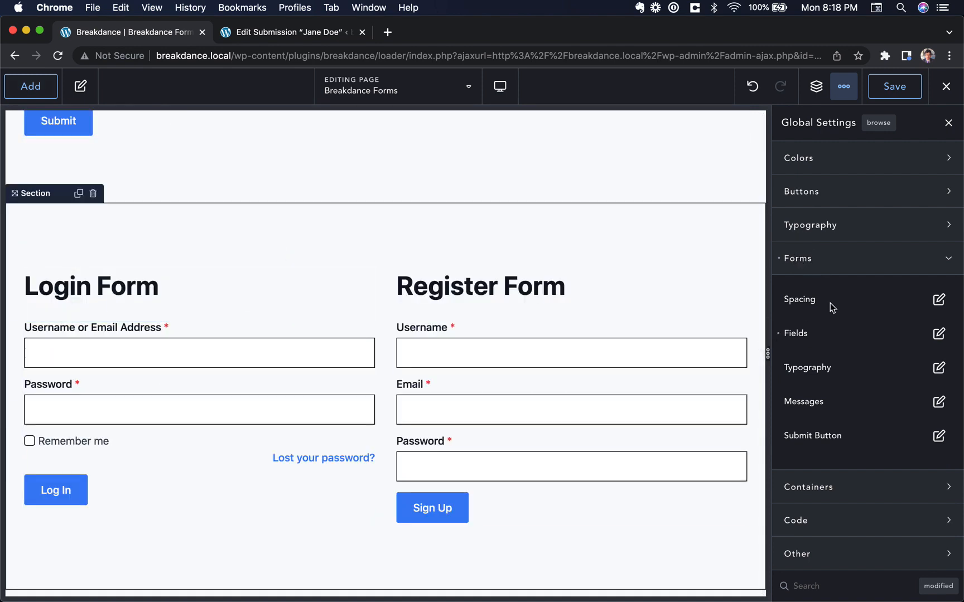
scroll(844, 392, "down", 1)
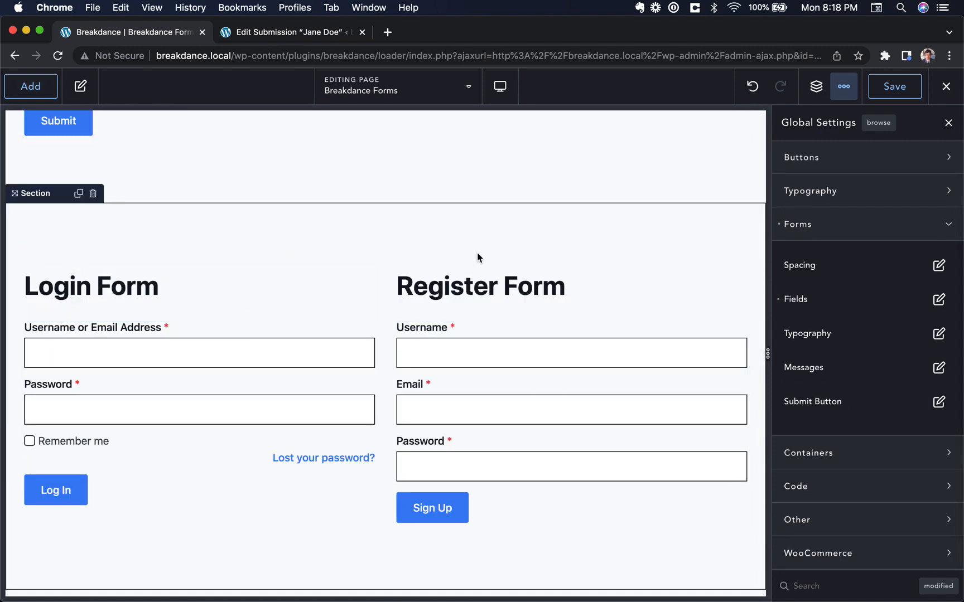
scroll(544, 346, "up", 8)
scroll(379, 400, "down", 8)
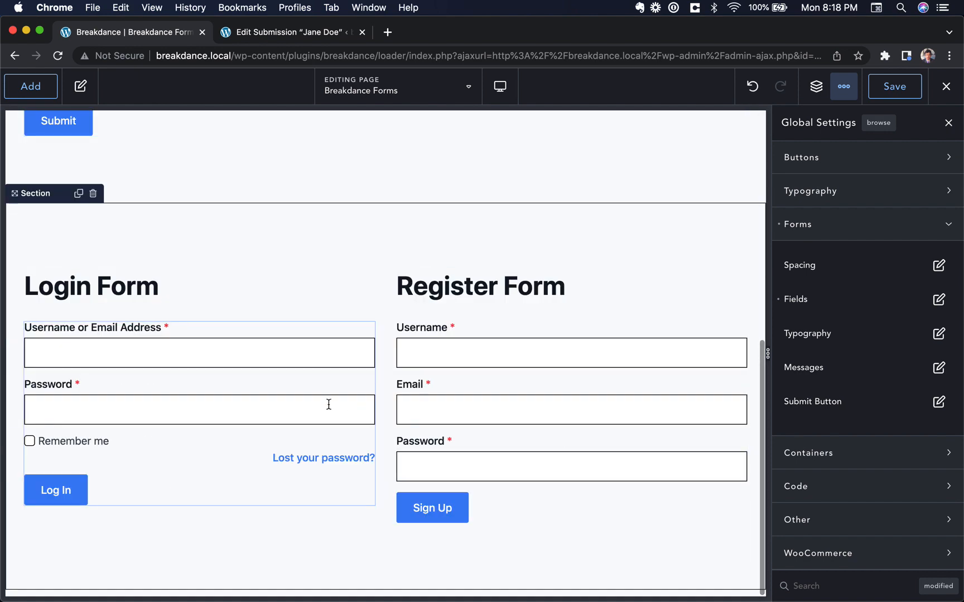
Set the form label font size to 14 px with 0.5 px letter spacing
left_click(939, 334)
left_click(927, 396)
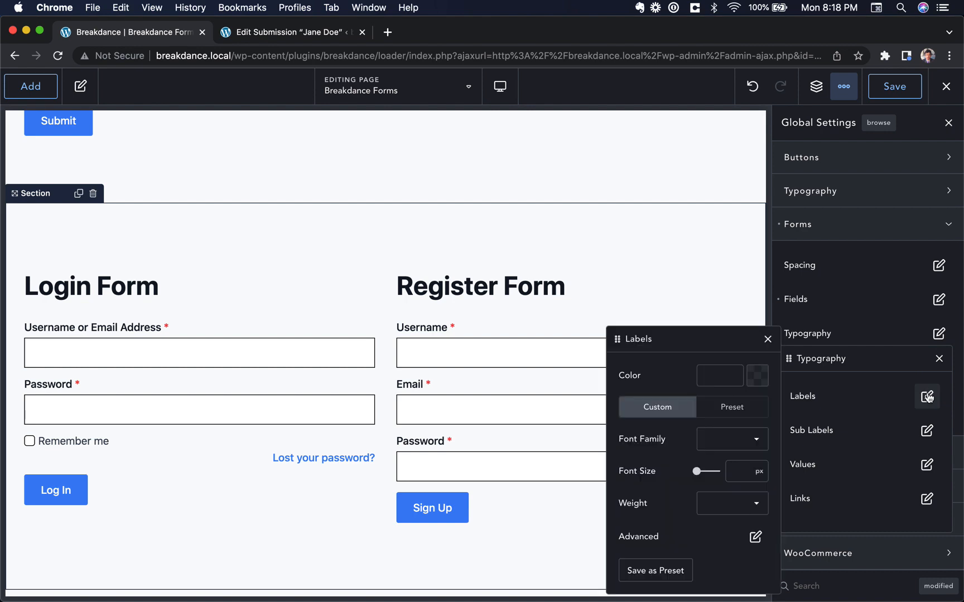
mouse_move(697, 471)
left_mouse_down()
mouse_move(719, 470)
mouse_move(699, 471)
left_mouse_up()
key("Down")
key("Down")
key("Down")
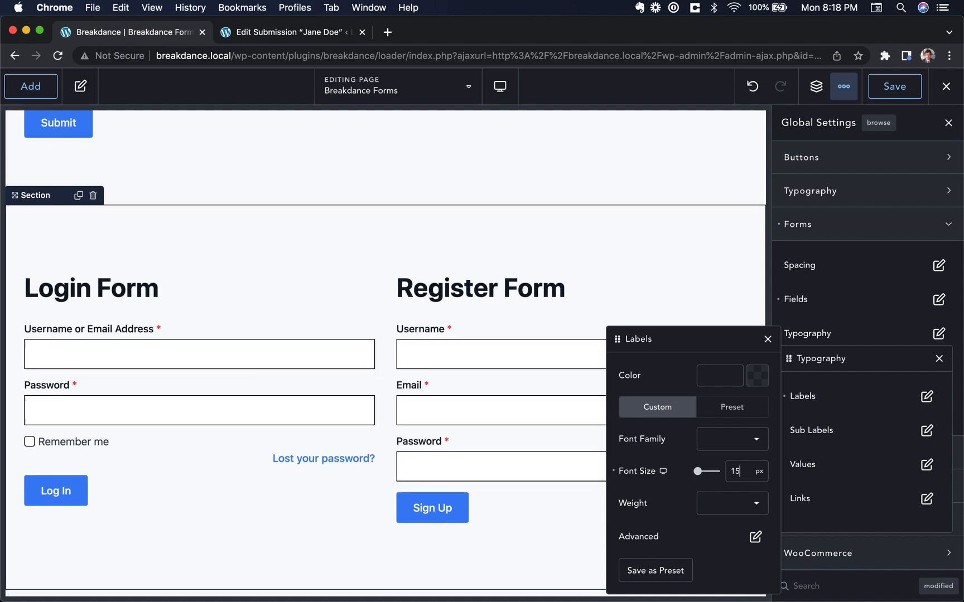
left_click(754, 537)
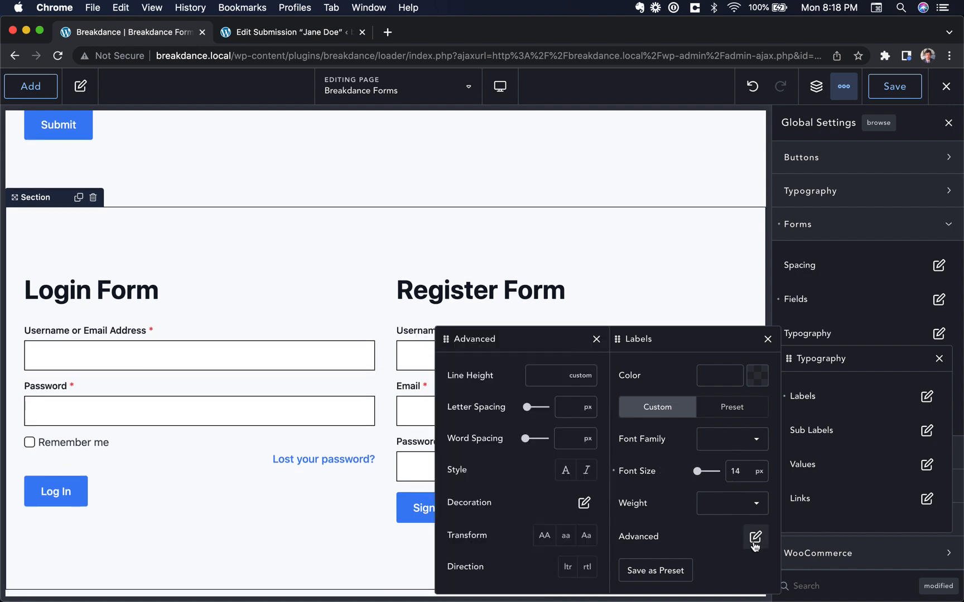
type("1")
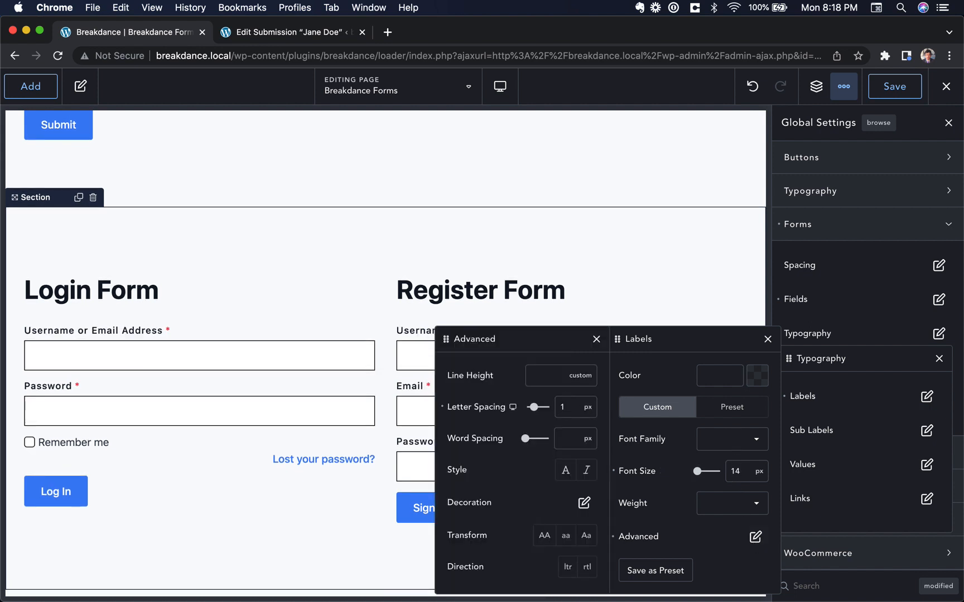
type("0.5")
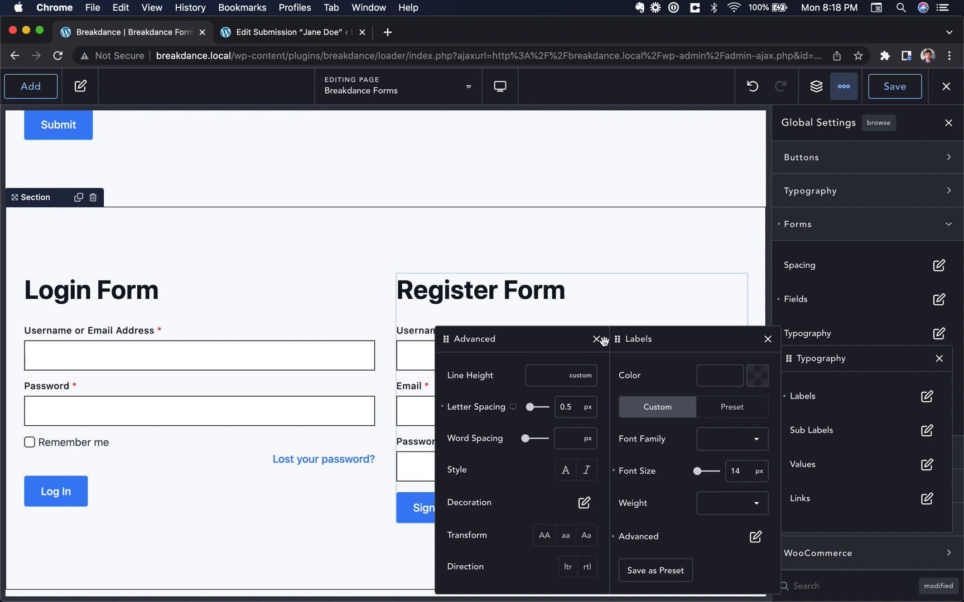
left_click(596, 339)
Change the form label colour to near-black #080808
left_click(739, 367)
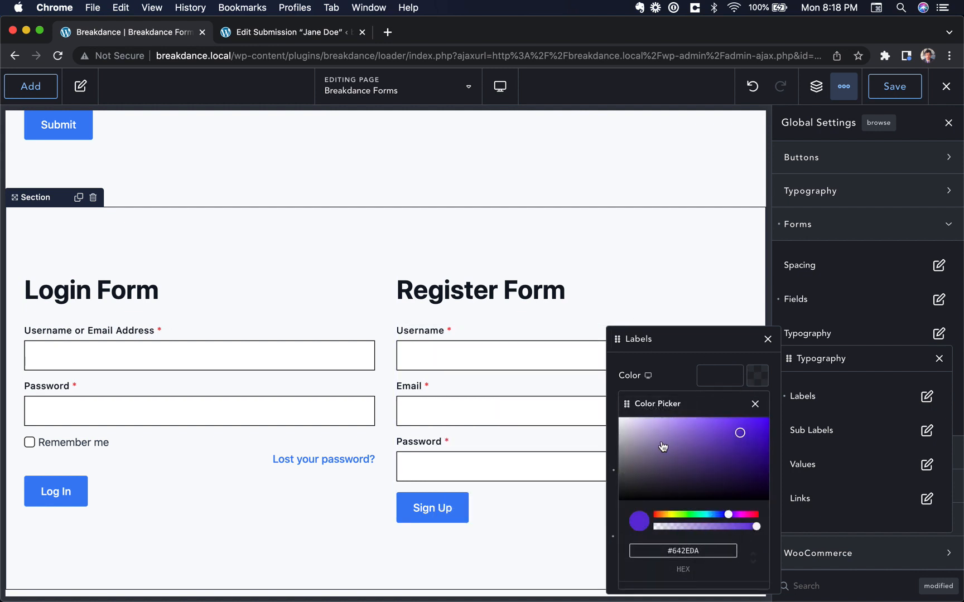
left_click(643, 449)
mouse_move(622, 481)
left_mouse_down()
mouse_move(627, 489)
mouse_move(619, 463)
mouse_move(613, 499)
mouse_move(604, 478)
left_mouse_up()
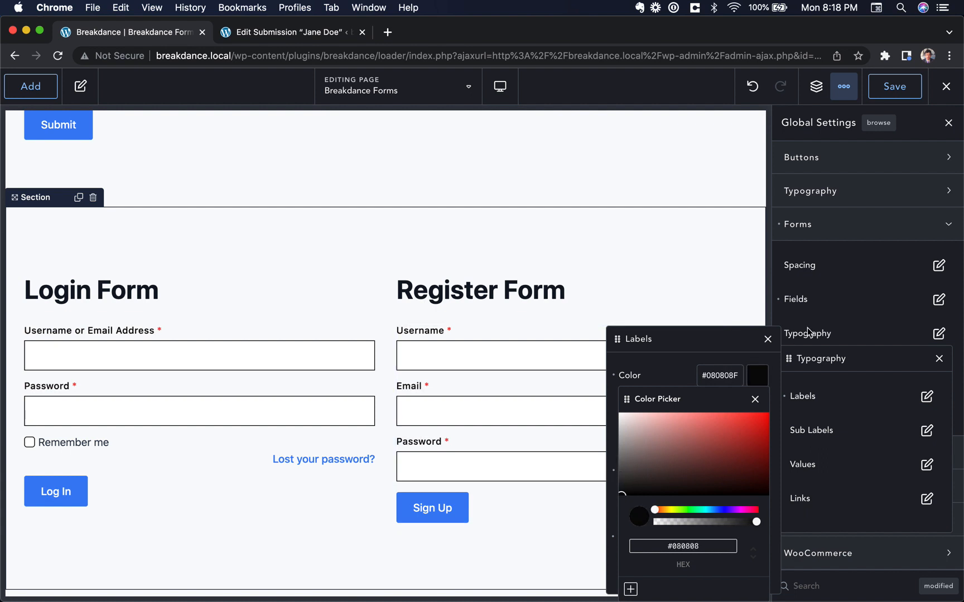
left_click(754, 400)
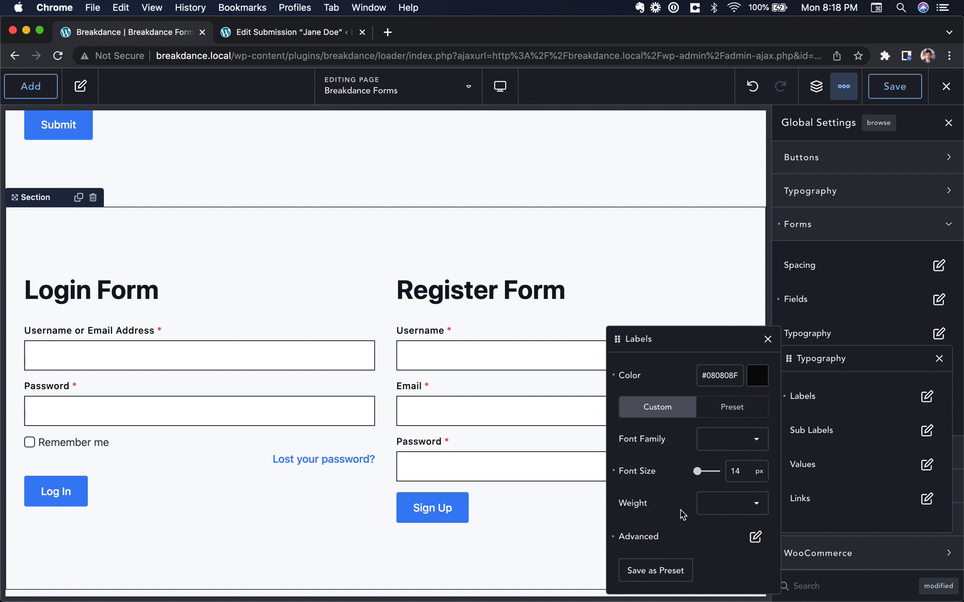
left_click(767, 339)
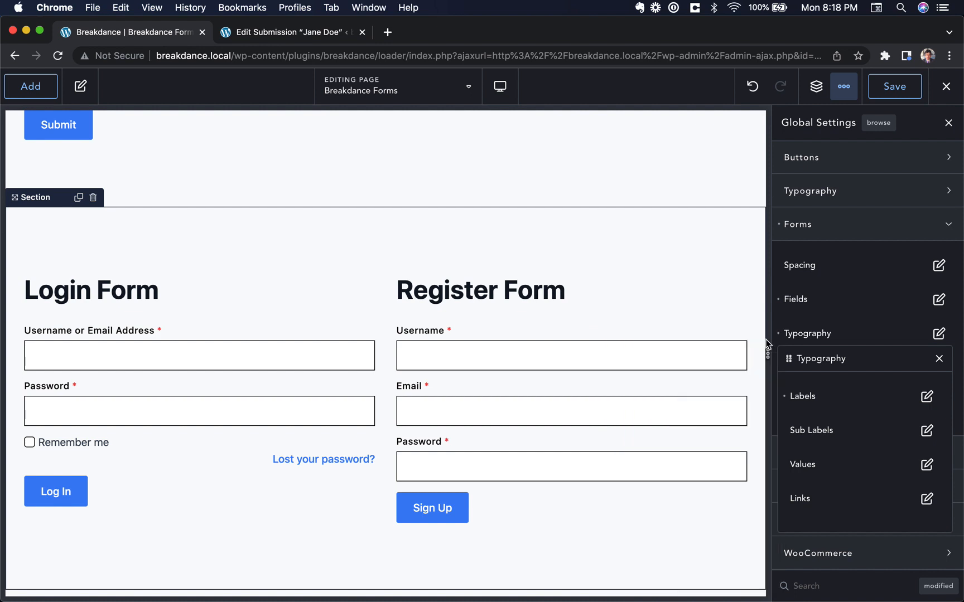
Insert a 'Click Here' Button element and drag it directly above the order form
scroll(58, 318, "up", 3)
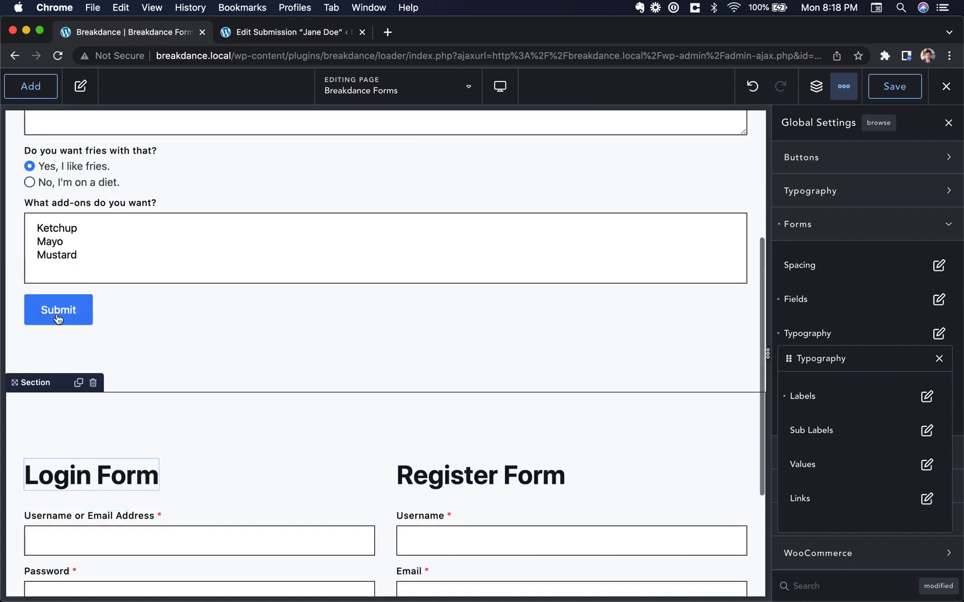
scroll(68, 290, "up", 4)
left_click(31, 86)
type("b")
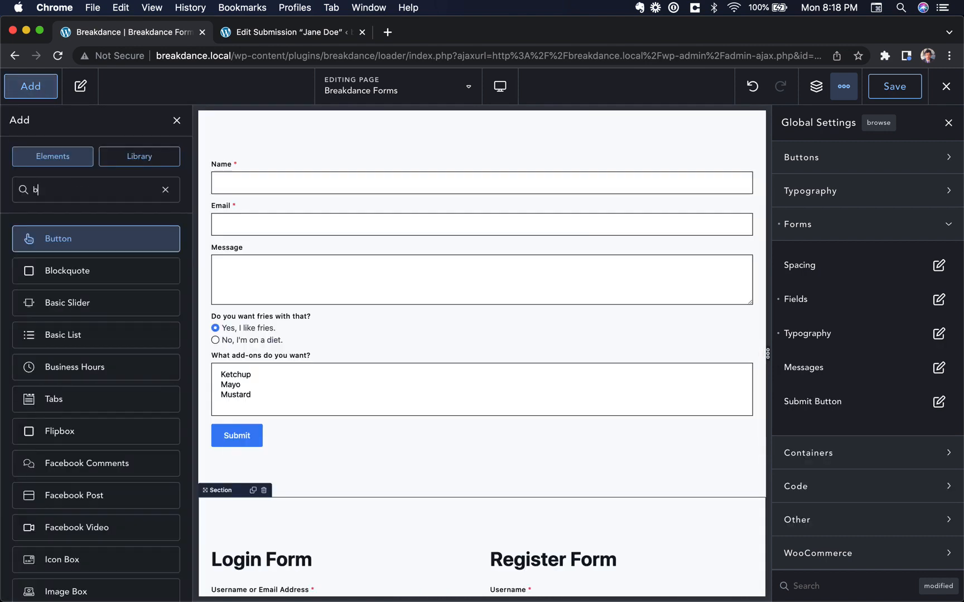
key("Return")
scroll(336, 430, "down", 4)
left_click_drag(258, 545, 350, 192)
scroll(346, 279, "up", 4)
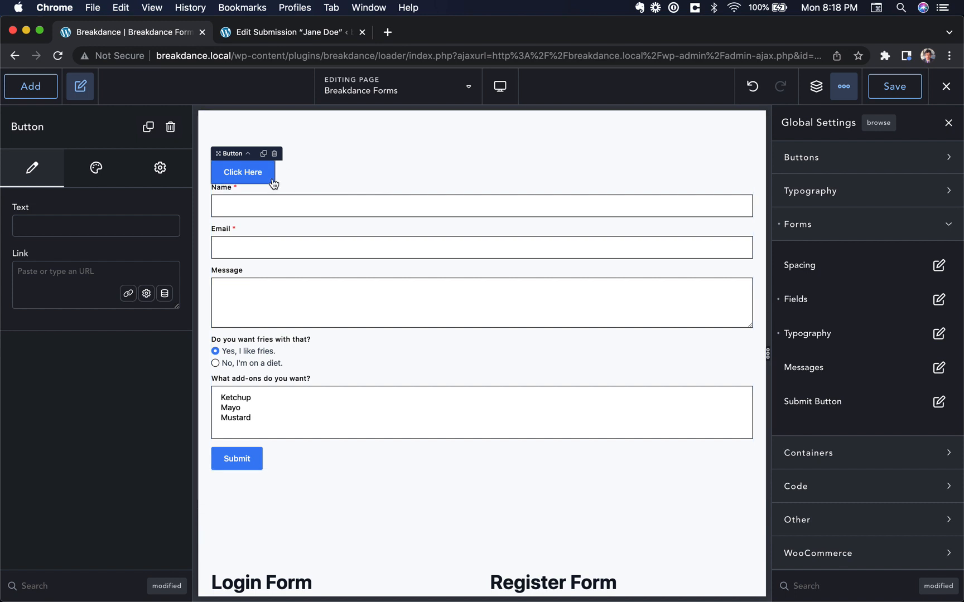
left_click(300, 484)
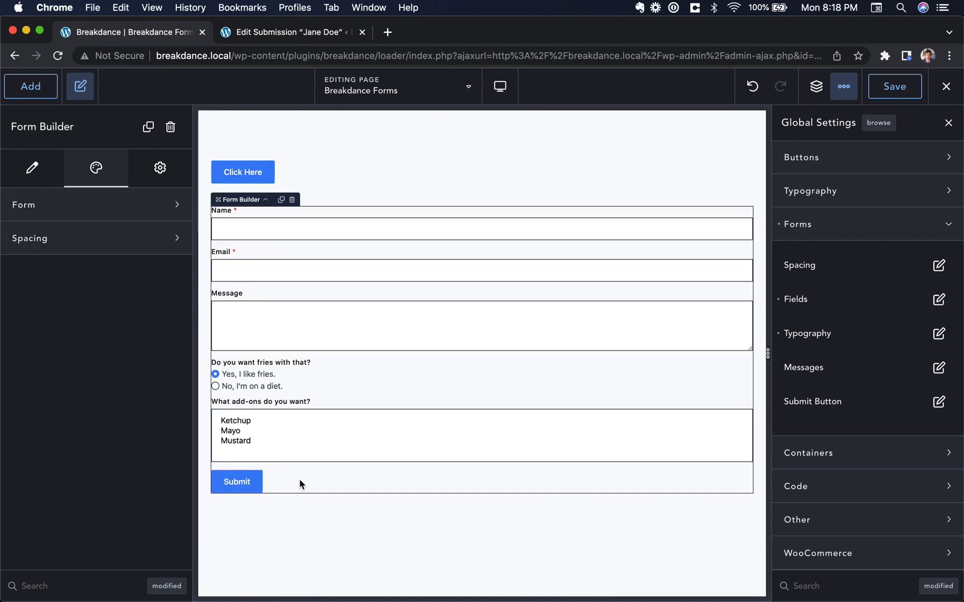
Set the primary button background colour to purple
left_click(864, 231)
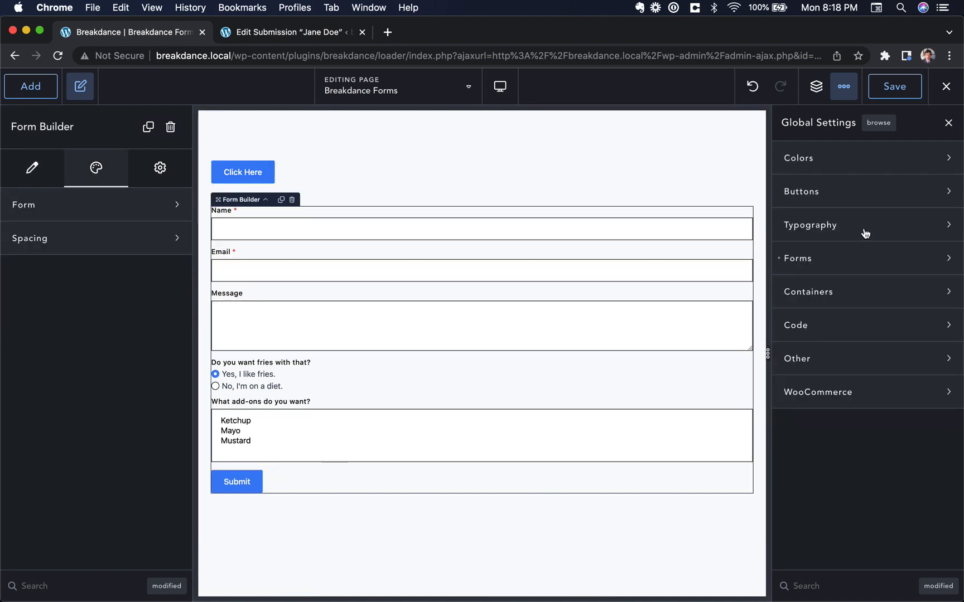
left_click(856, 200)
left_click(939, 232)
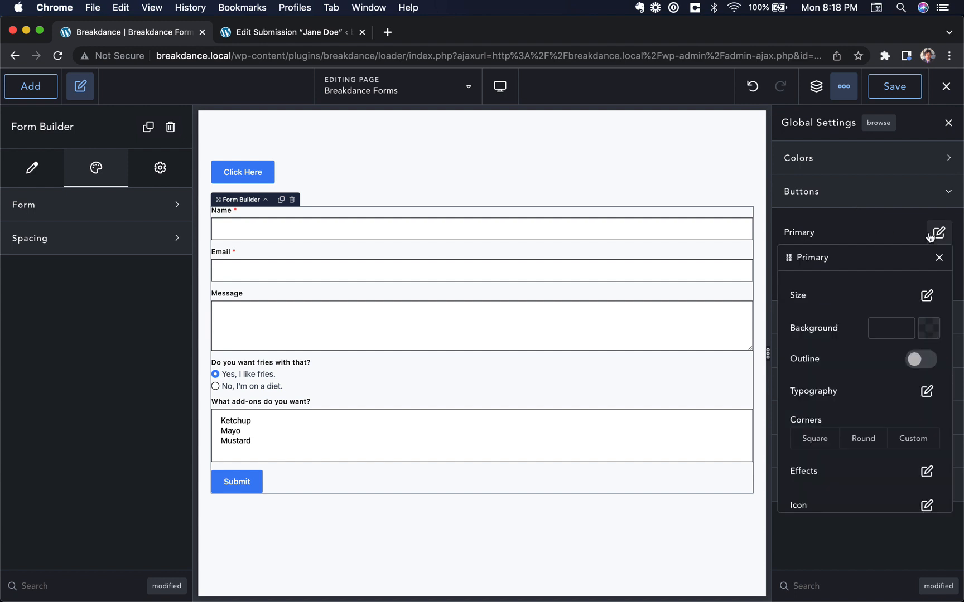
left_click(930, 329)
left_click(914, 385)
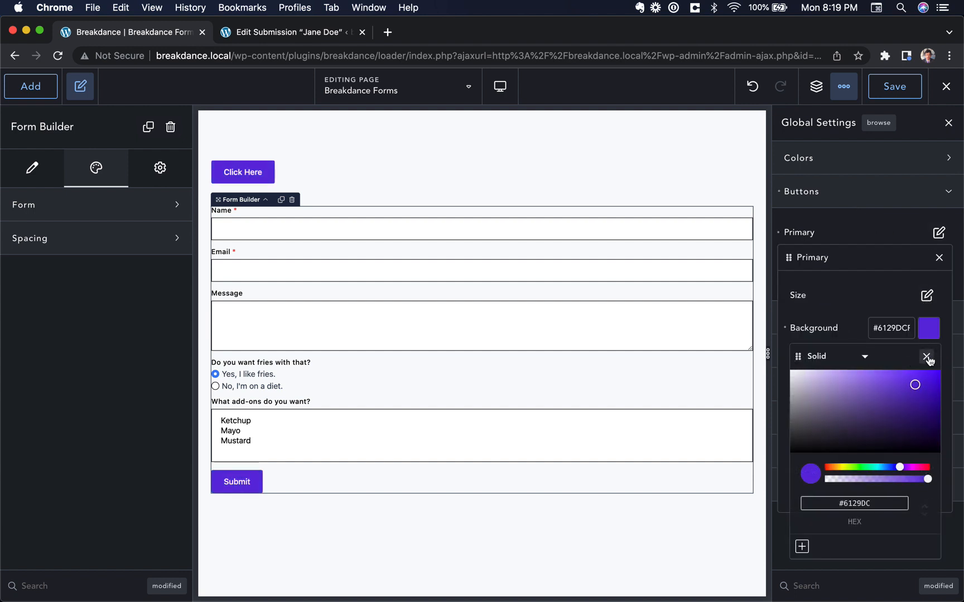
left_click(926, 357)
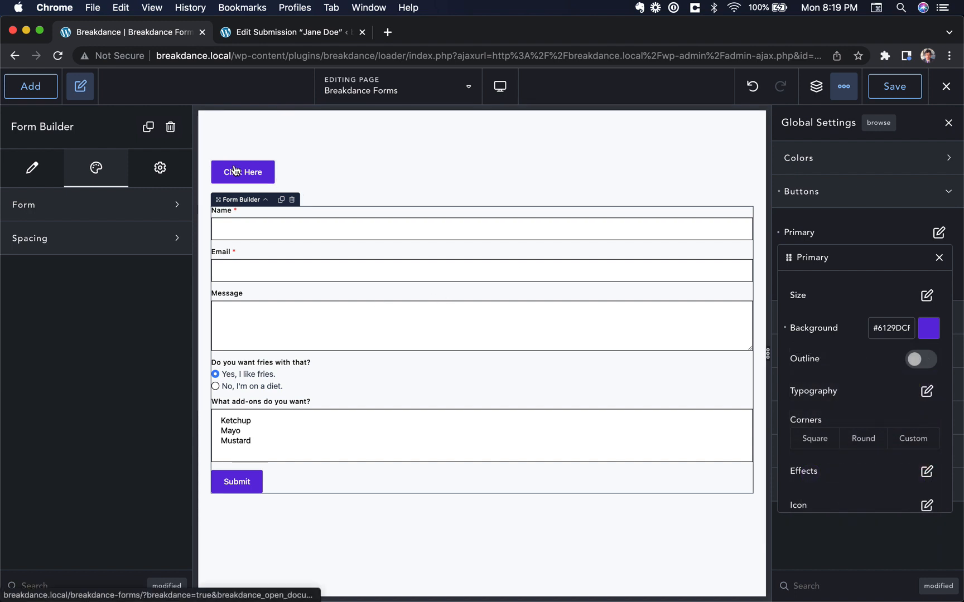
Set the global Brand colour to the matching purple #622CDAFF
scroll(235, 170, "down", 5)
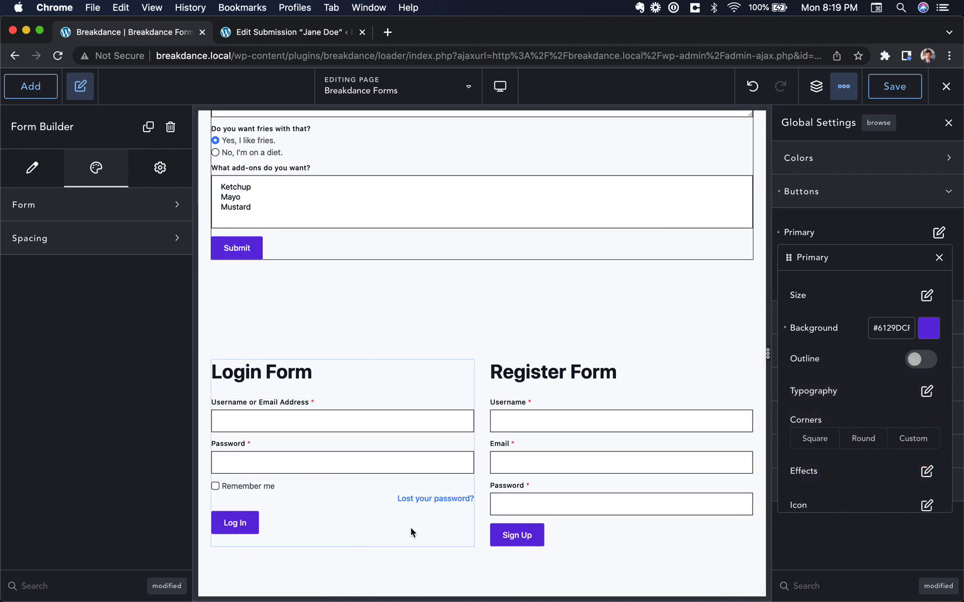
left_click(912, 157)
left_click(945, 194)
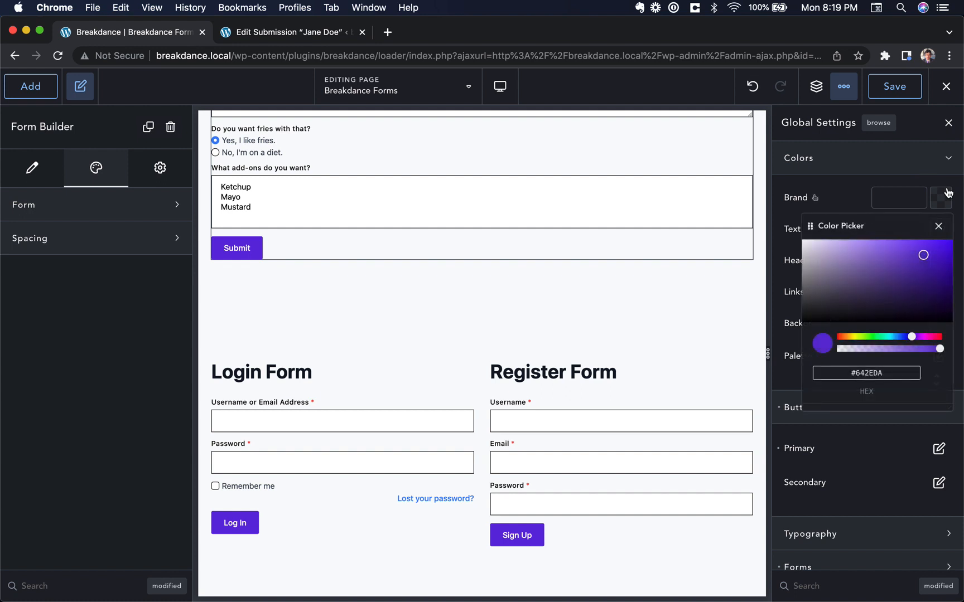
left_click(922, 251)
left_click(939, 225)
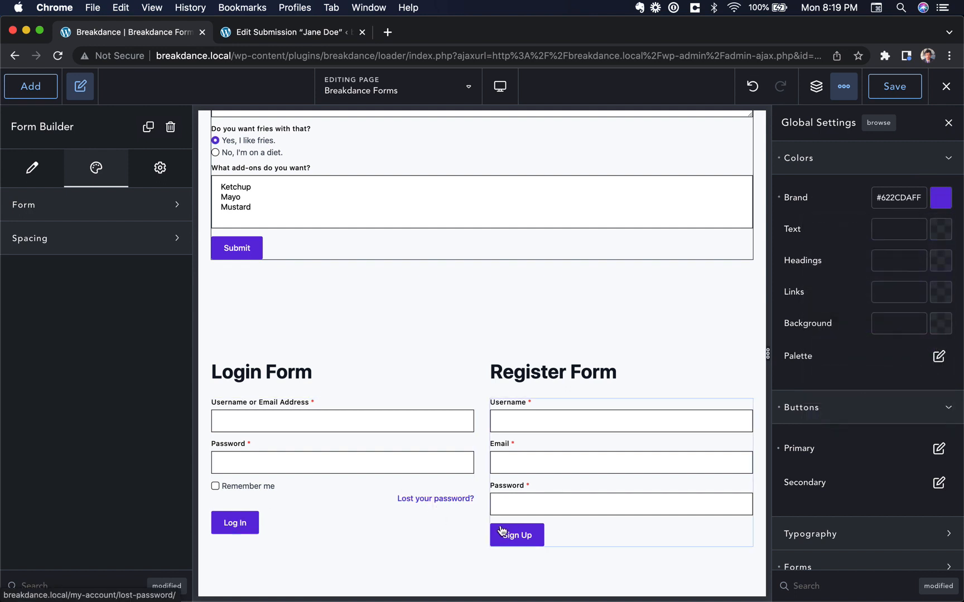
Set the form submit button alignment to Full Width
left_click(891, 168)
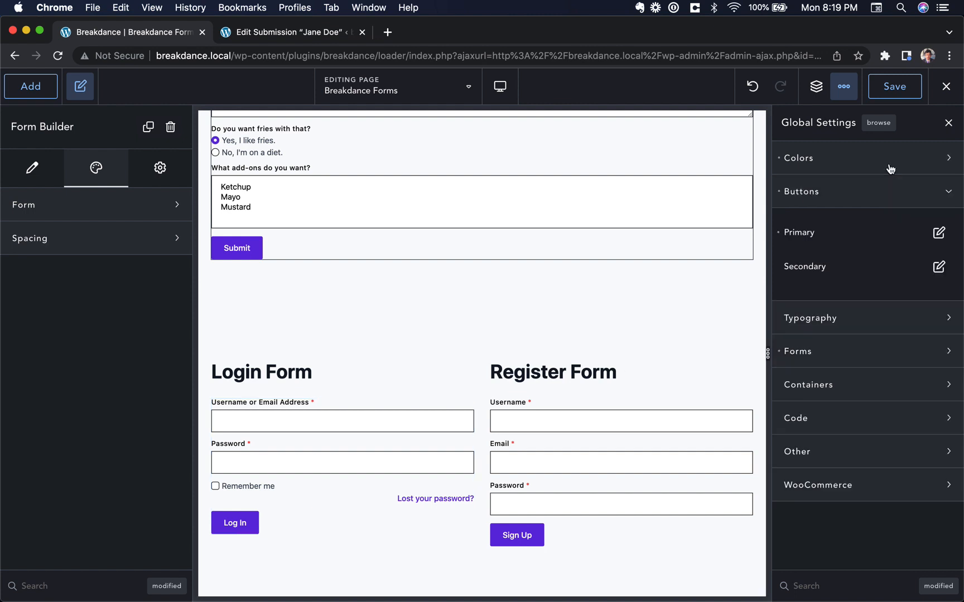
left_click(886, 201)
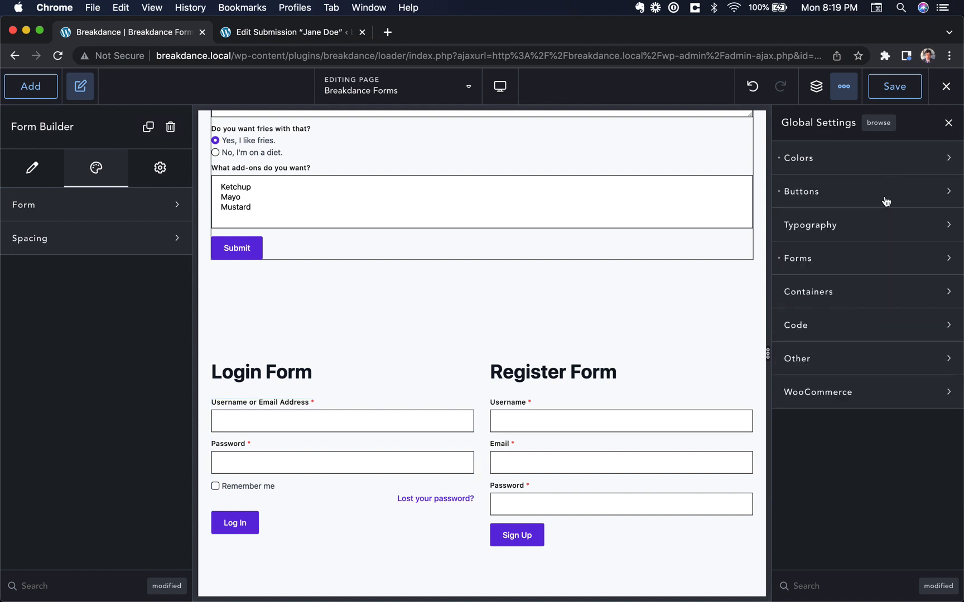
left_click(863, 262)
scroll(871, 304, "down", 1)
left_click(927, 368)
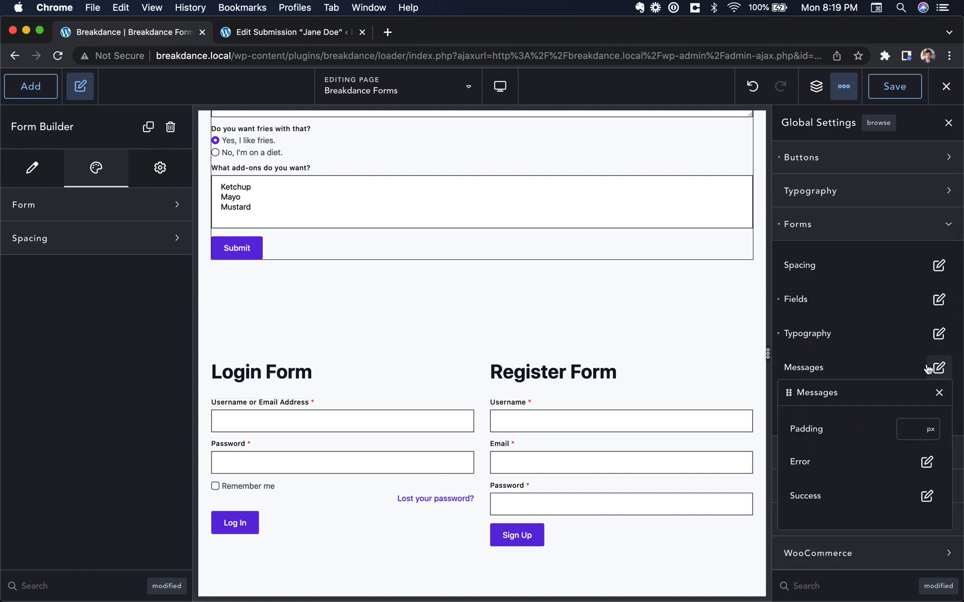
left_click(939, 393)
left_click(940, 403)
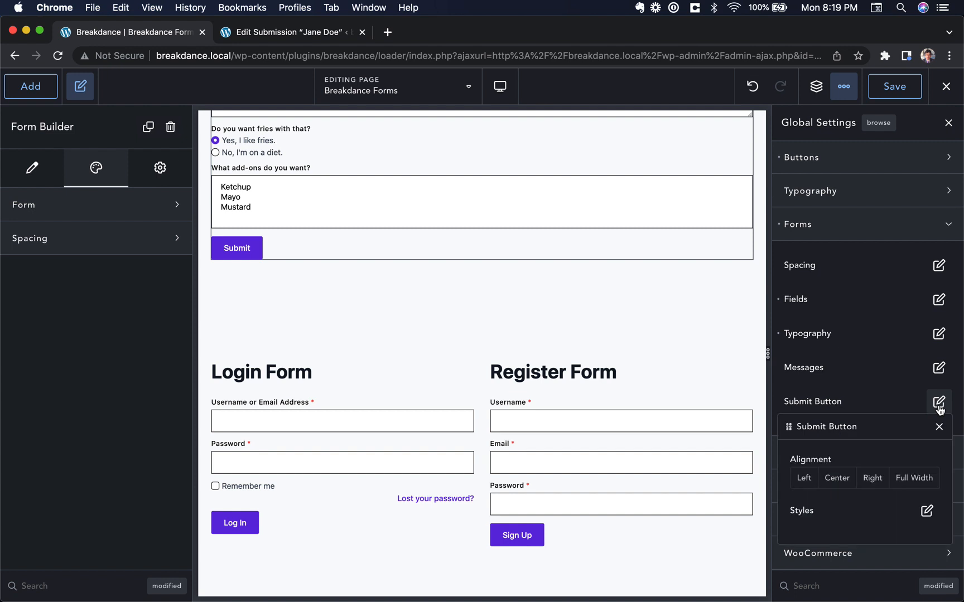
left_click(903, 479)
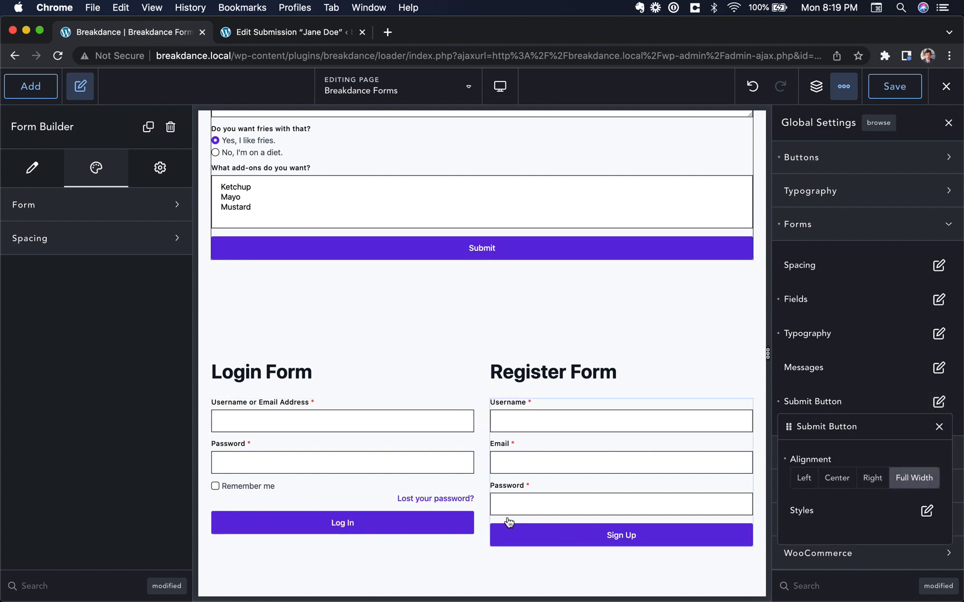
Give submit buttons a custom size with 25 px top and bottom padding
left_click(927, 511)
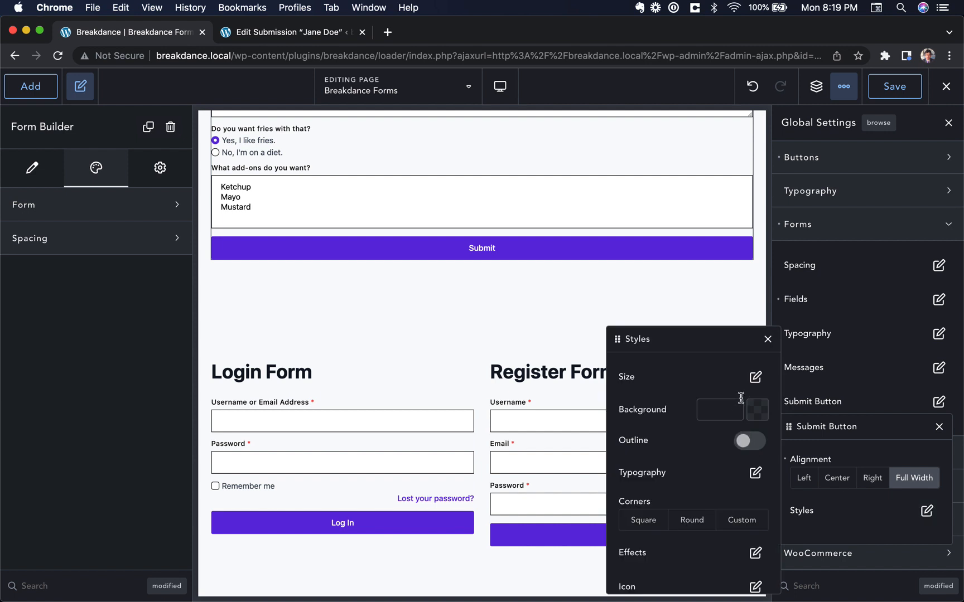
left_click(755, 377)
left_click(586, 420)
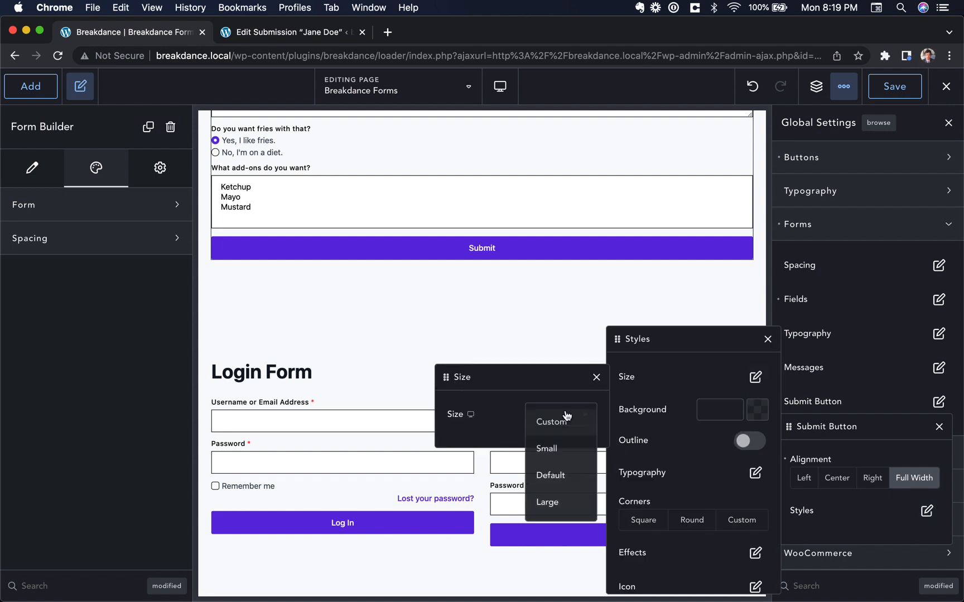
left_click(561, 423)
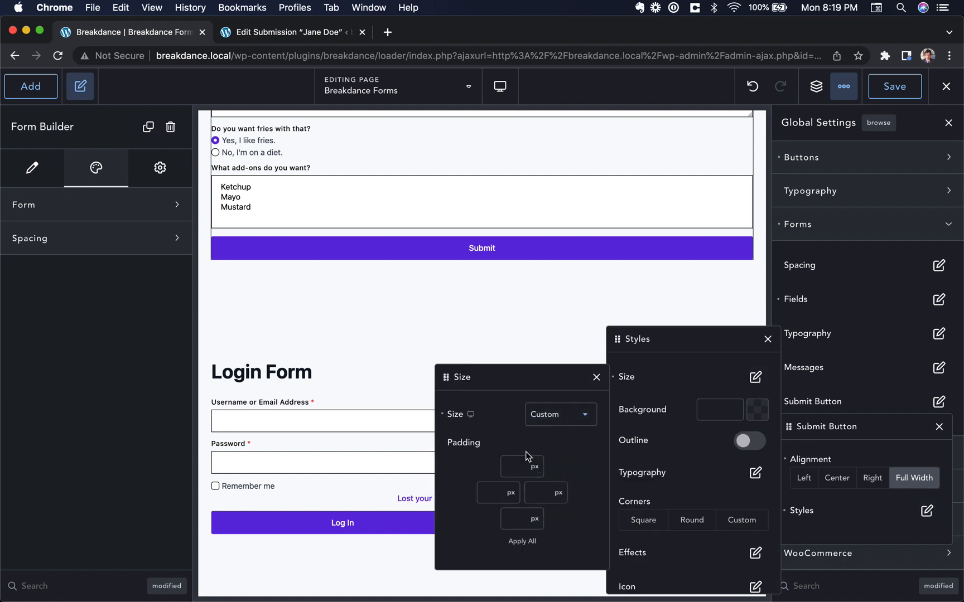
type("20")
left_click(514, 518)
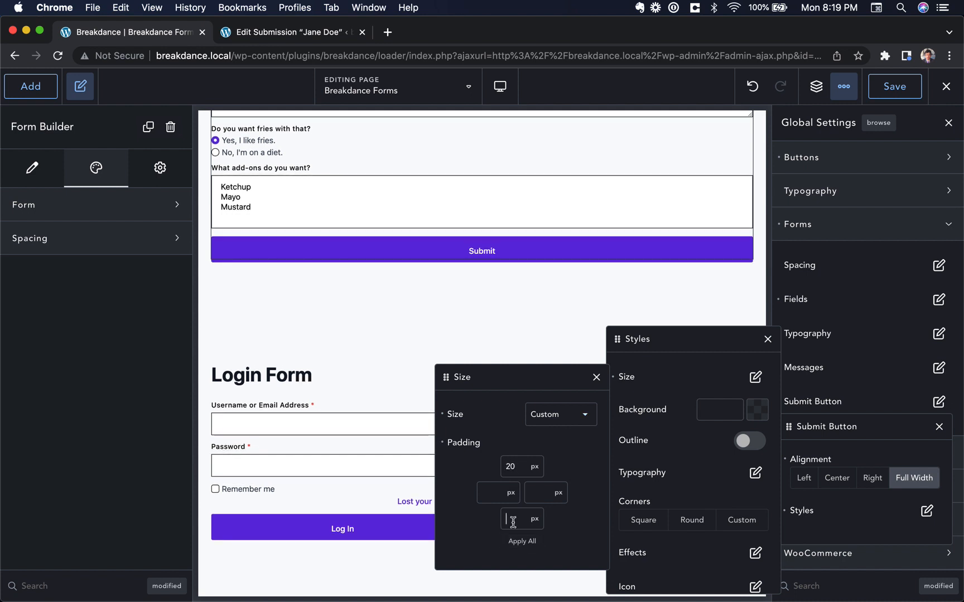
type("20")
left_click(512, 464)
key("Up")
key("Up")
key("Up")
key("Up")
key("Up")
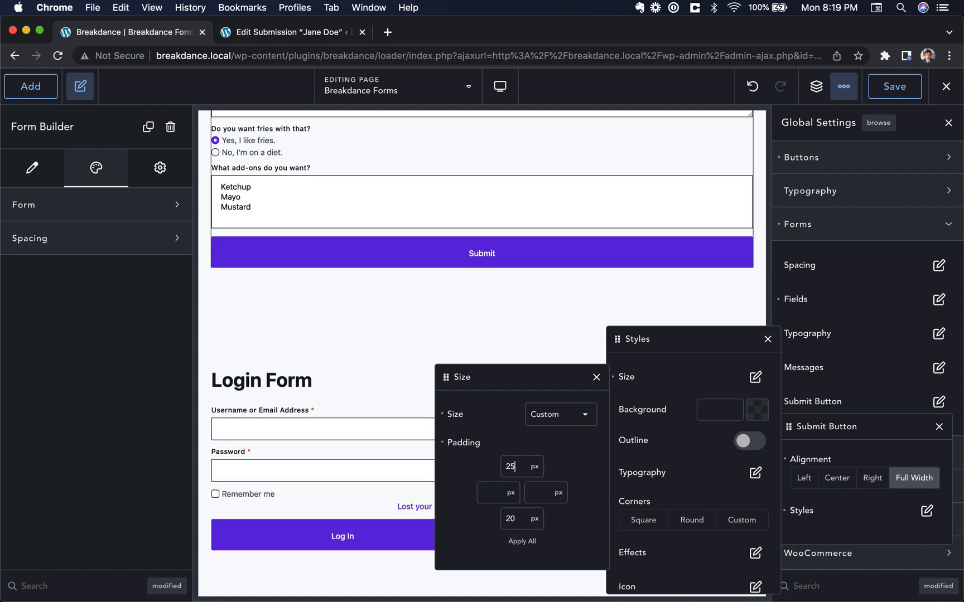
key("super+a")
double_click(514, 520)
type("25")
left_click(596, 377)
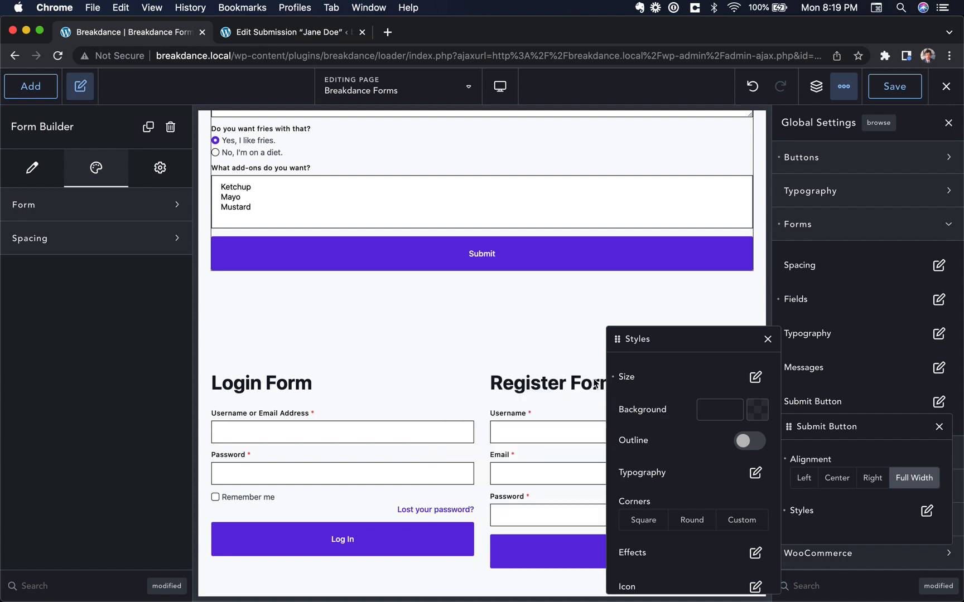
Enlarge the submit button text to 20 px
left_click(754, 473)
left_click_drag(527, 472, 530, 472)
left_click(597, 339)
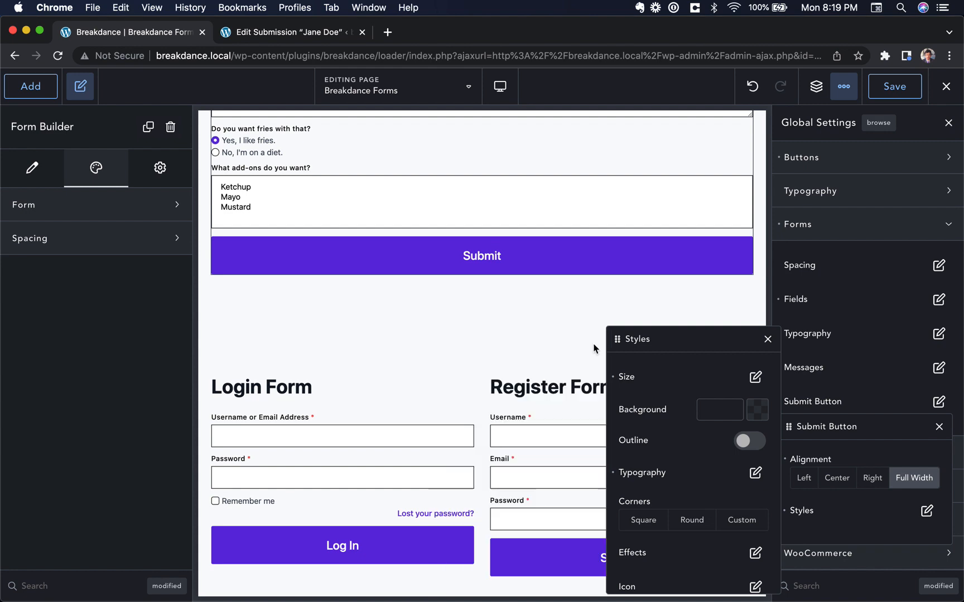
Set global form field padding to 20 px on all four sides
left_click(767, 339)
scroll(550, 405, "up", 4)
scroll(327, 404, "down", 5)
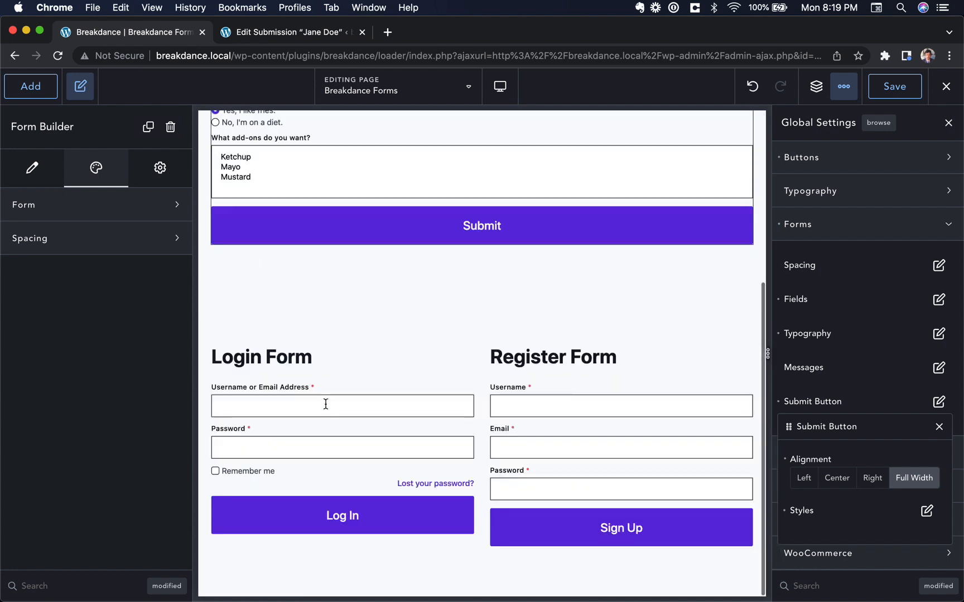
left_click(938, 299)
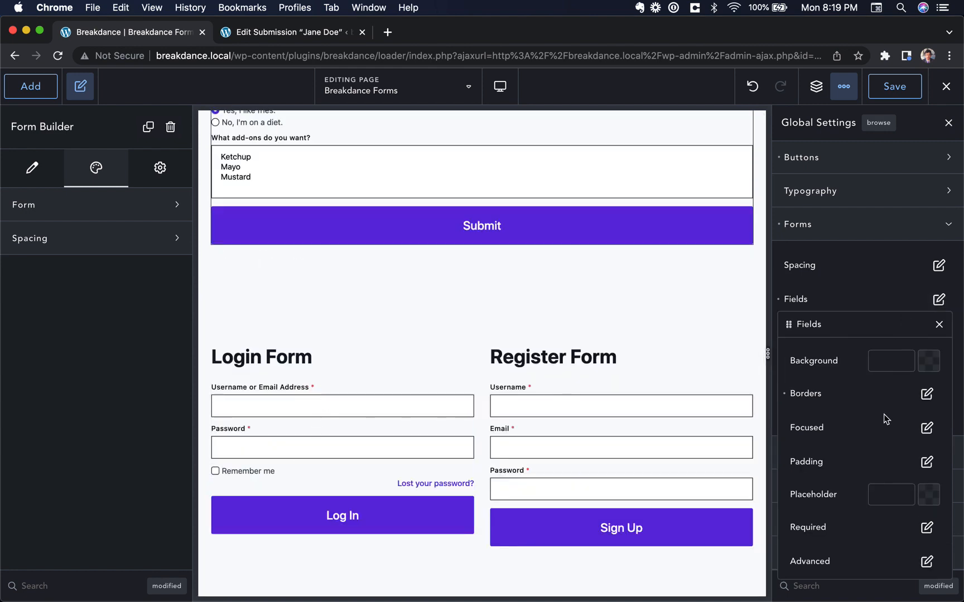
scroll(913, 453, "down", 1)
left_click(585, 396)
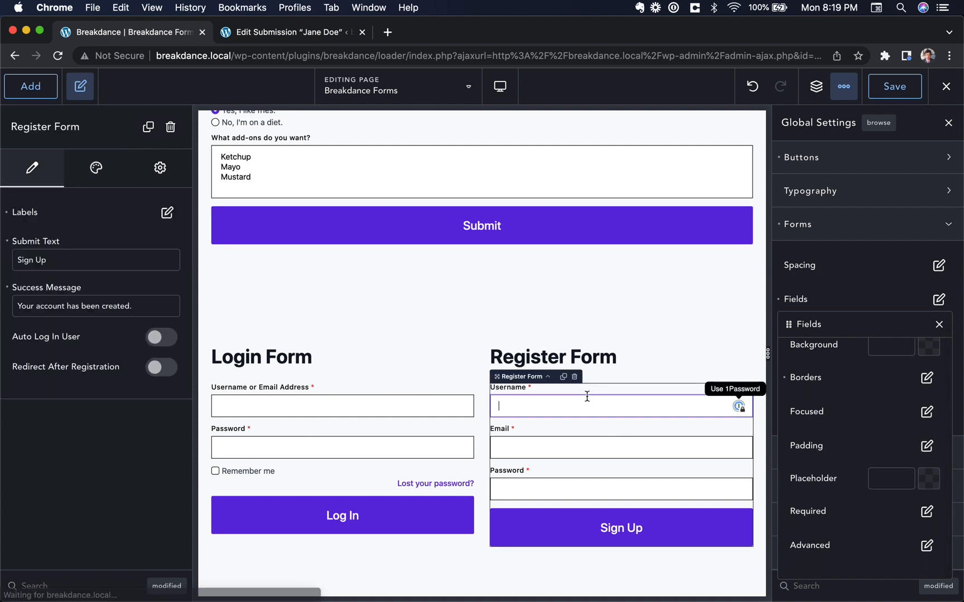
left_click(927, 446)
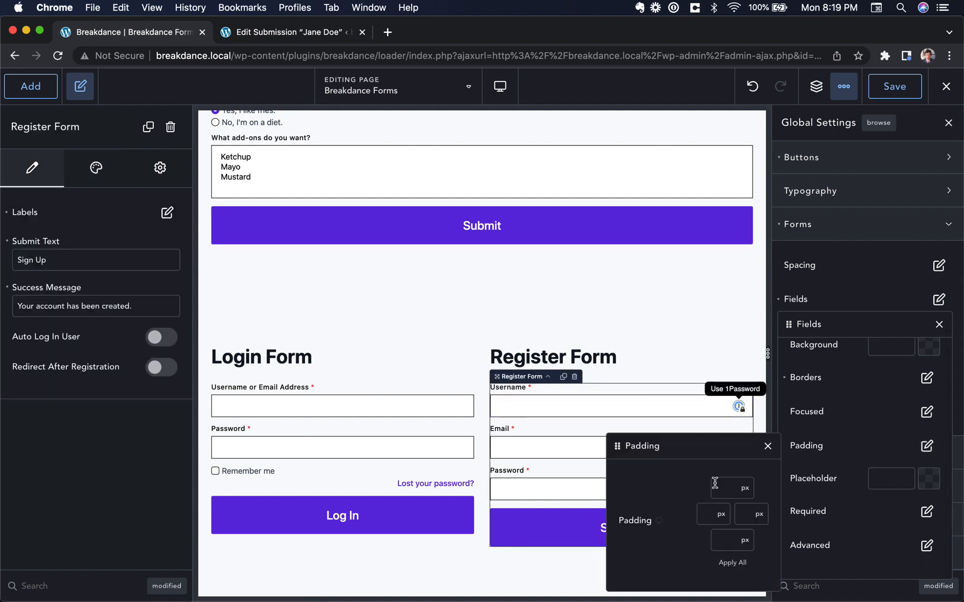
type("12")
left_click(733, 562)
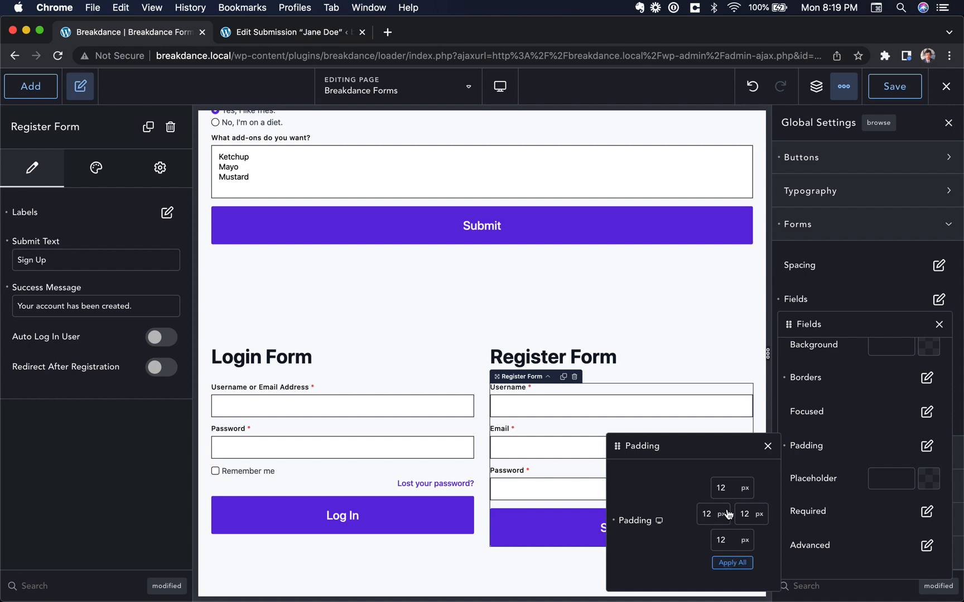
key("Up")
key("Up")
key("Up")
key("Up")
key("Up")
key("Up")
key("Up")
key("Up")
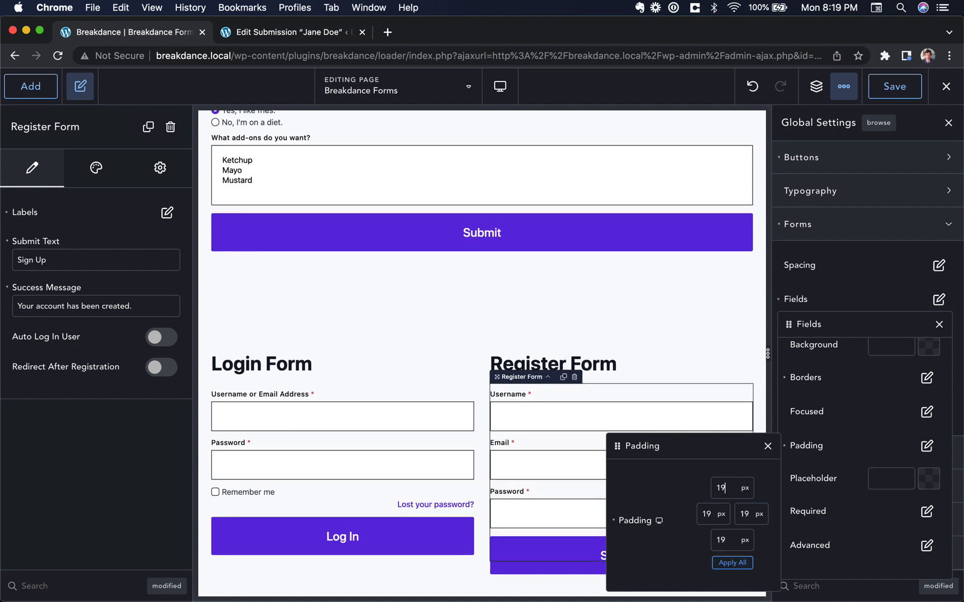
Check the taller Login Form fields and close the field settings
left_click(394, 423)
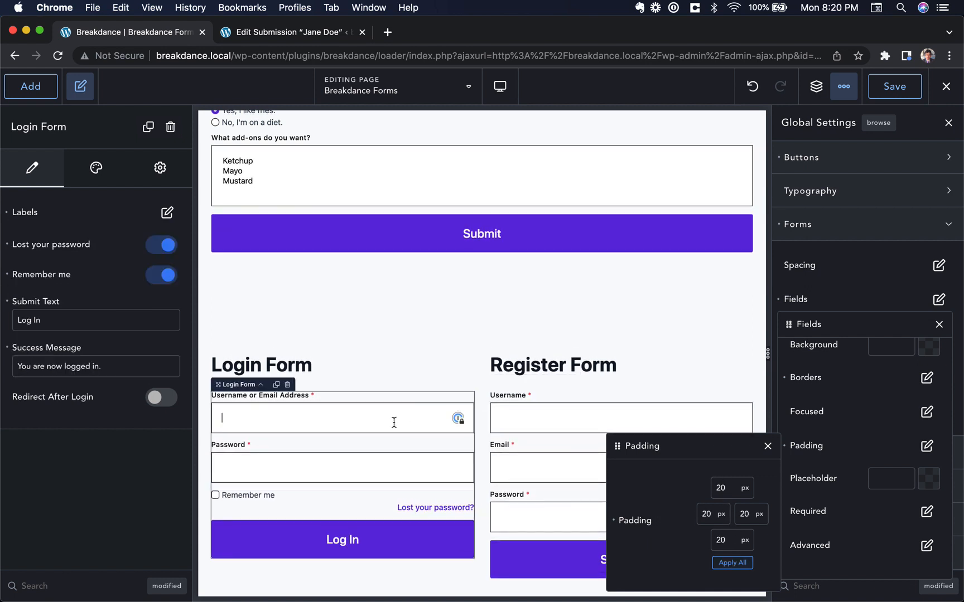
left_click(388, 467)
left_click(768, 447)
scroll(540, 366, "up", 5)
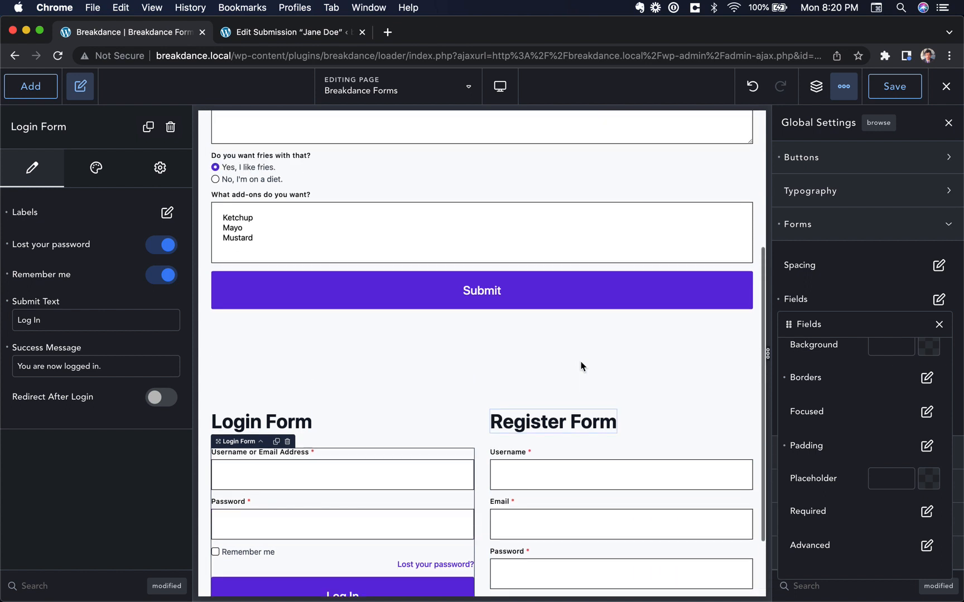
scroll(541, 365, "up", 2)
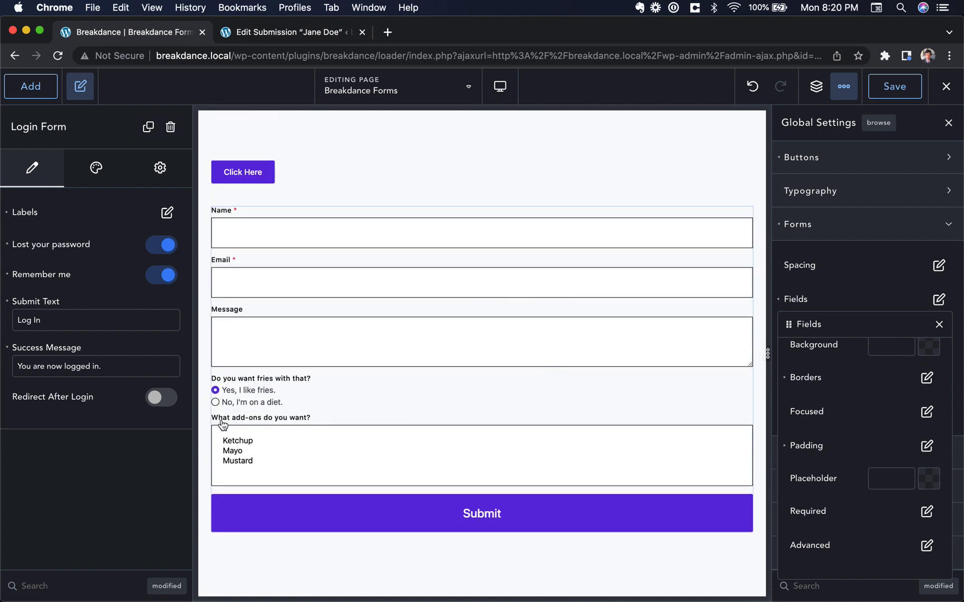
left_click(938, 324)
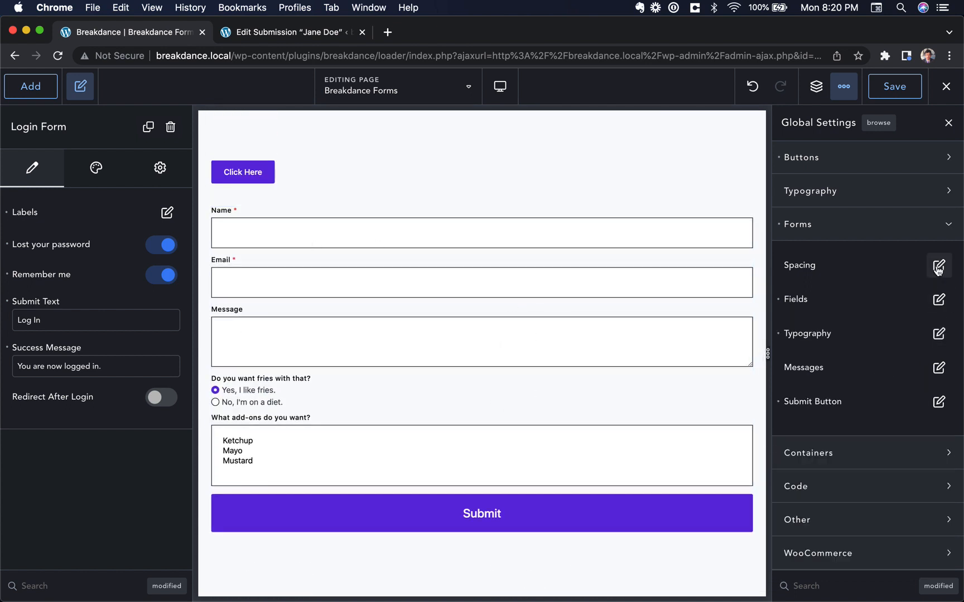
Raise the spacing between form fields from 12 to 36 px and collapse the Forms section
left_click(938, 265)
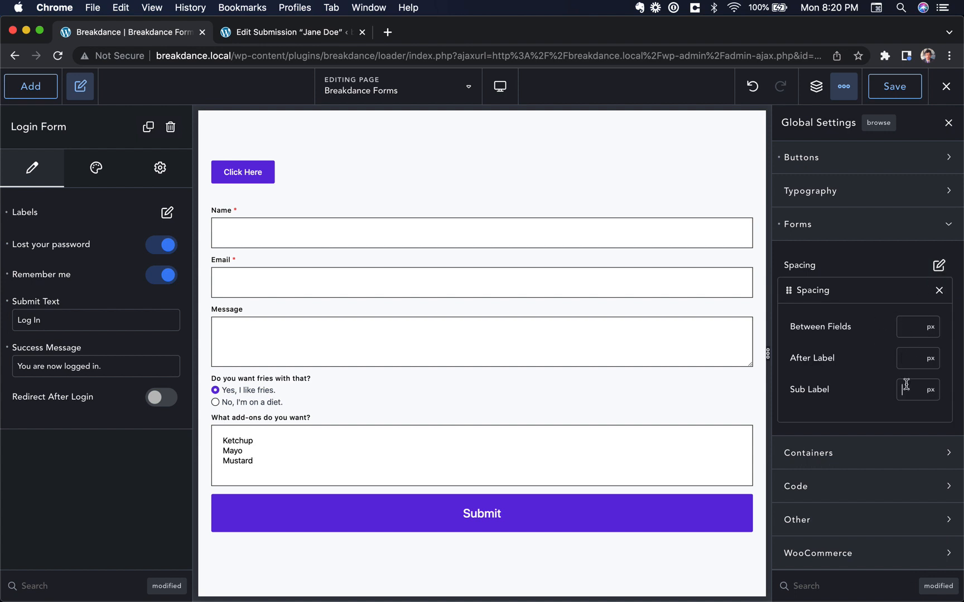
type("12")
key("Up")
key("Up")
key("Up")
key("Up")
key("Up")
key("Up")
key("Up")
key("Up")
key("Up")
key("Up")
key("Up")
key("Up")
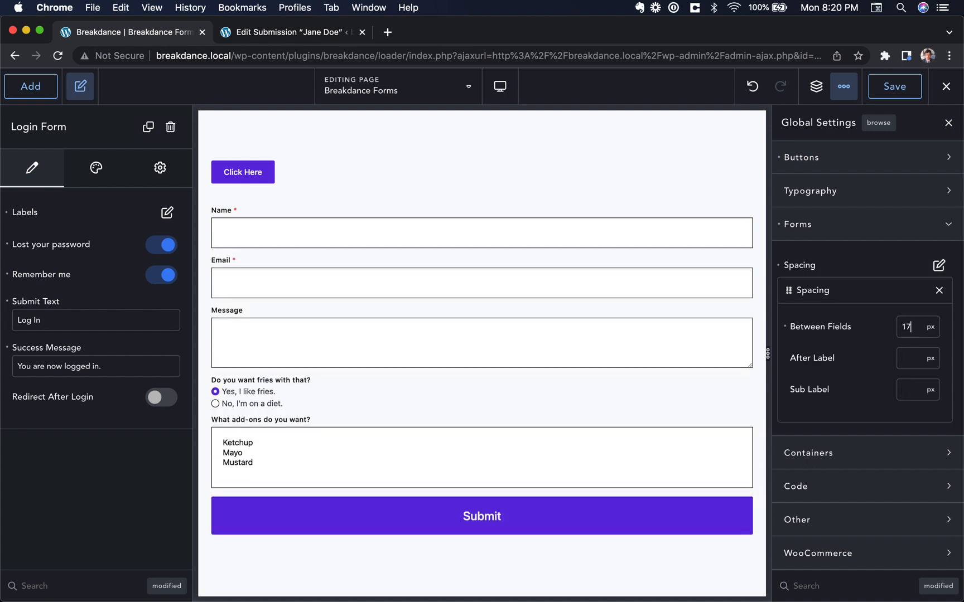
key("Up")
key("Up")
key("Up")
key("Up")
key("Up")
key("Up")
key("Up")
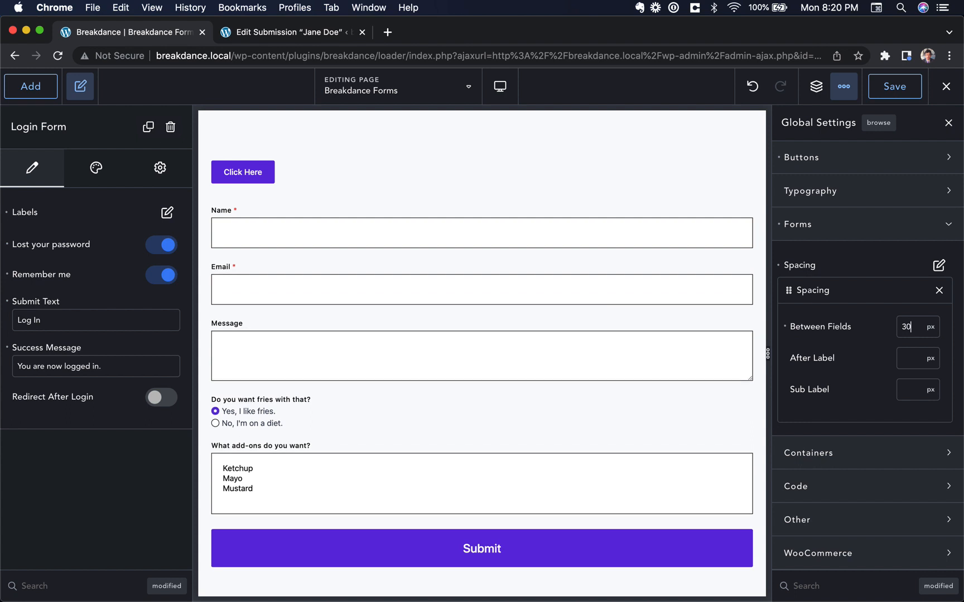
key("Up")
key("Up")
key("Up")
key("Up")
key("Up")
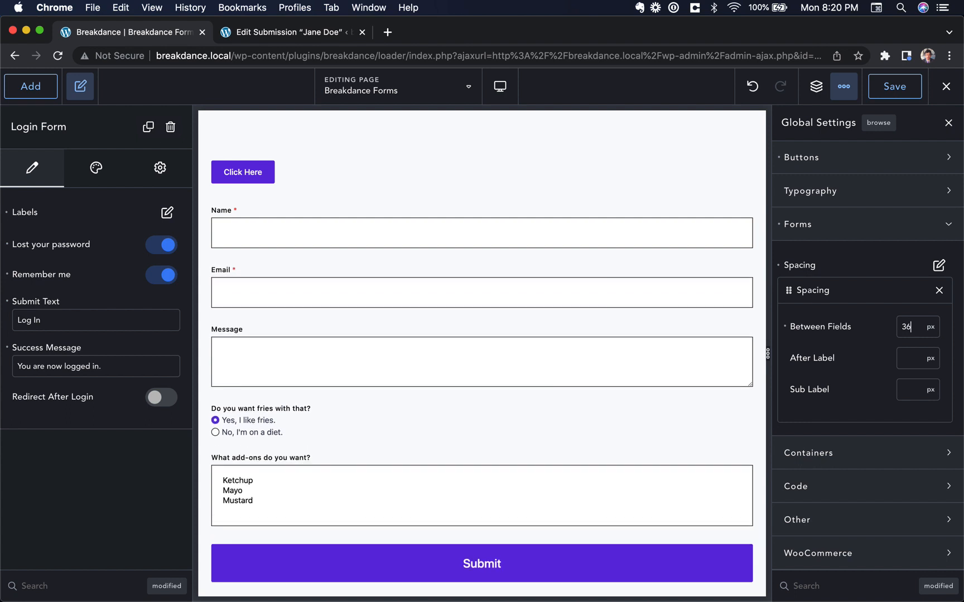
scroll(557, 397, "down", 7)
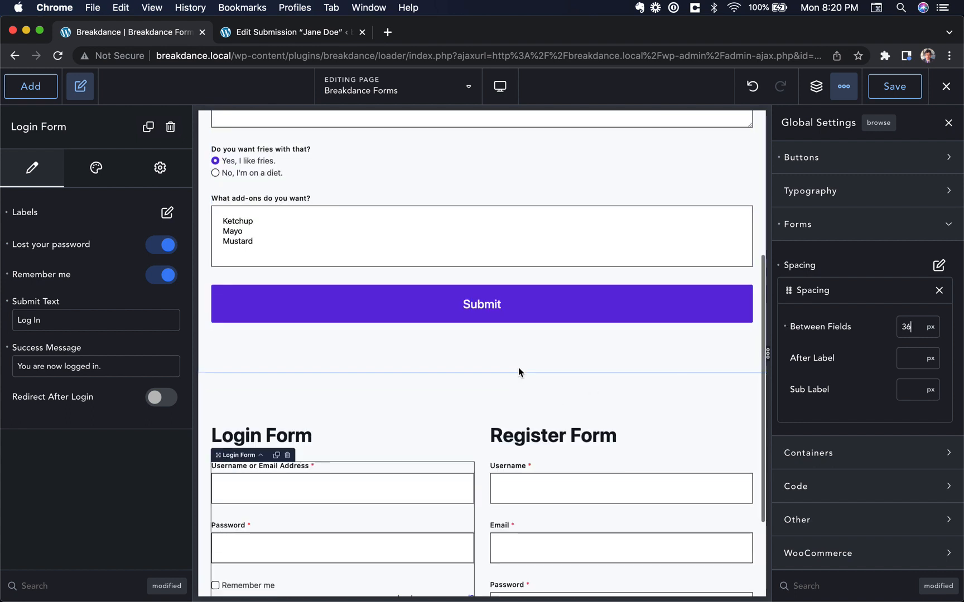
left_click(492, 274)
scroll(491, 275, "up", 7)
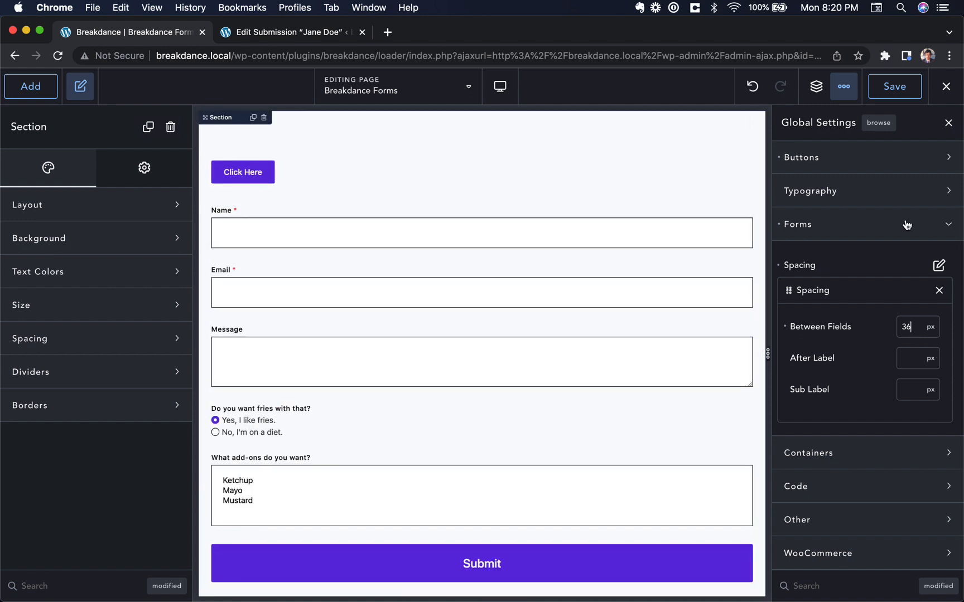
left_click(914, 238)
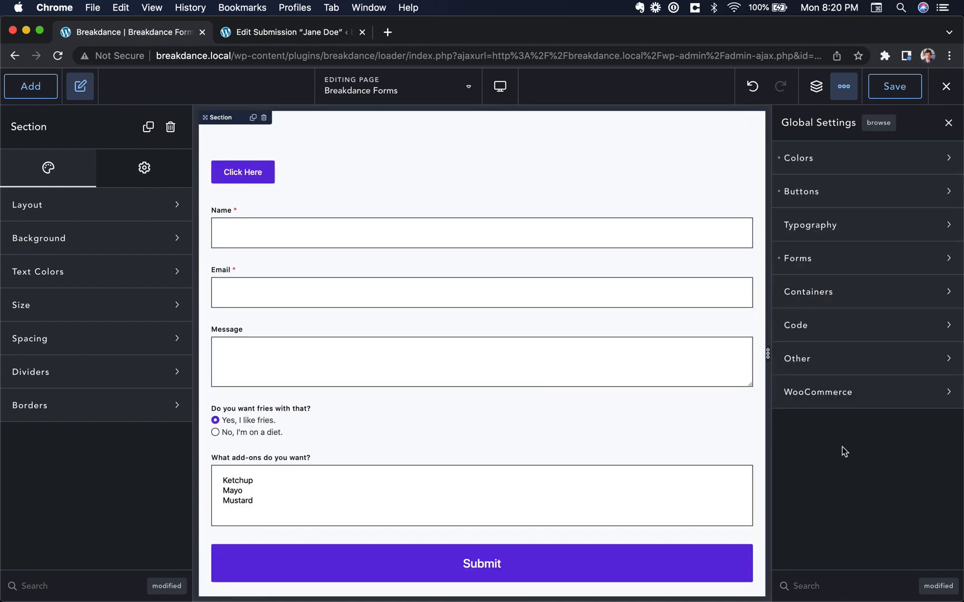